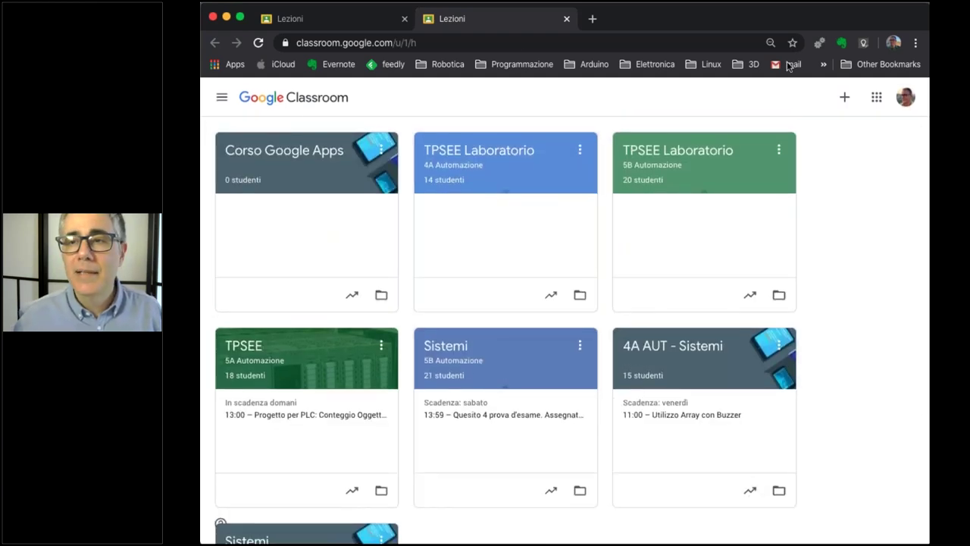
Switch to the account whose home lists Corso Google Apps and open the join/create course menu.
{"action": "left_click", "coordinate": [314, 19]}
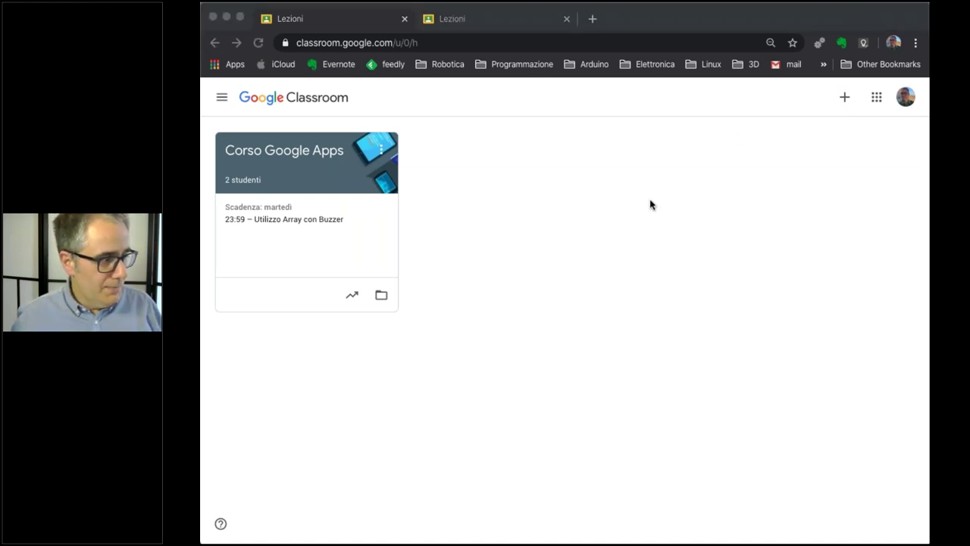
{"action": "left_click", "coordinate": [754, 187]}
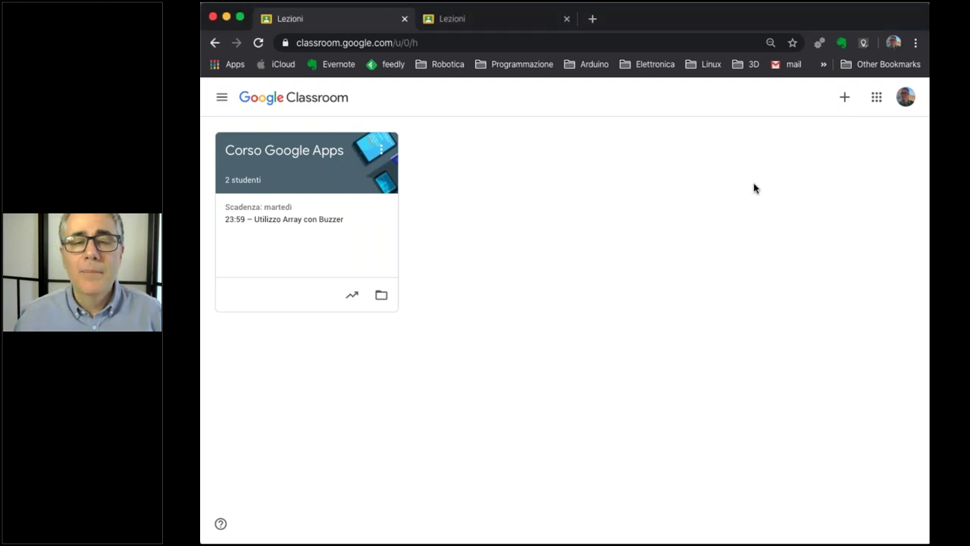
{"action": "left_click", "coordinate": [844, 101]}
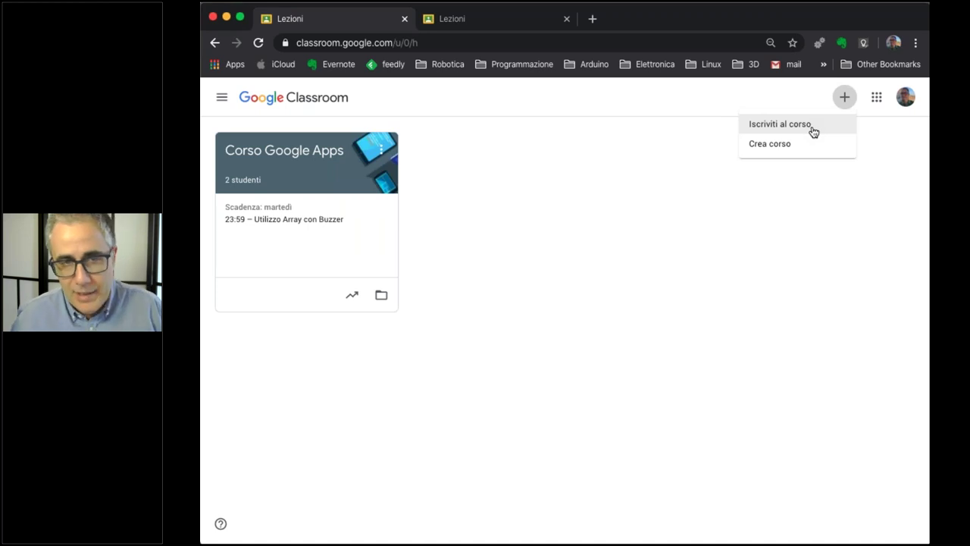
Cancel the Iscriviti al corso dialog and choose Crea corso instead.
{"action": "left_click", "coordinate": [813, 125]}
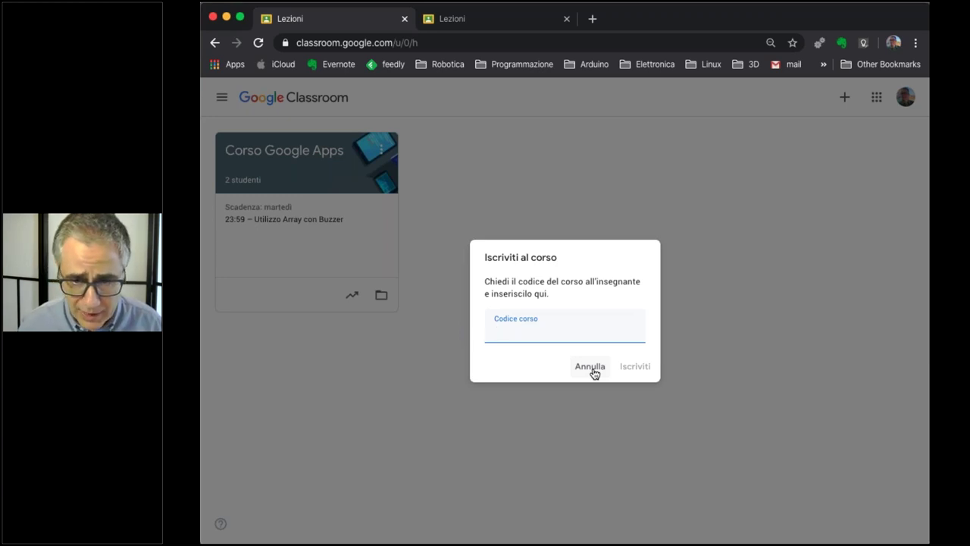
{"action": "left_click", "coordinate": [594, 368]}
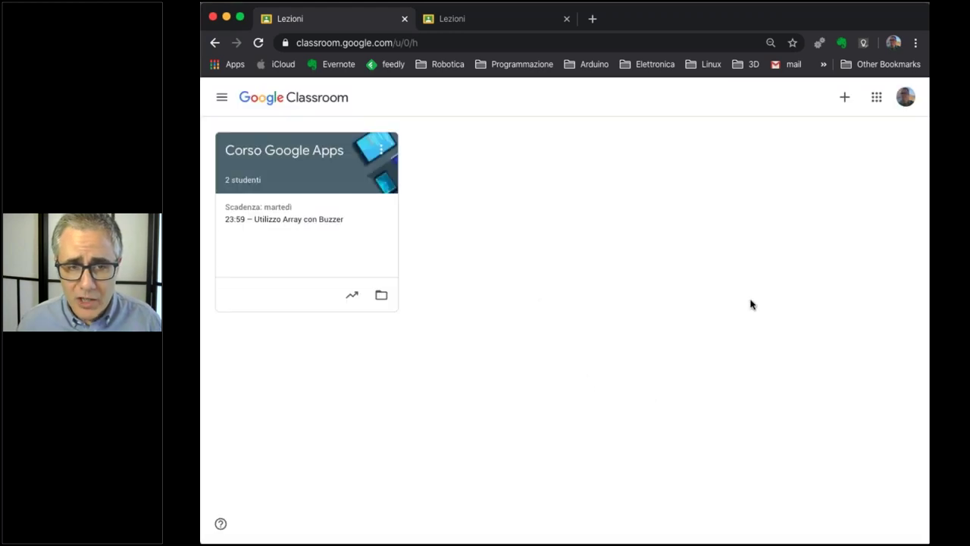
{"action": "left_click", "coordinate": [844, 97]}
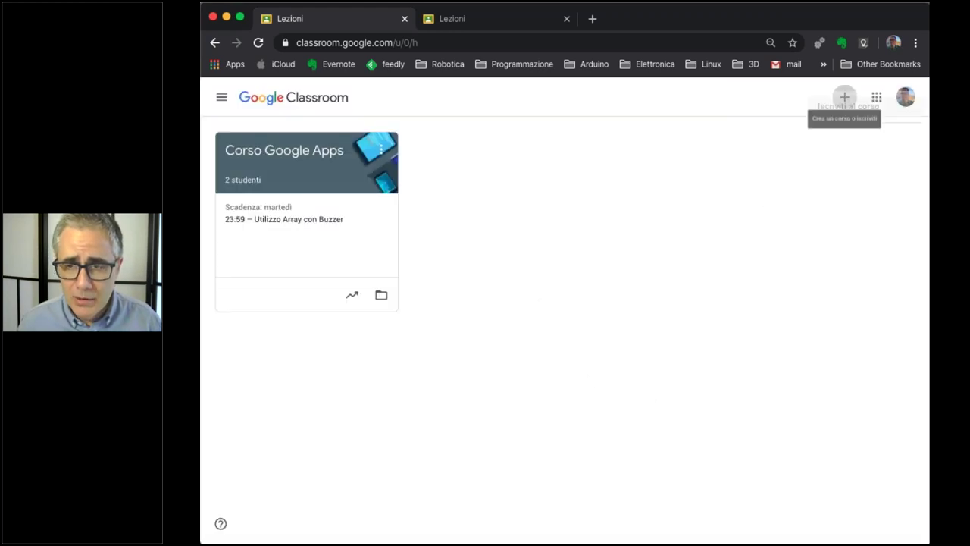
{"action": "left_click", "coordinate": [783, 151]}
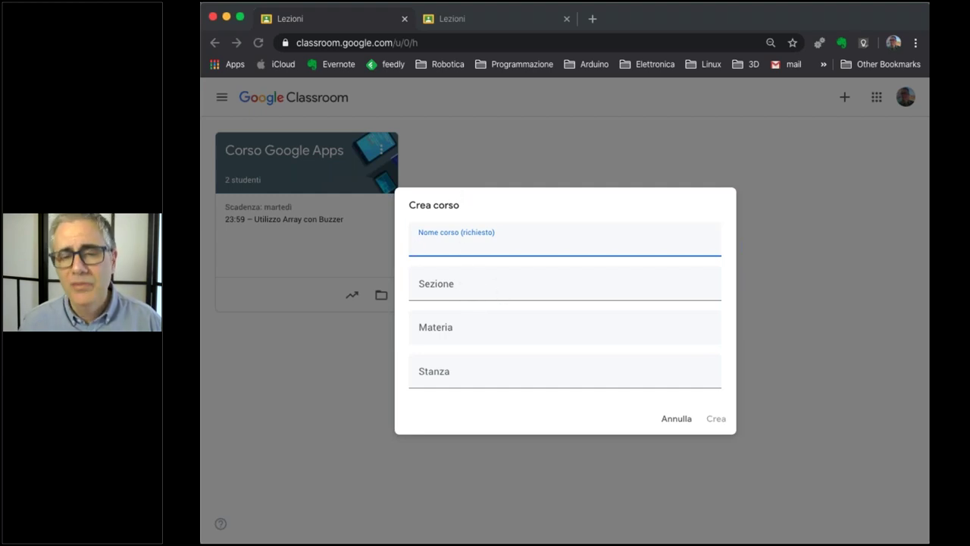
Enter 'Strarter Kit Competenze Digitali' as the course name, leave the other fields empty, and create it.
{"action": "left_click", "coordinate": [490, 247]}
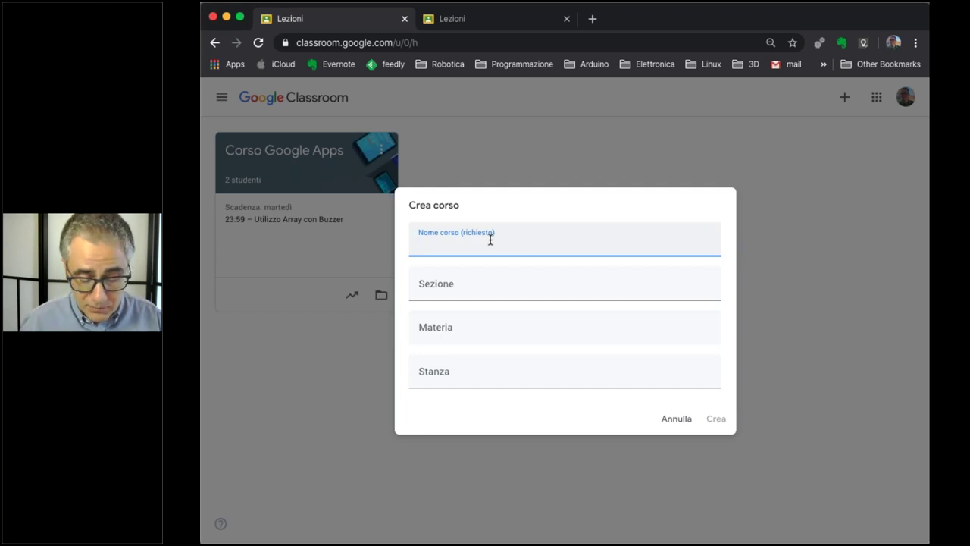
{"action": "type", "text": "Strarter"}
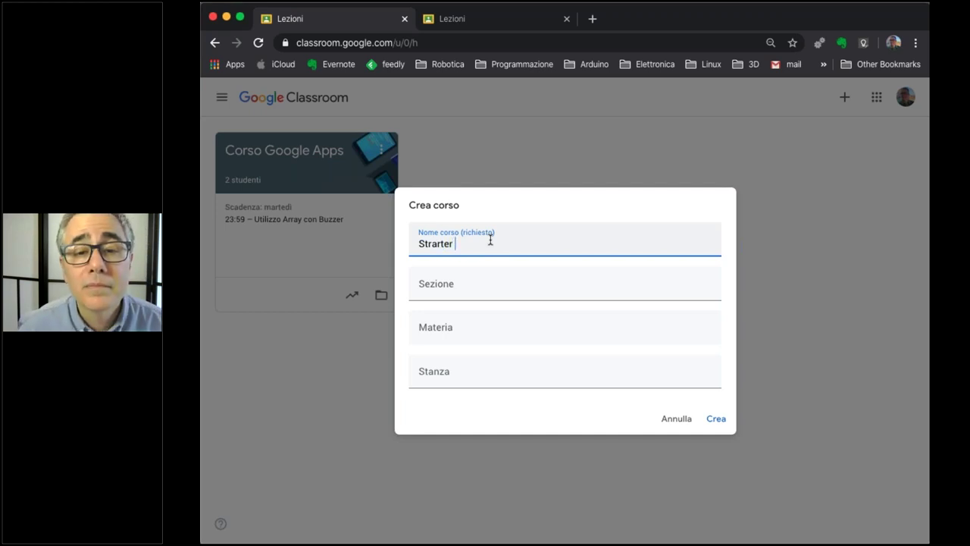
{"action": "type", "text": " Kit Competenze Digitali"}
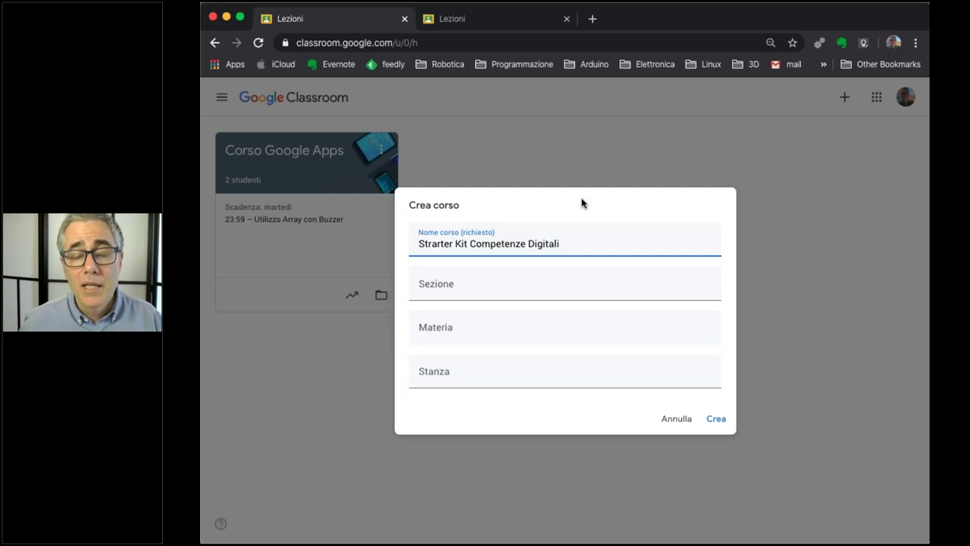
{"action": "left_click", "coordinate": [720, 420]}
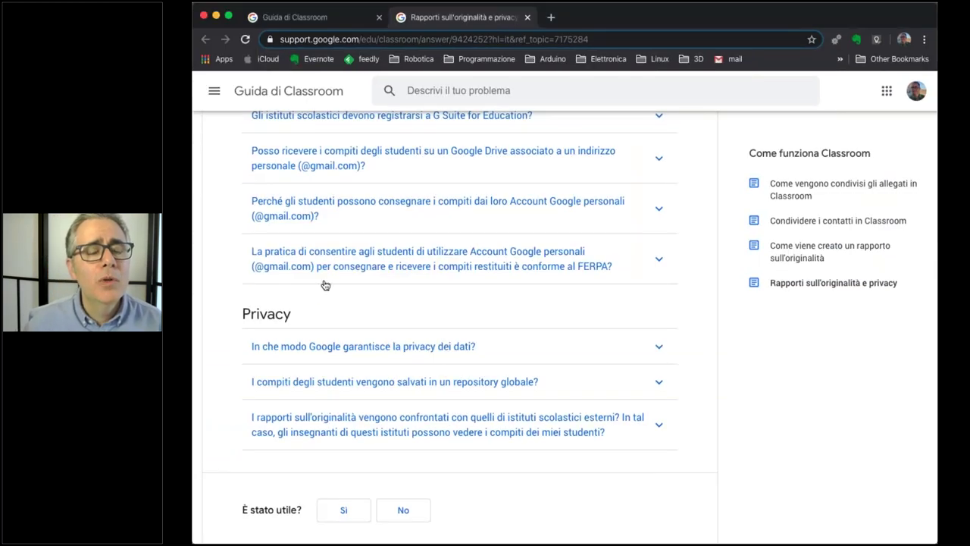
Read the Help Center answers on FERPA and students' personal Gmail accounts, then return to the course.
{"action": "scroll", "coordinate": [326, 285], "scroll_direction": "down", "scroll_amount": 1}
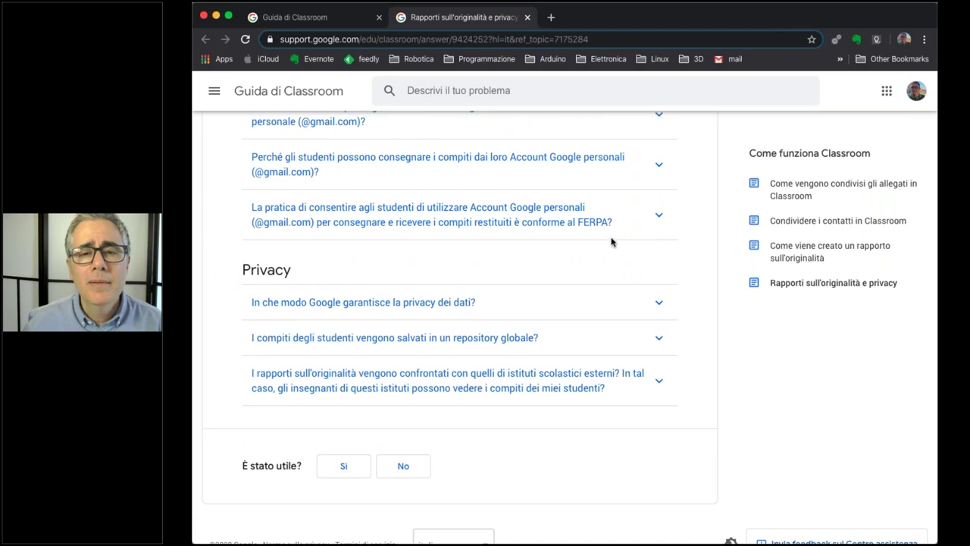
{"action": "left_click", "coordinate": [526, 232]}
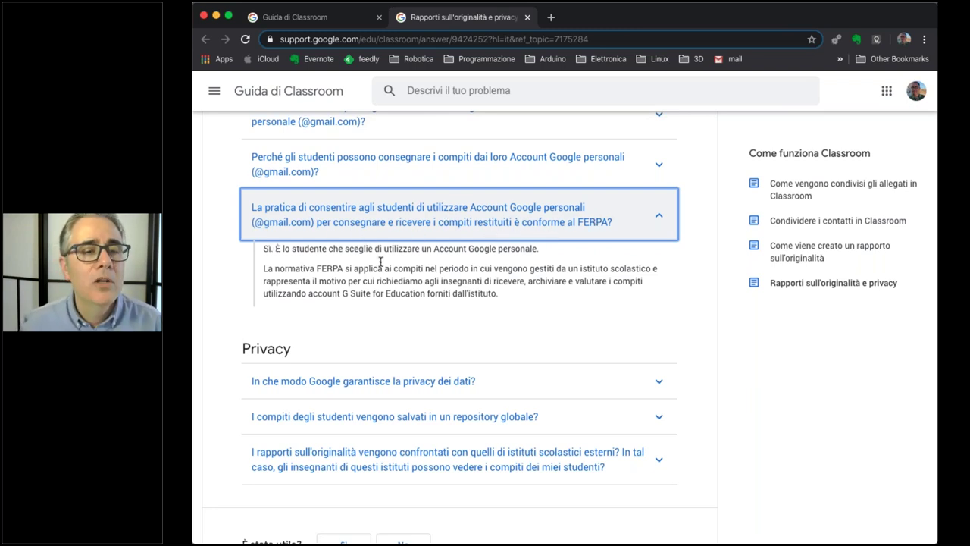
{"action": "scroll", "coordinate": [379, 268], "scroll_direction": "up", "scroll_amount": 2}
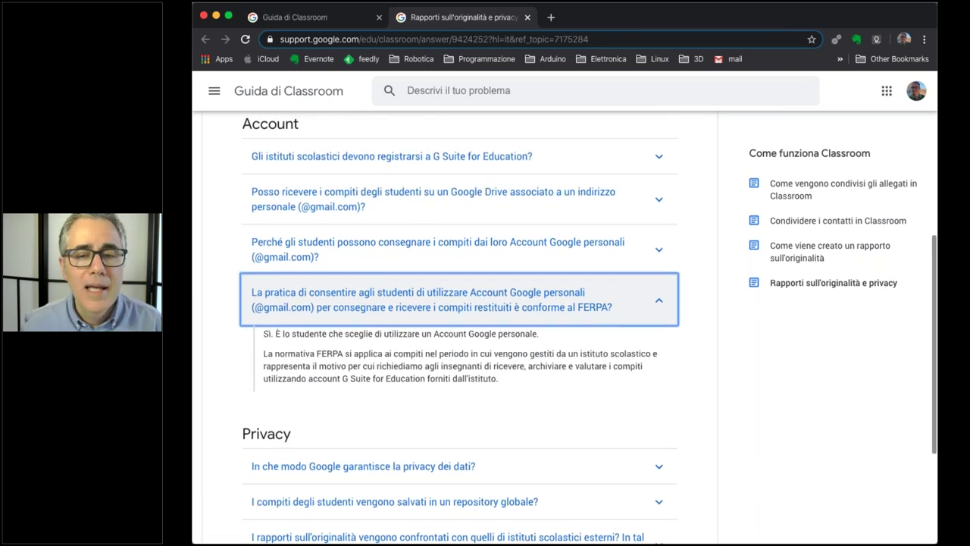
{"action": "left_click", "coordinate": [447, 255]}
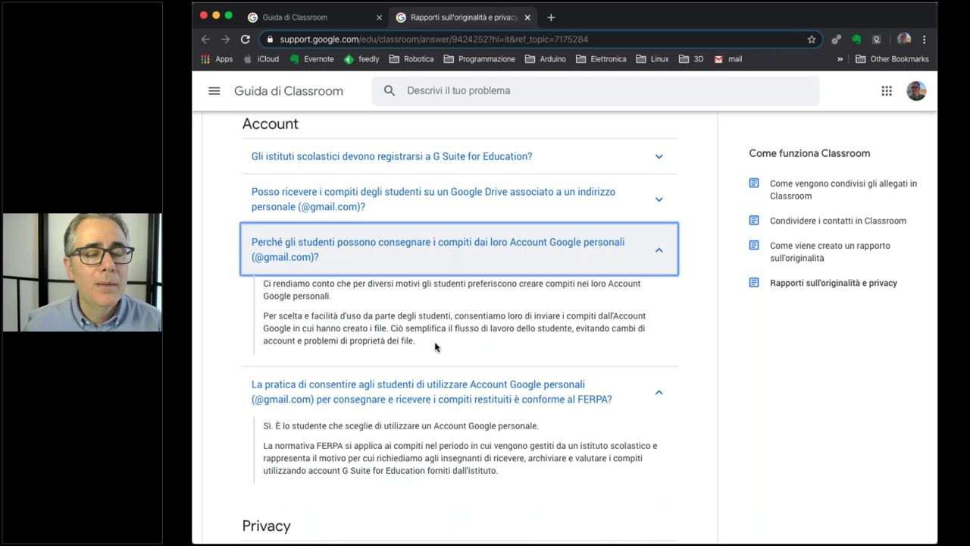
{"action": "scroll", "coordinate": [432, 318], "scroll_direction": "down", "scroll_amount": 1}
{"action": "scroll", "coordinate": [431, 314], "scroll_direction": "down", "scroll_amount": 1}
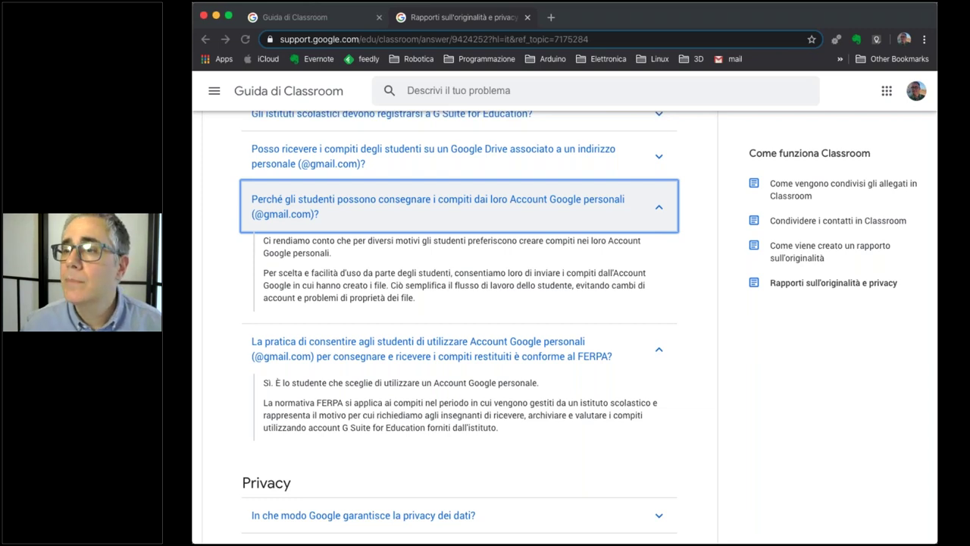
{"action": "left_click", "coordinate": [846, 22]}
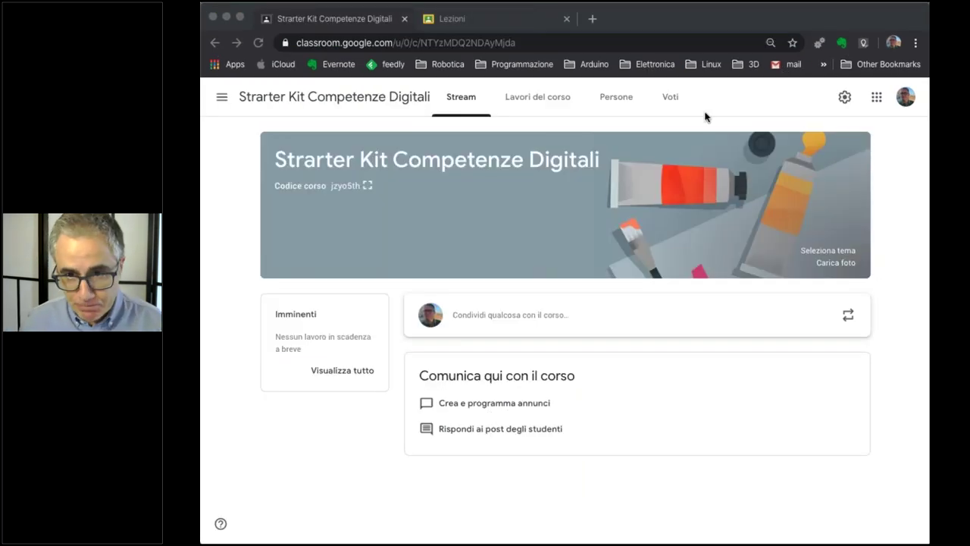
Give the course banner the laptop-and-tablets theme from Generali instead of an uploaded photo.
{"action": "left_click", "coordinate": [719, 15]}
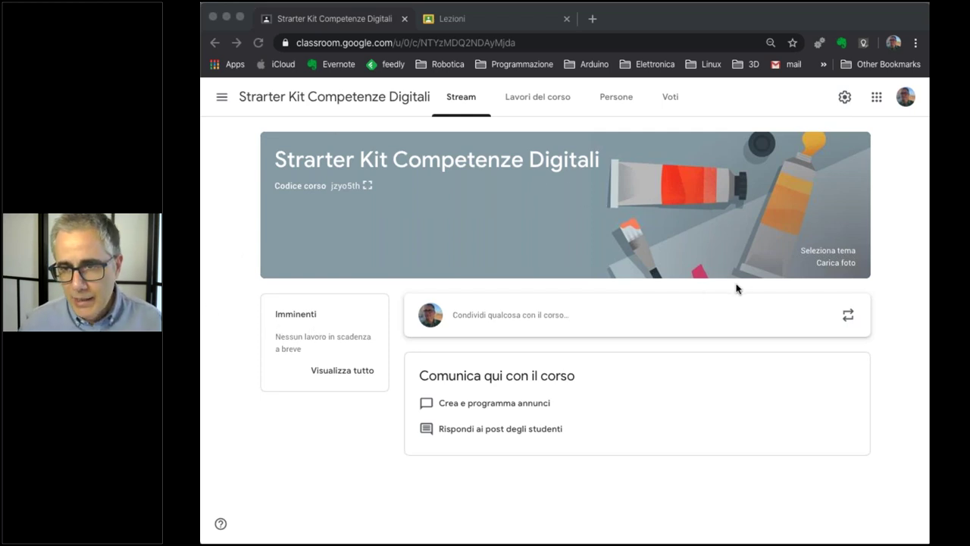
{"action": "left_click", "coordinate": [836, 262]}
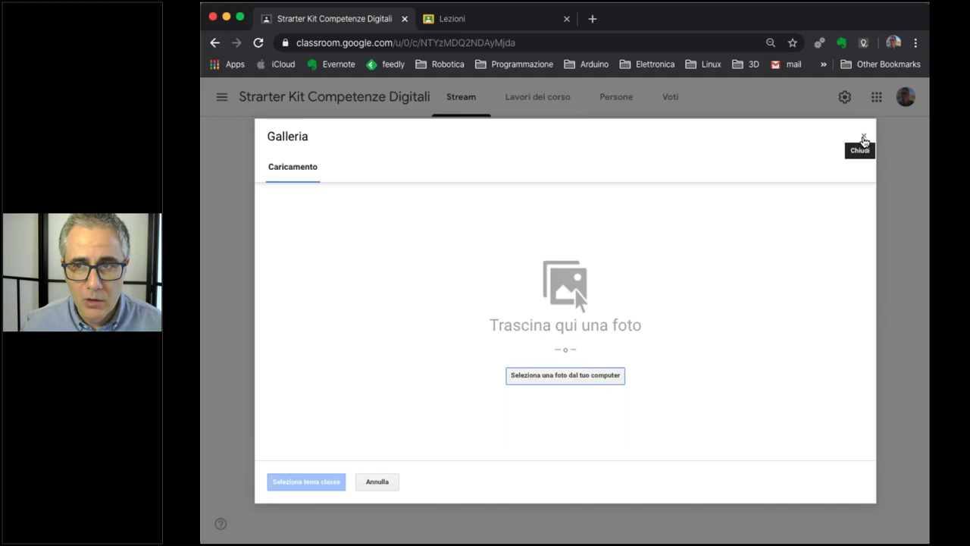
{"action": "left_click", "coordinate": [863, 138]}
{"action": "left_click", "coordinate": [821, 252]}
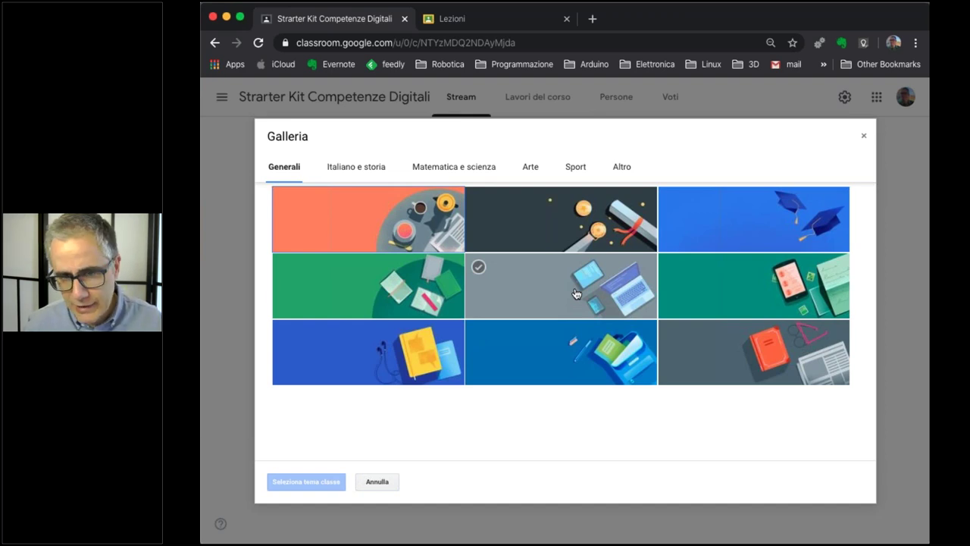
{"action": "left_click", "coordinate": [599, 293]}
{"action": "left_click", "coordinate": [303, 483]}
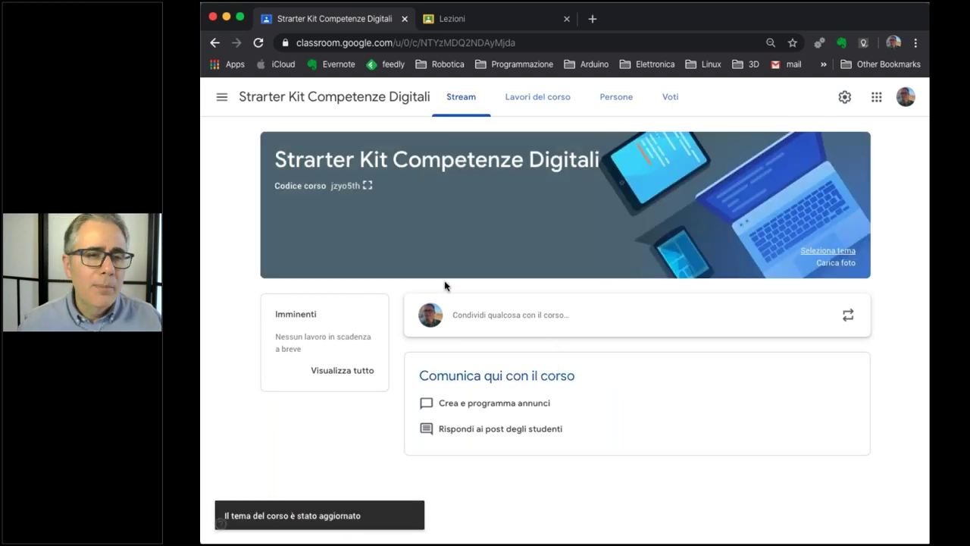
{"action": "double_click", "coordinate": [337, 186]}
Show the course join code enlarged and select the whole code.
{"action": "left_click", "coordinate": [390, 191]}
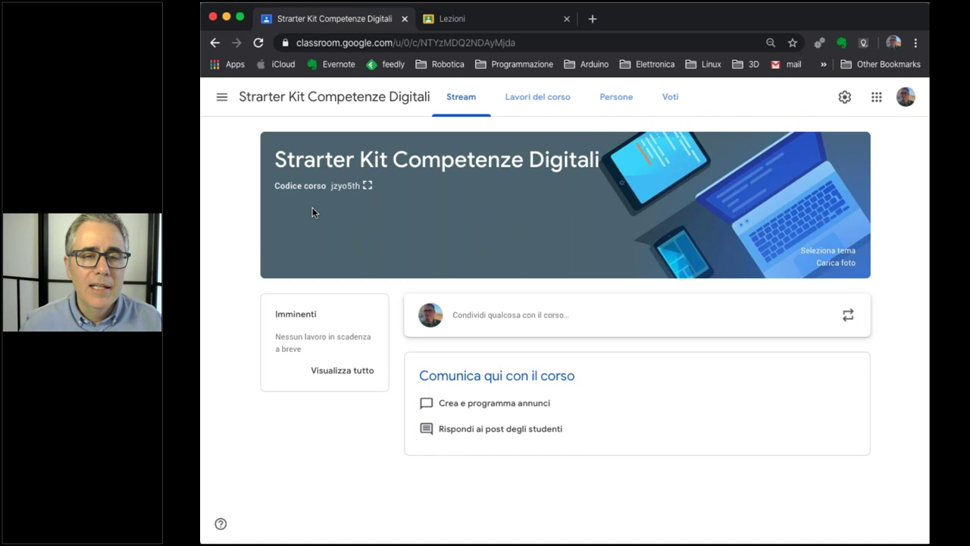
{"action": "left_click", "coordinate": [368, 186]}
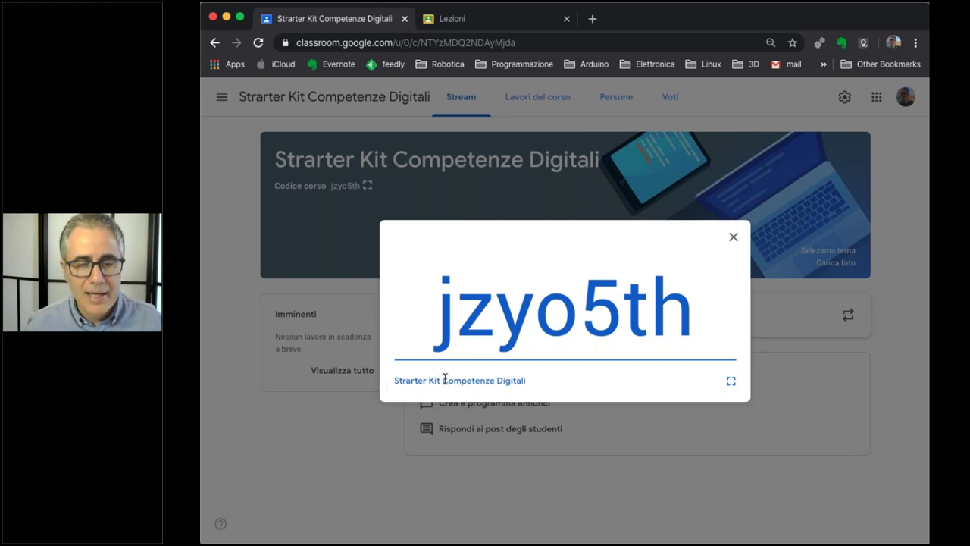
{"action": "left_click_drag", "start_coordinate": [443, 317], "coordinate": [701, 309]}
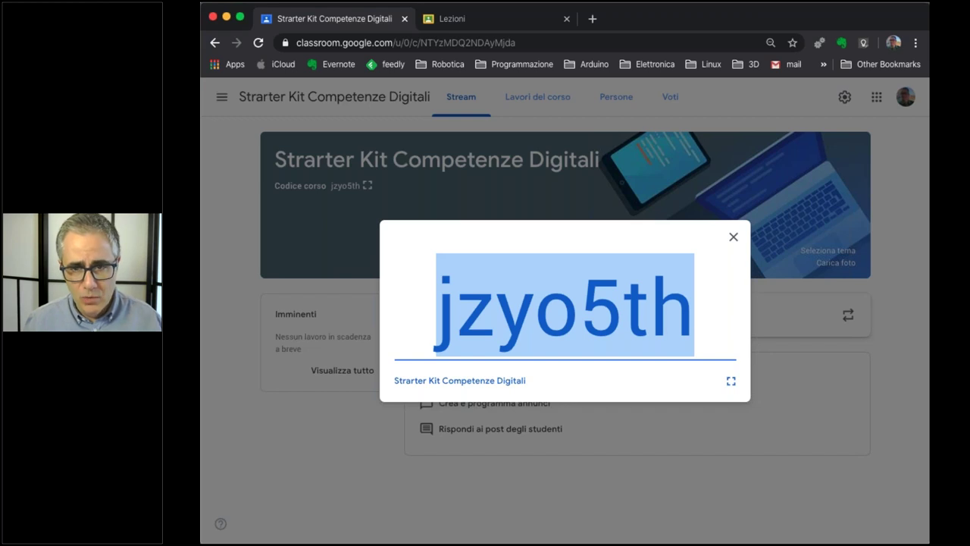
Close the enlarged code, go to the course list, and dismiss the join-course dialog.
{"action": "left_click", "coordinate": [733, 237]}
{"action": "left_click", "coordinate": [221, 103]}
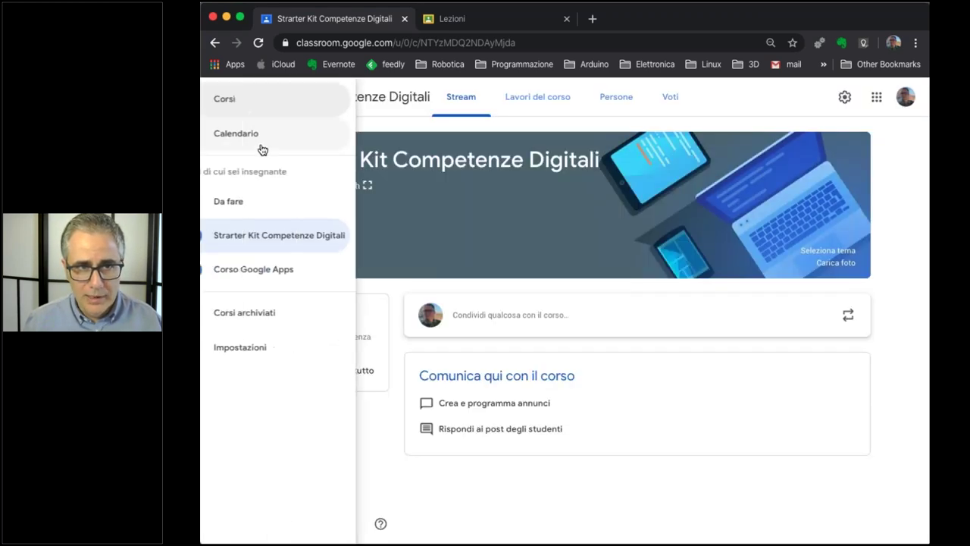
{"action": "left_click", "coordinate": [310, 113]}
{"action": "left_click", "coordinate": [842, 99]}
{"action": "left_click", "coordinate": [798, 129]}
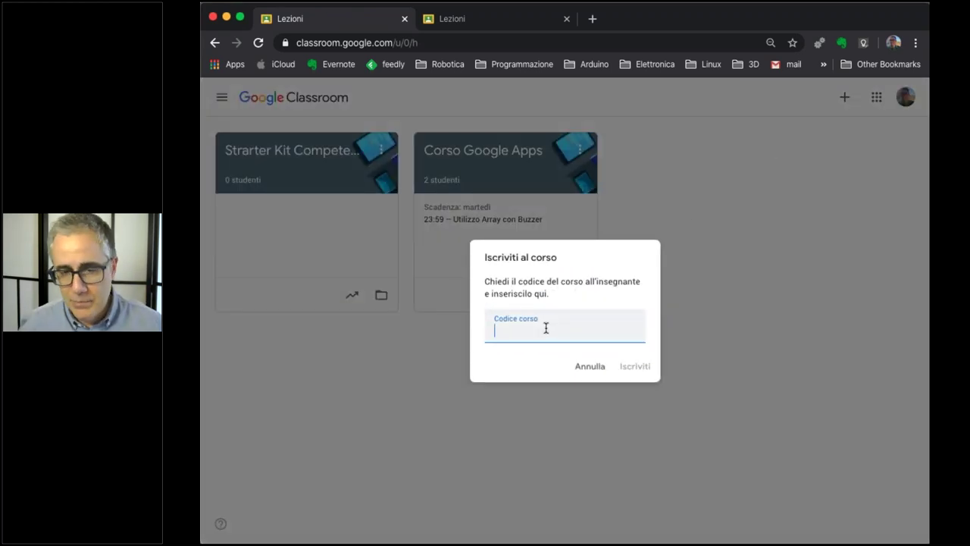
{"action": "left_click", "coordinate": [588, 366]}
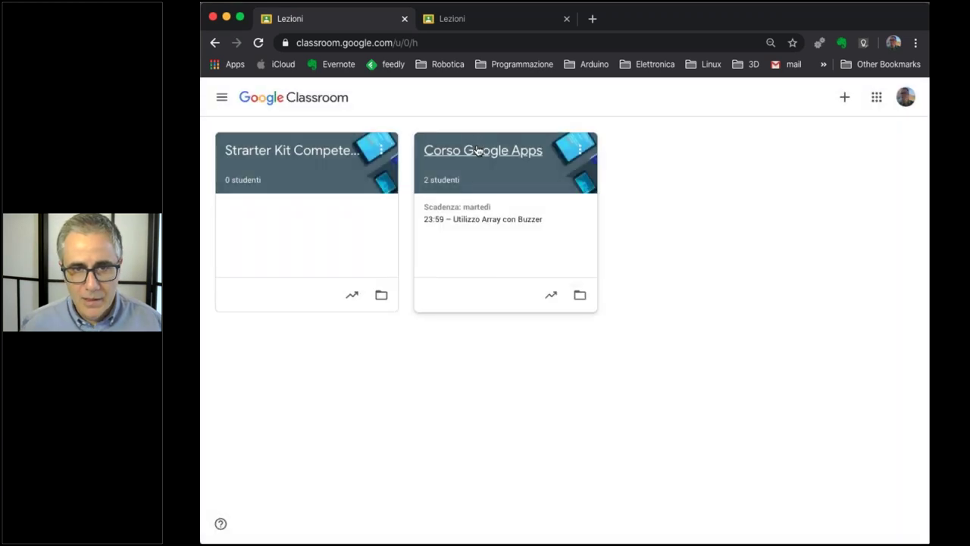
Visit Corso Google Apps, then go back and open Strarter Kit Competenze Digitali.
{"action": "left_click", "coordinate": [478, 151]}
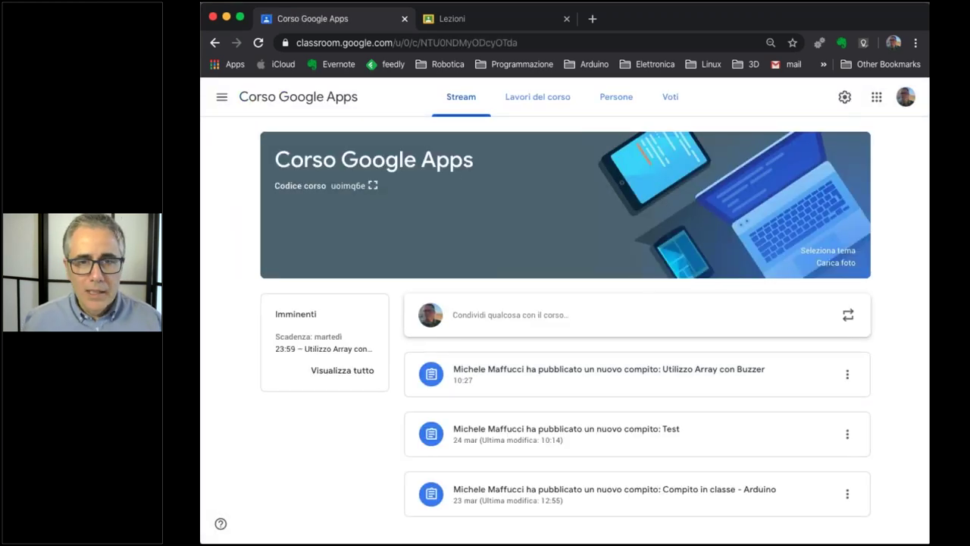
{"action": "left_click", "coordinate": [222, 99]}
{"action": "left_click", "coordinate": [232, 106]}
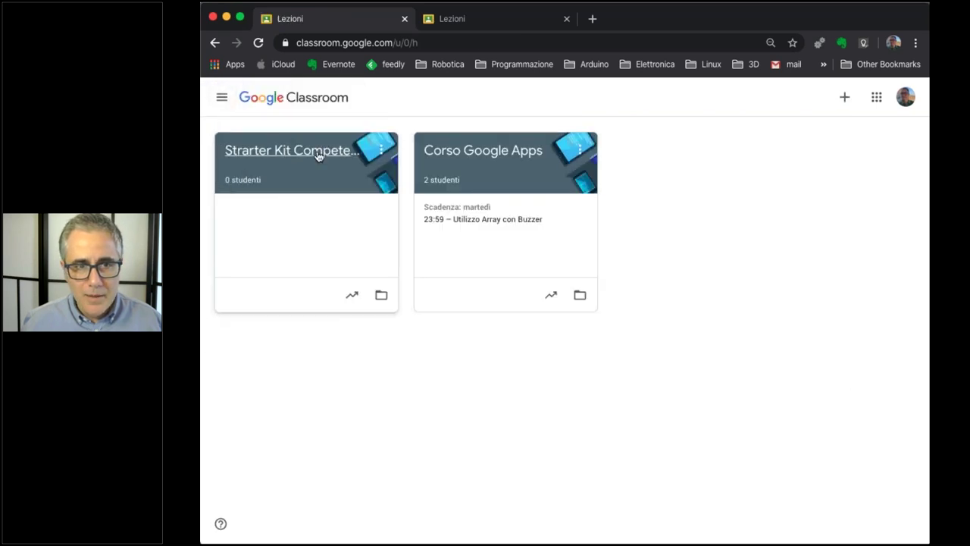
{"action": "left_click", "coordinate": [318, 155]}
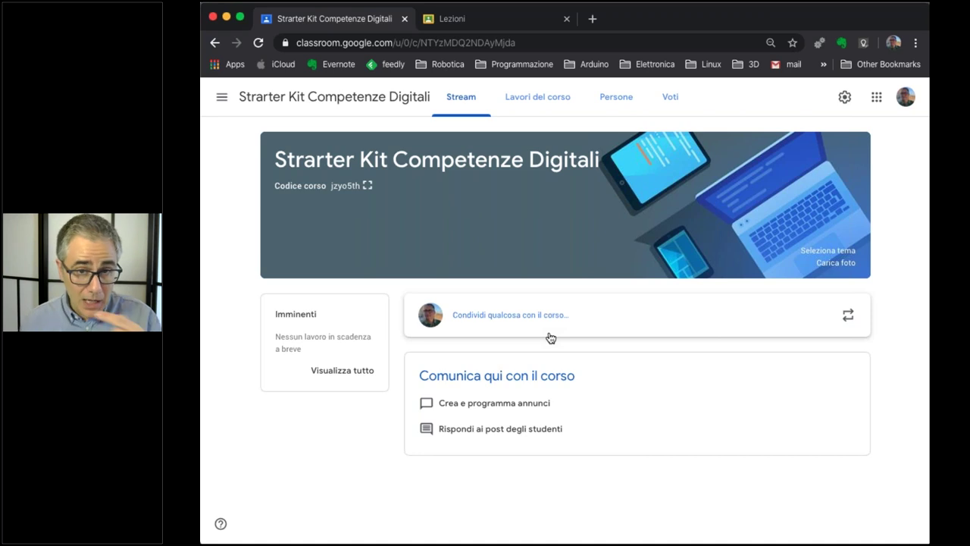
Switch Strarter Kit Competenze Digitali to its Lavori del corso page, which has no assignments.
{"action": "left_click", "coordinate": [553, 99]}
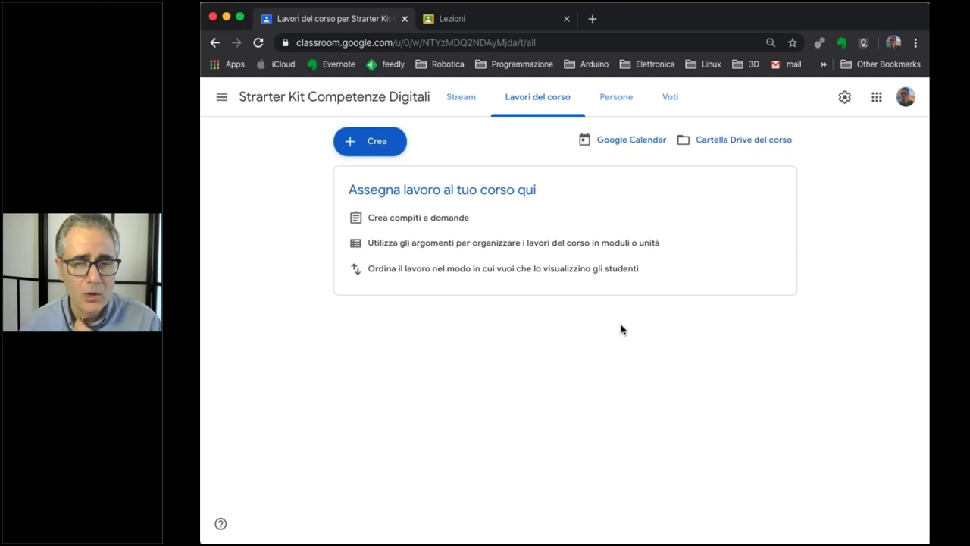
Check the Persone list (one teacher, no students), then go back to the Stream.
{"action": "left_click", "coordinate": [616, 98]}
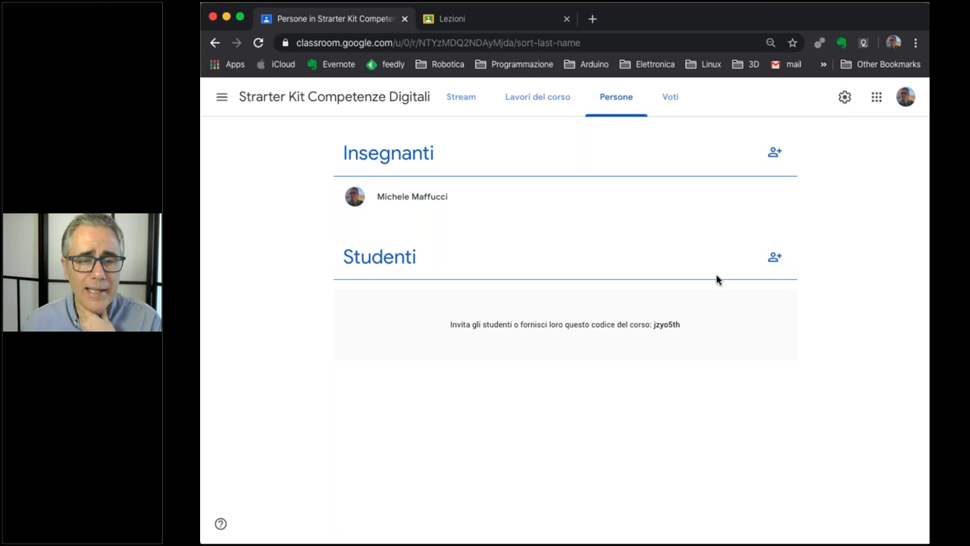
{"action": "left_click", "coordinate": [455, 97]}
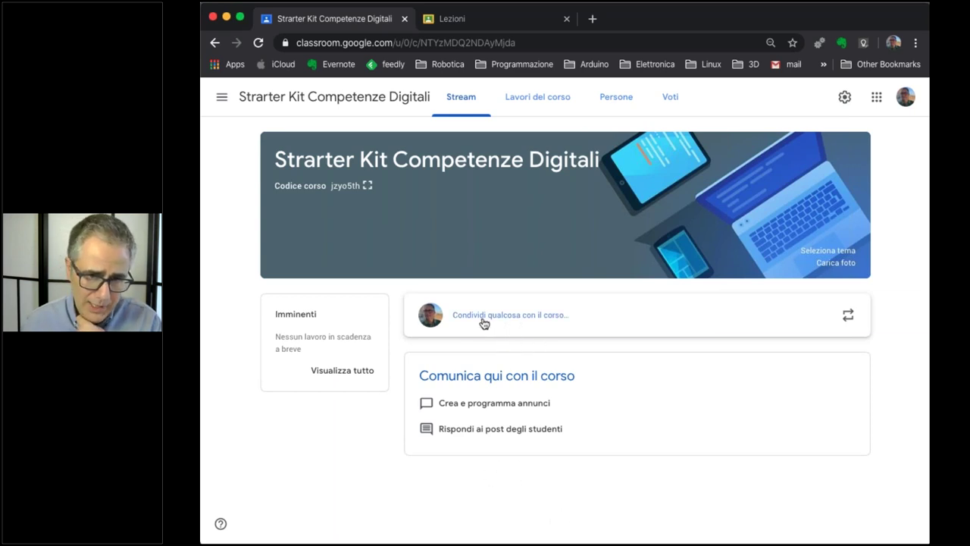
Start an announcement to the course, glance at attachment options, and open the recipient course dropdown.
{"action": "left_click", "coordinate": [507, 326]}
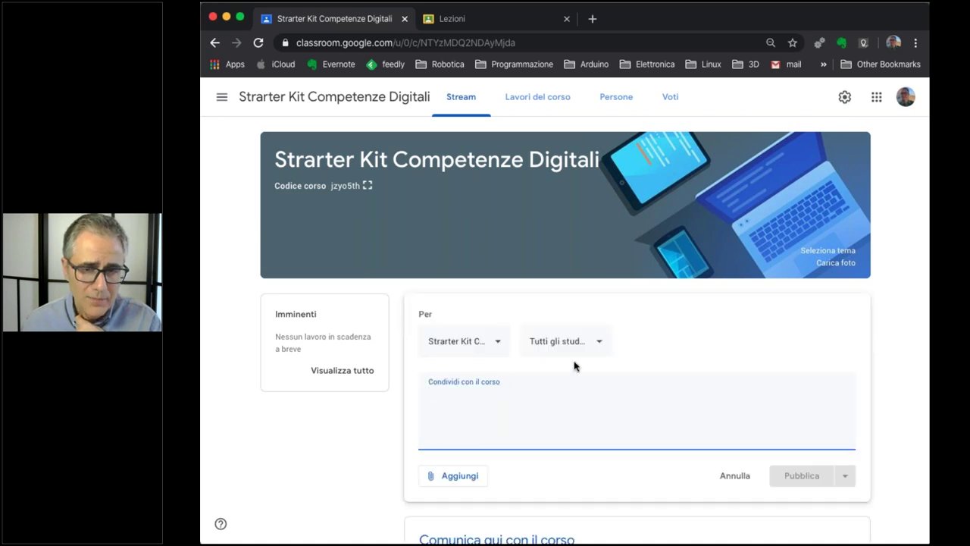
{"action": "scroll", "coordinate": [574, 363], "scroll_direction": "down", "scroll_amount": 2}
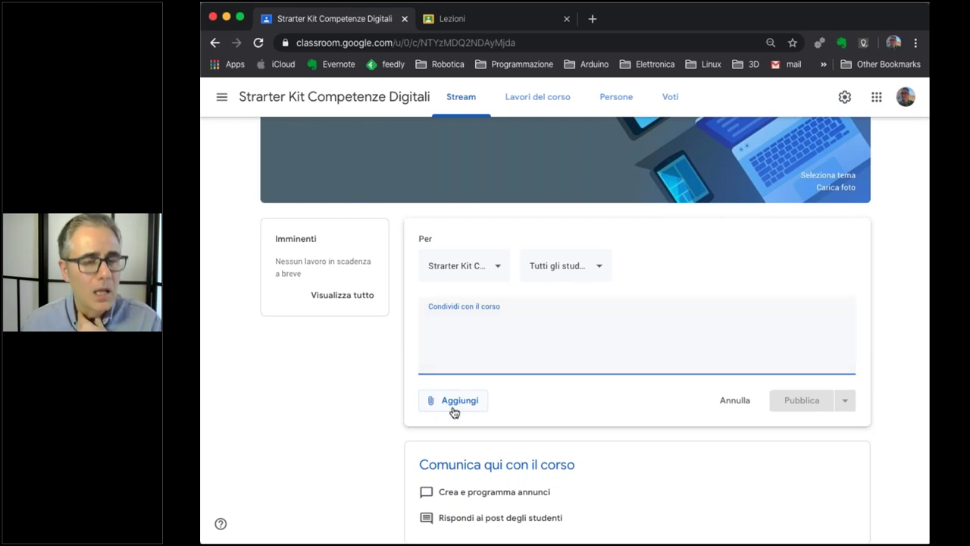
{"action": "left_click", "coordinate": [462, 400]}
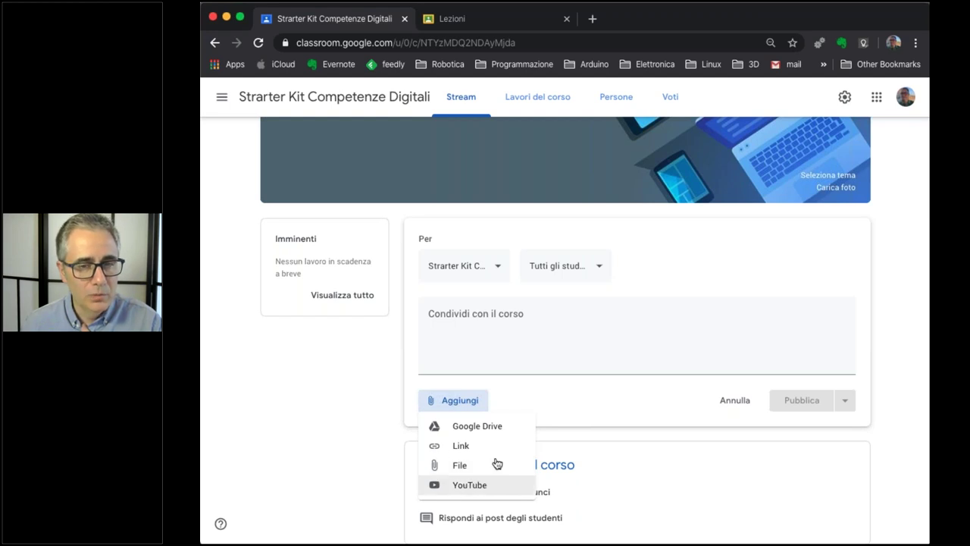
{"action": "left_click", "coordinate": [493, 394]}
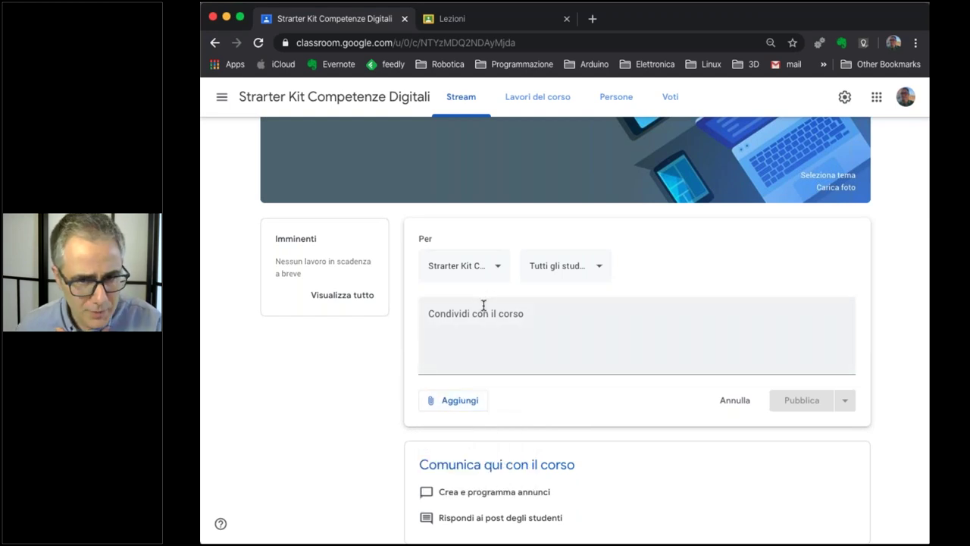
{"action": "left_click", "coordinate": [497, 267]}
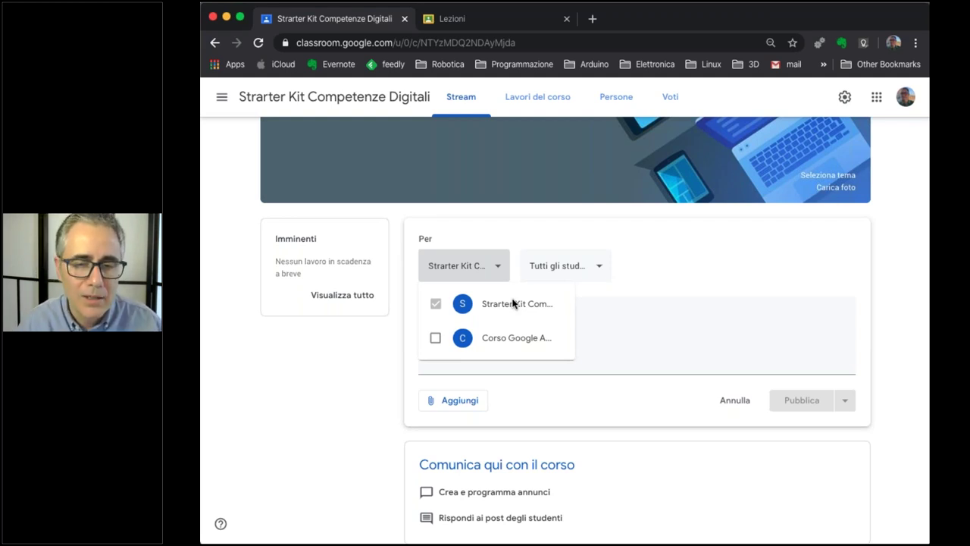
Keep the post addressed only to this course and to 'Tutti gli studenti'.
{"action": "left_click", "coordinate": [435, 337]}
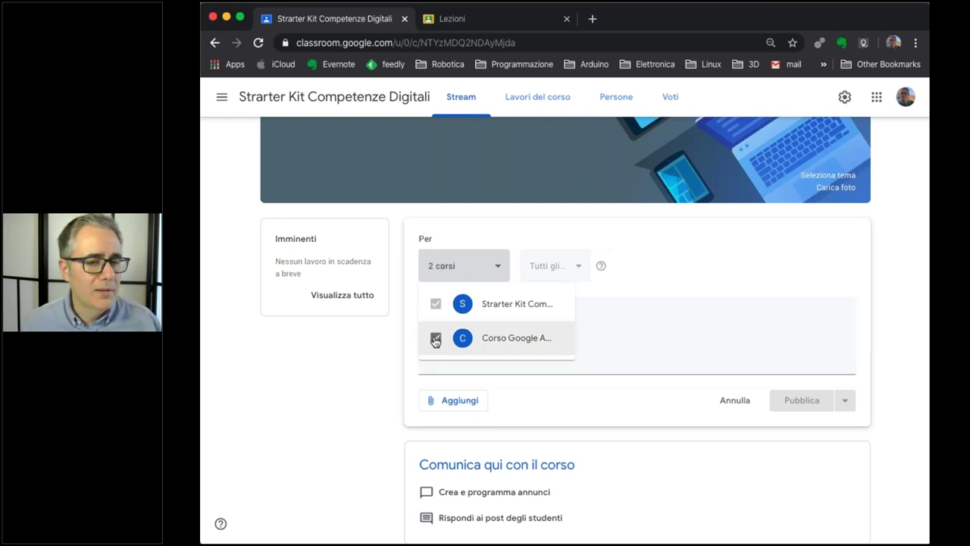
{"action": "left_click", "coordinate": [435, 339]}
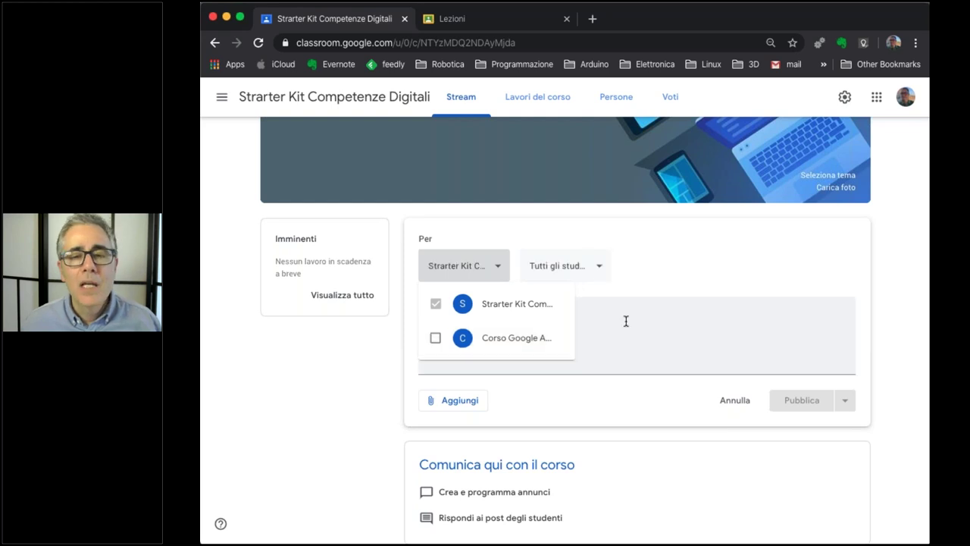
{"action": "left_click", "coordinate": [672, 264]}
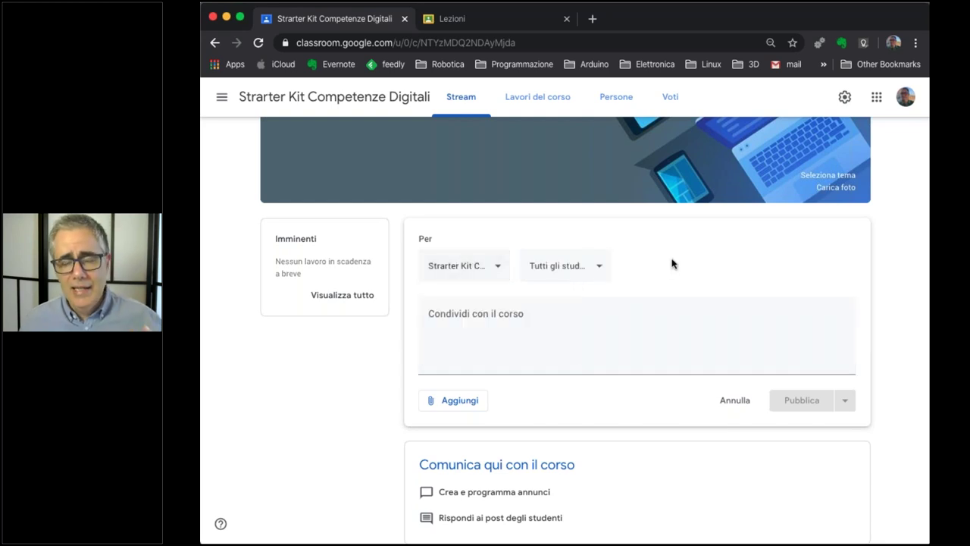
{"action": "left_click", "coordinate": [599, 266]}
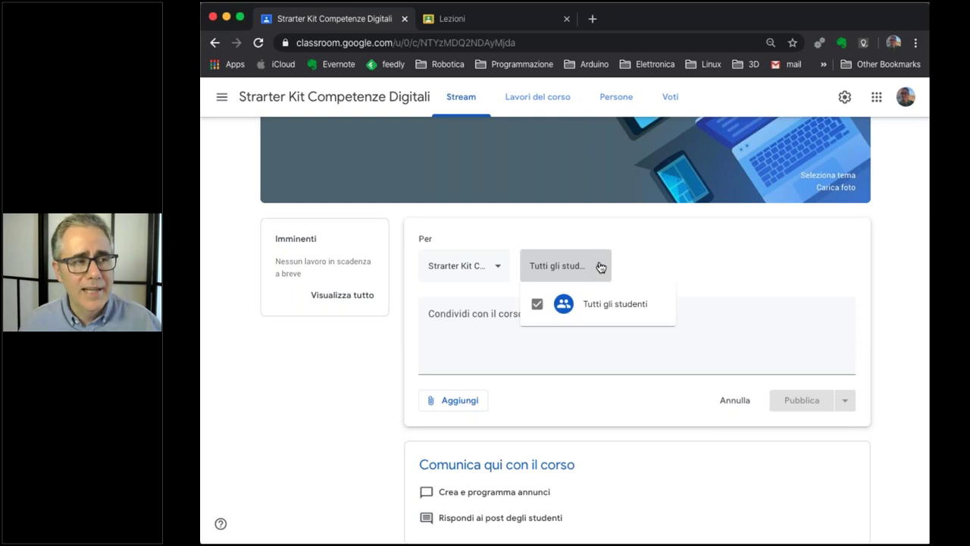
{"action": "left_click", "coordinate": [751, 258]}
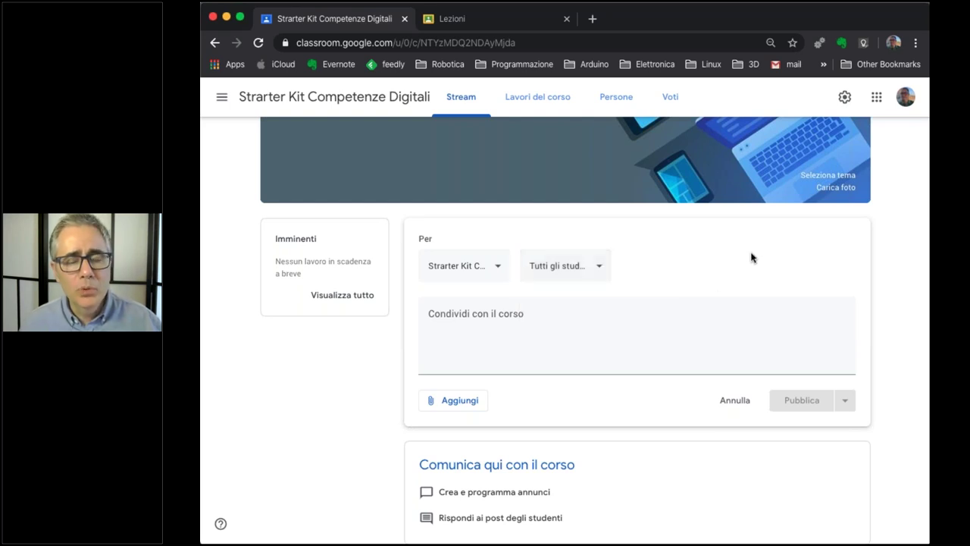
{"action": "left_click", "coordinate": [601, 266]}
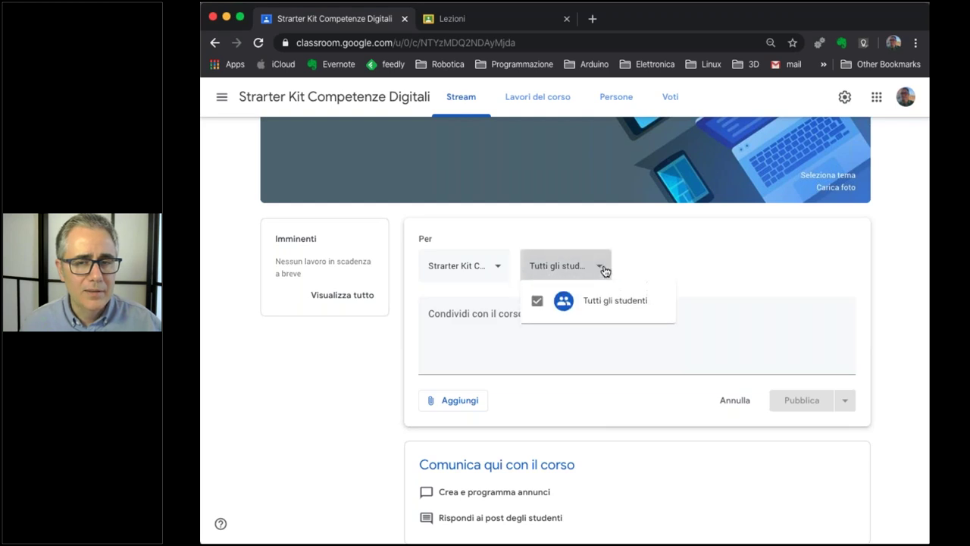
{"action": "left_click", "coordinate": [760, 265]}
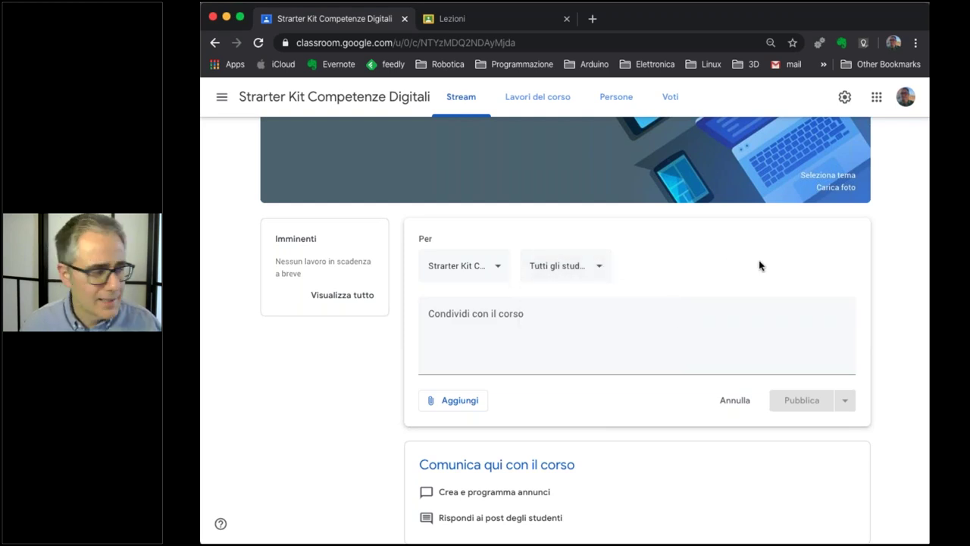
{"action": "left_click", "coordinate": [623, 334]}
Write the placeholder text 'efefef' in the post, check the Pubblica options, and select the text.
{"action": "type", "text": "efefef"}
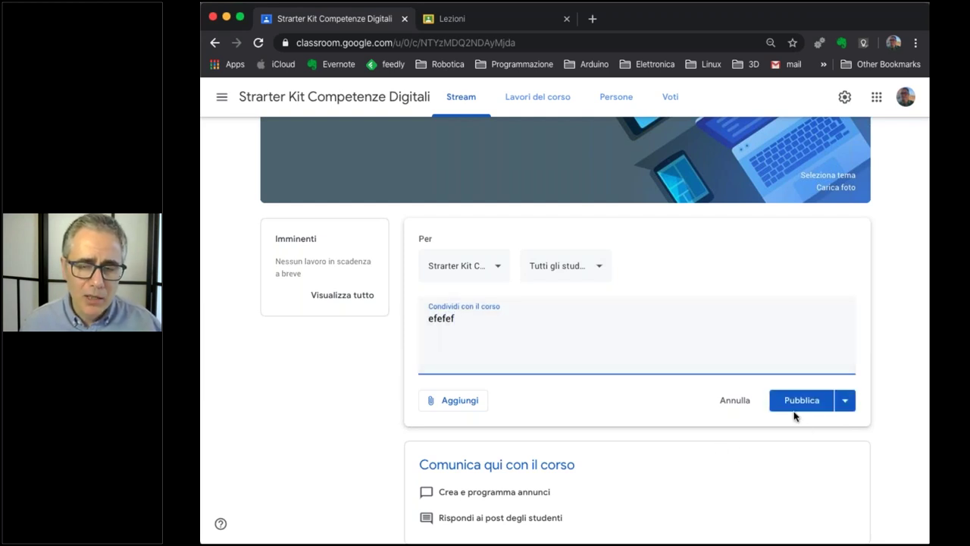
{"action": "left_click", "coordinate": [855, 404]}
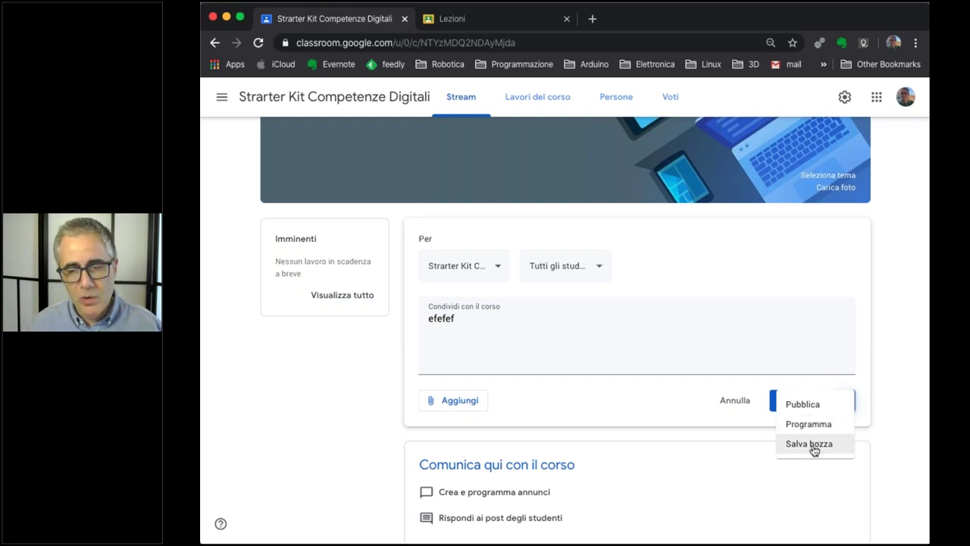
{"action": "left_click", "coordinate": [541, 320]}
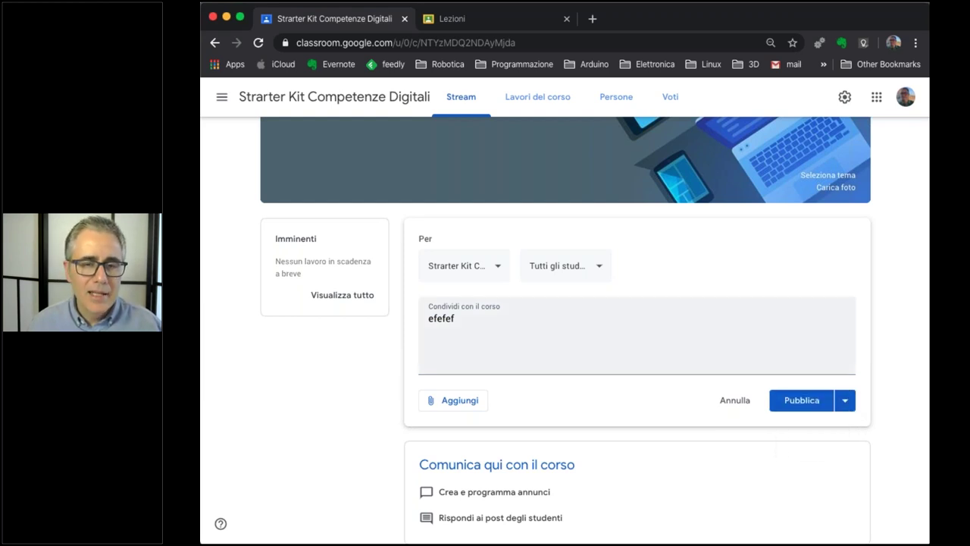
{"action": "triple_click", "coordinate": [540, 320]}
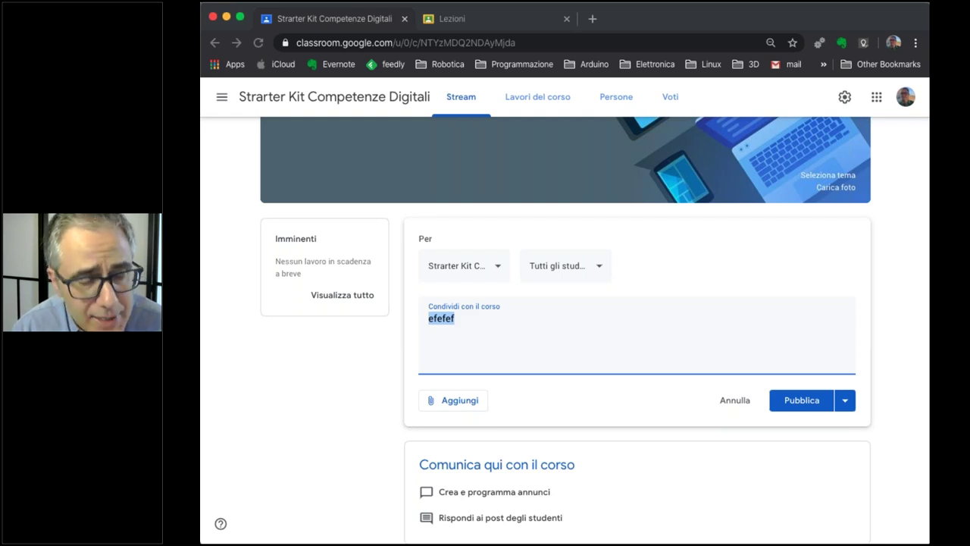
{"action": "left_click", "coordinate": [615, 329]}
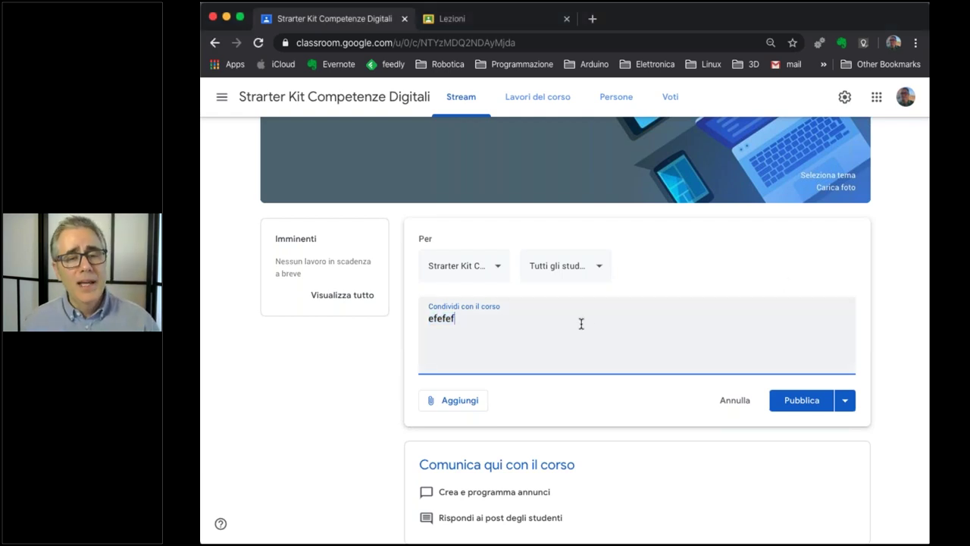
{"action": "scroll", "coordinate": [478, 380], "scroll_direction": "up", "scroll_amount": 1}
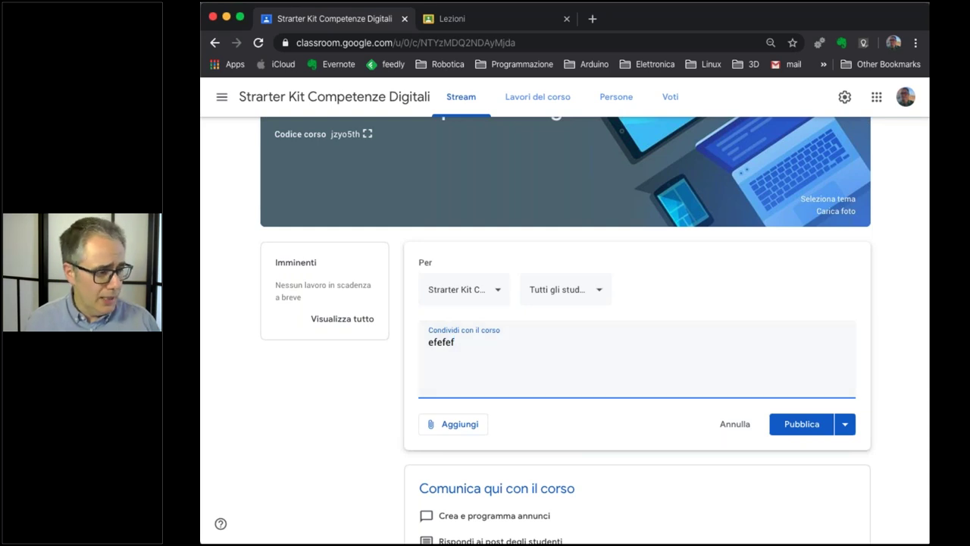
{"action": "key", "text": "super+Tab"}
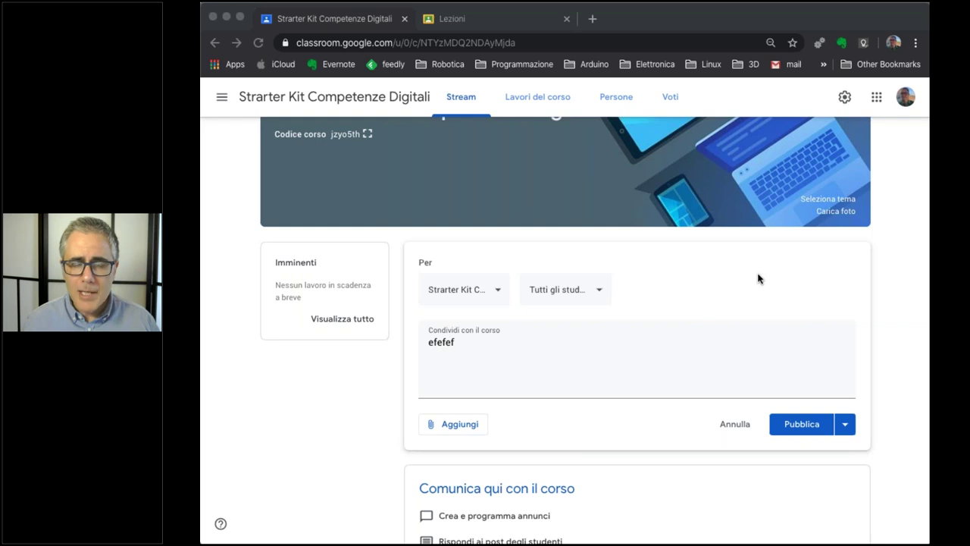
{"action": "key", "text": "super+Tab"}
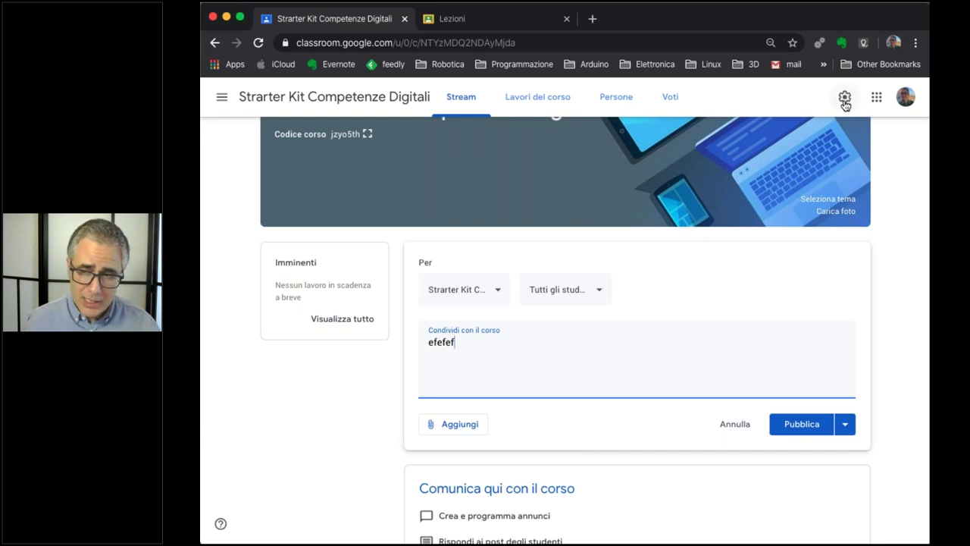
{"action": "left_click", "coordinate": [845, 97]}
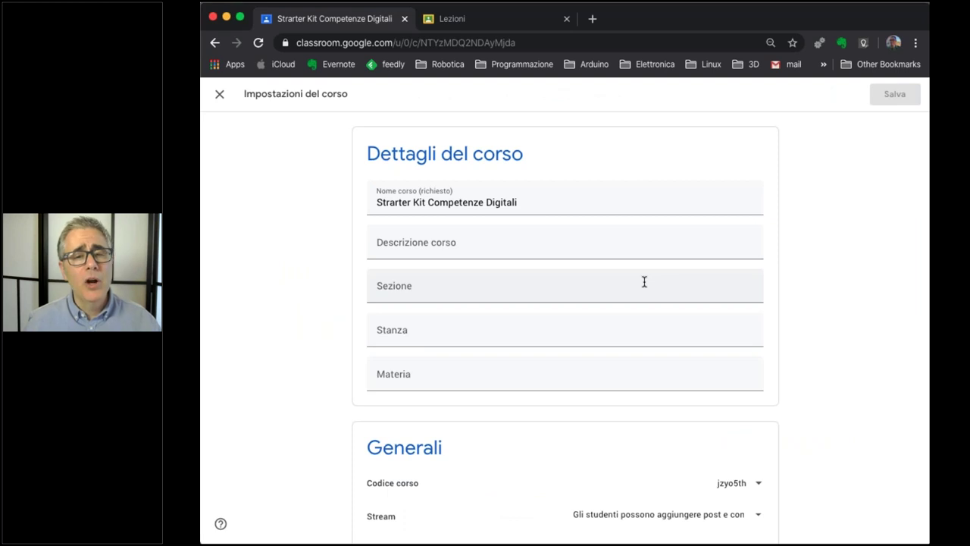
{"action": "triple_click", "coordinate": [429, 201]}
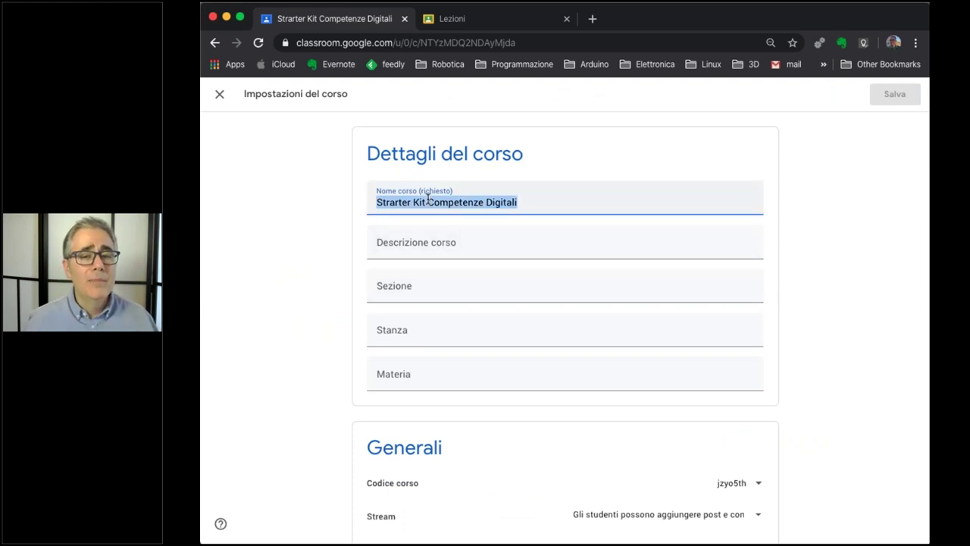
{"action": "left_click", "coordinate": [427, 244]}
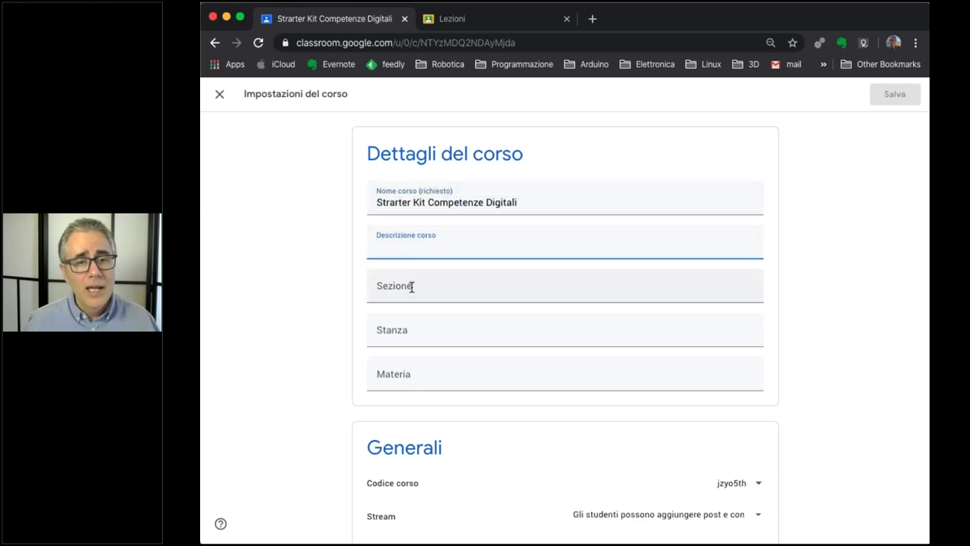
{"action": "scroll", "coordinate": [338, 335], "scroll_direction": "down", "scroll_amount": 4}
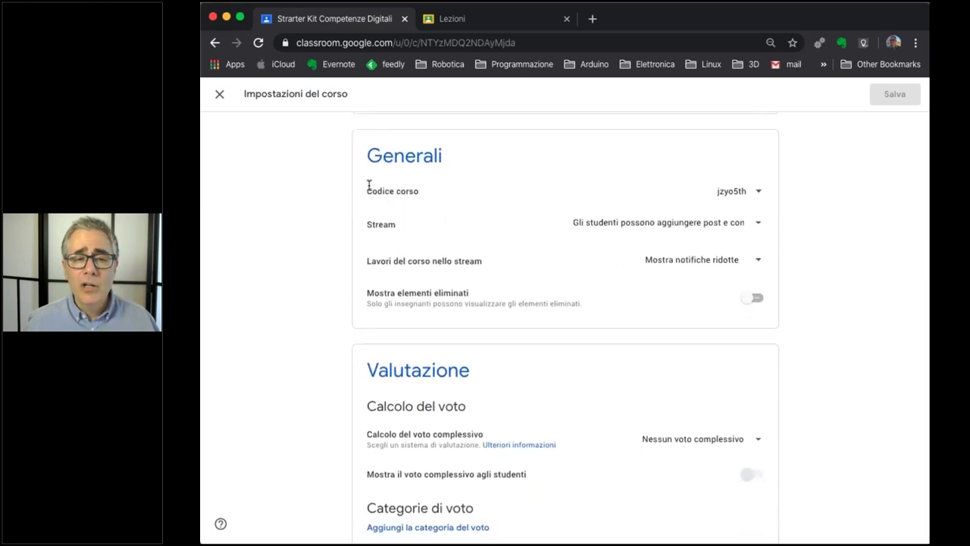
{"action": "left_click", "coordinate": [759, 194]}
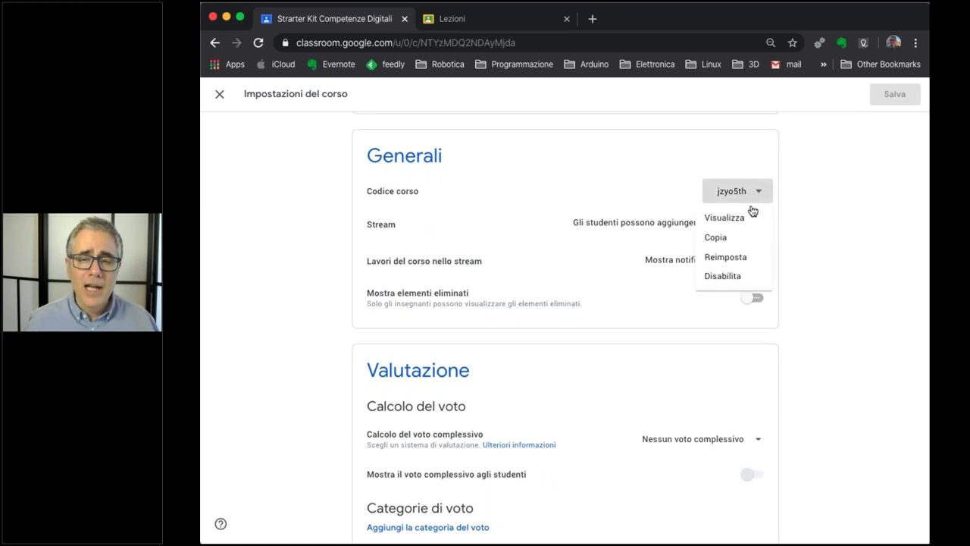
{"action": "left_click", "coordinate": [746, 220]}
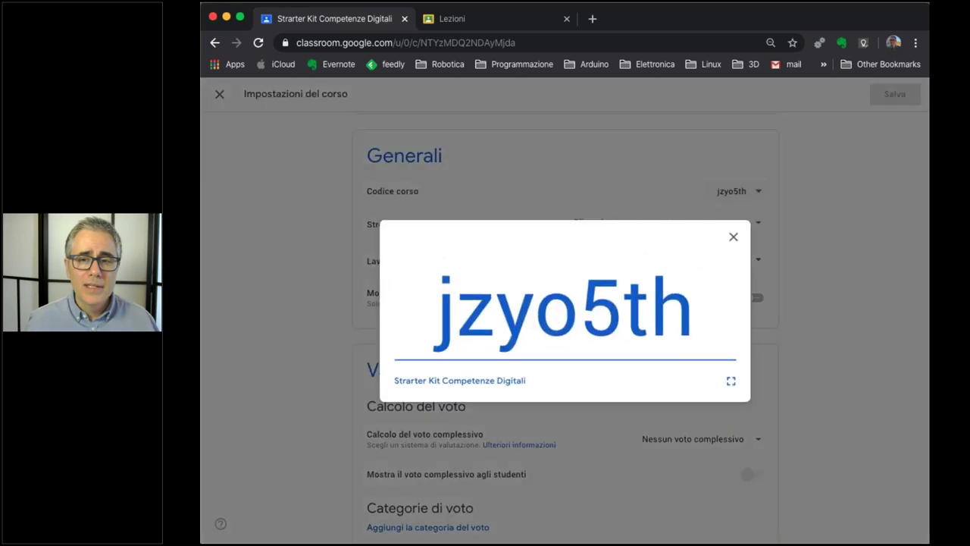
{"action": "left_click", "coordinate": [734, 237]}
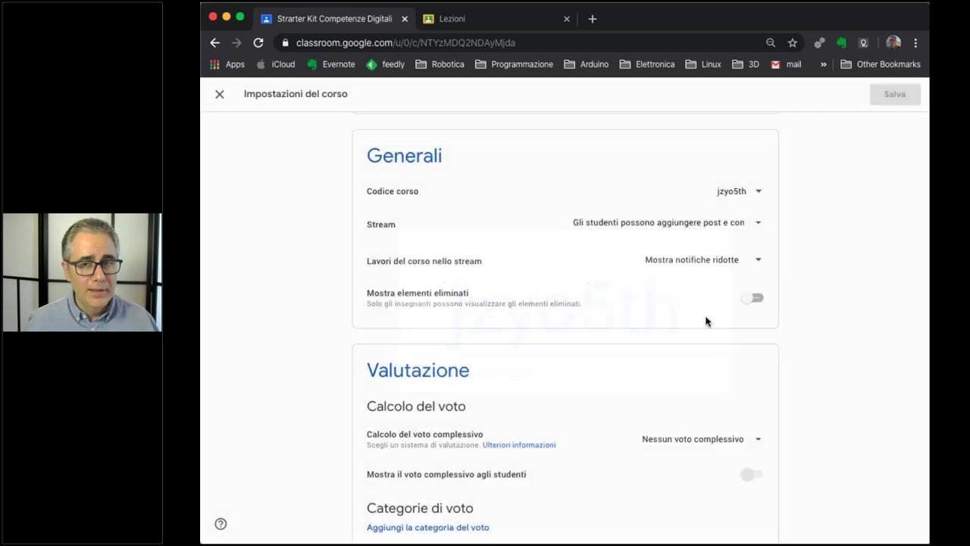
{"action": "left_click", "coordinate": [757, 192]}
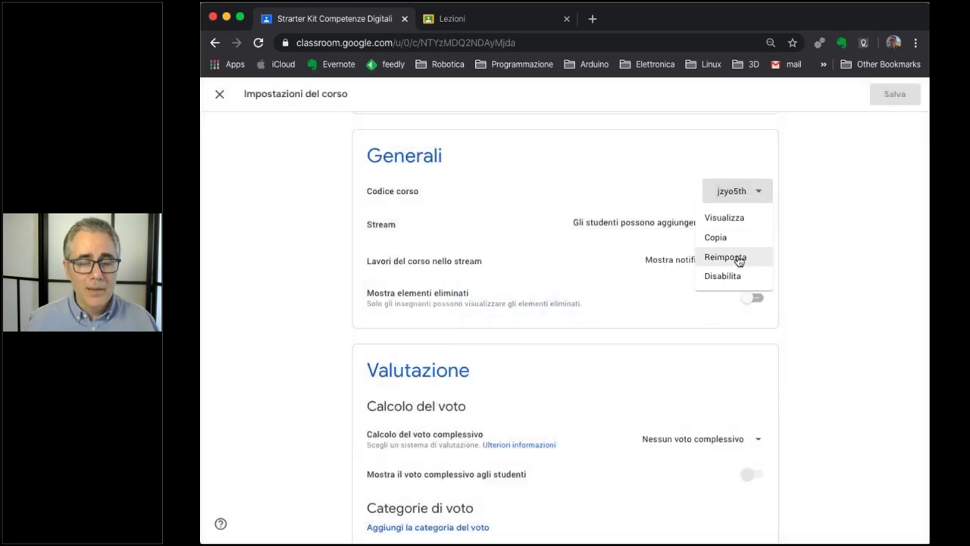
{"action": "left_click", "coordinate": [813, 248]}
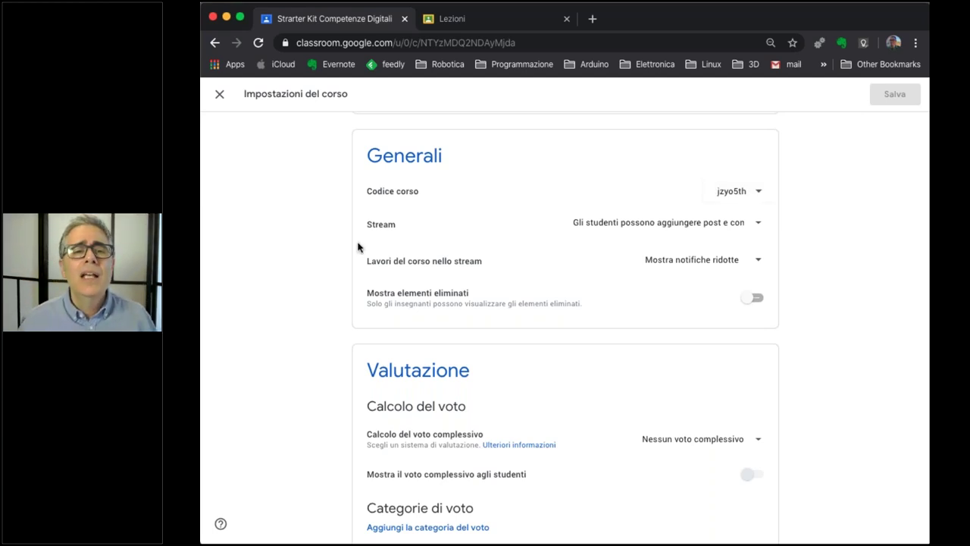
{"action": "left_click", "coordinate": [706, 227]}
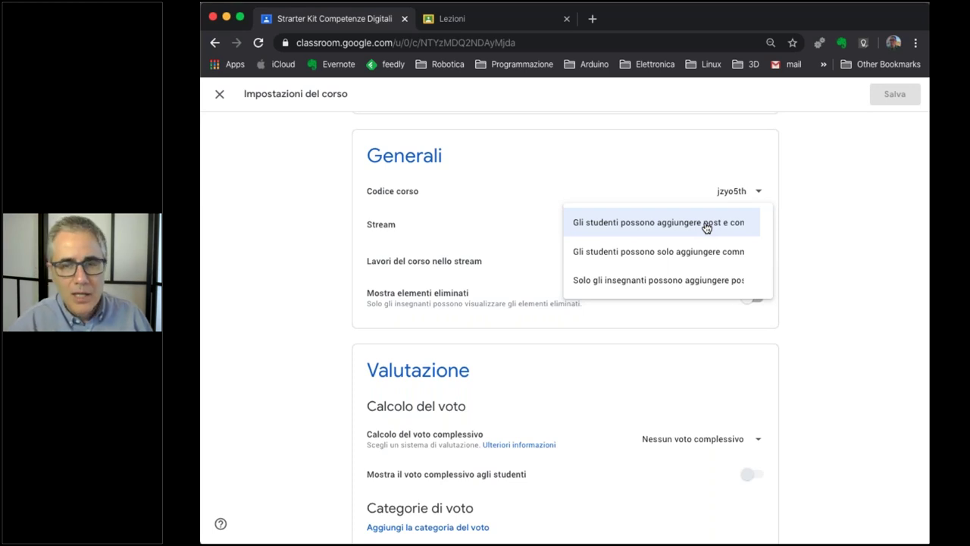
{"action": "left_click", "coordinate": [823, 233]}
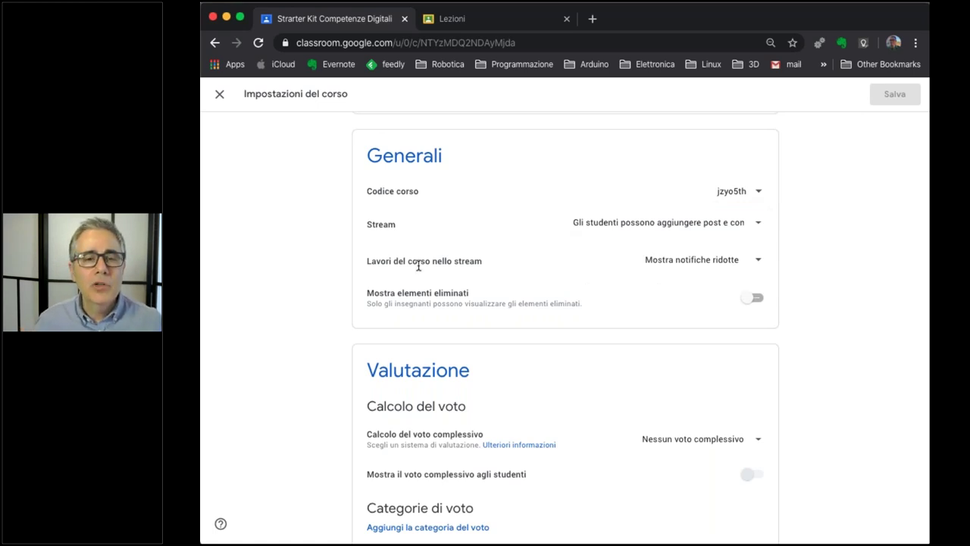
{"action": "left_click", "coordinate": [719, 263]}
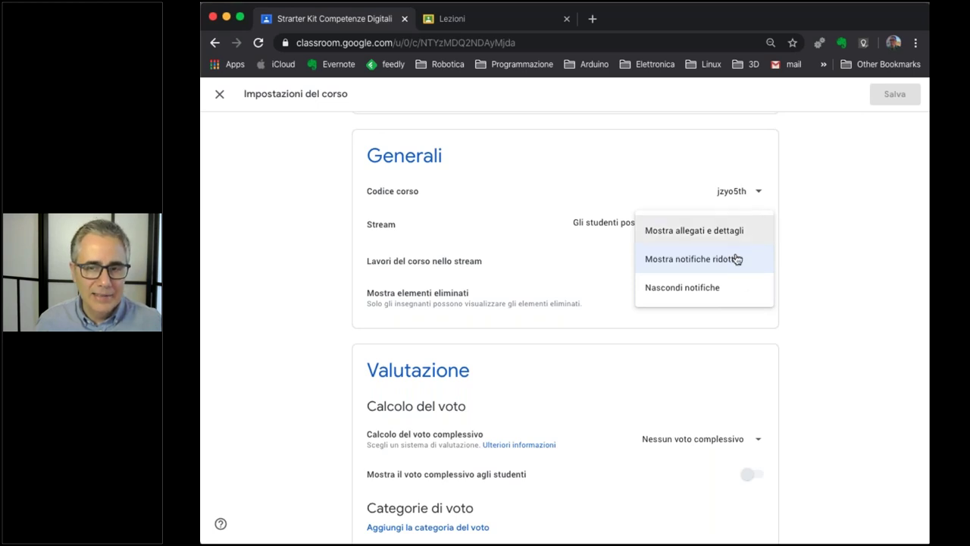
{"action": "left_click", "coordinate": [872, 263]}
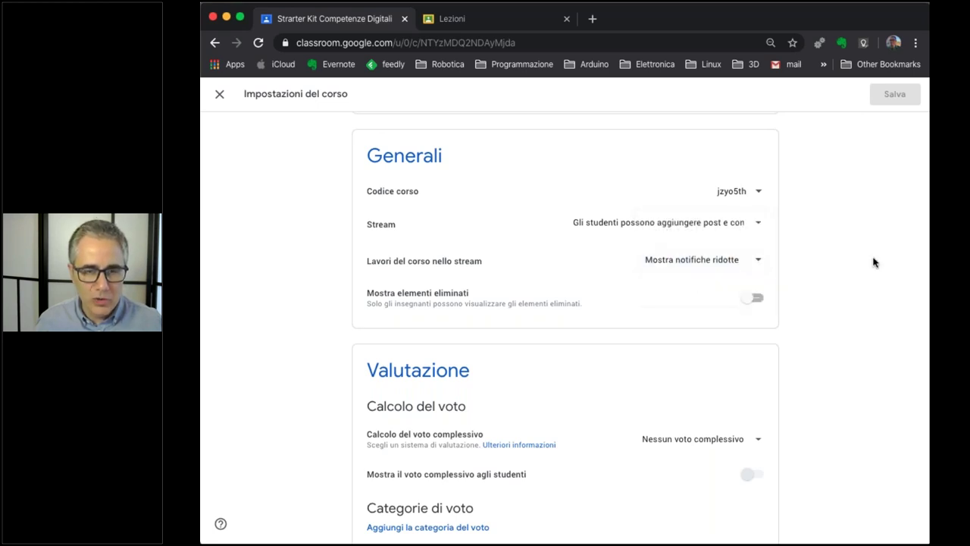
{"action": "left_click", "coordinate": [731, 267]}
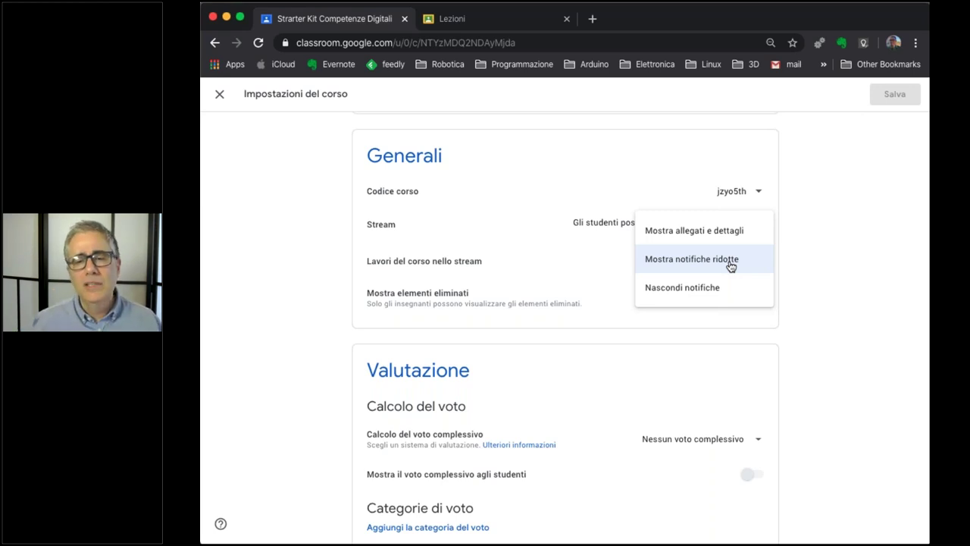
{"action": "left_click", "coordinate": [837, 391]}
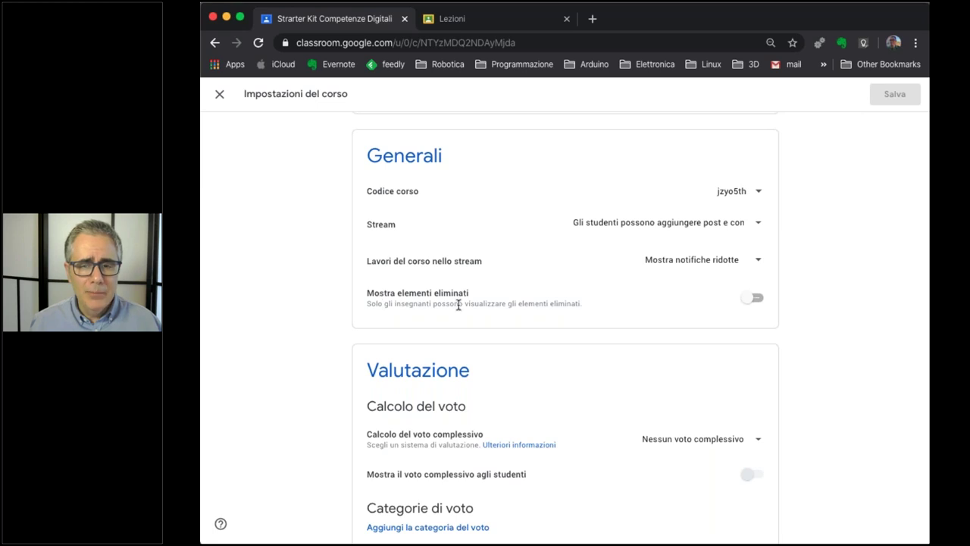
{"action": "left_click", "coordinate": [757, 299]}
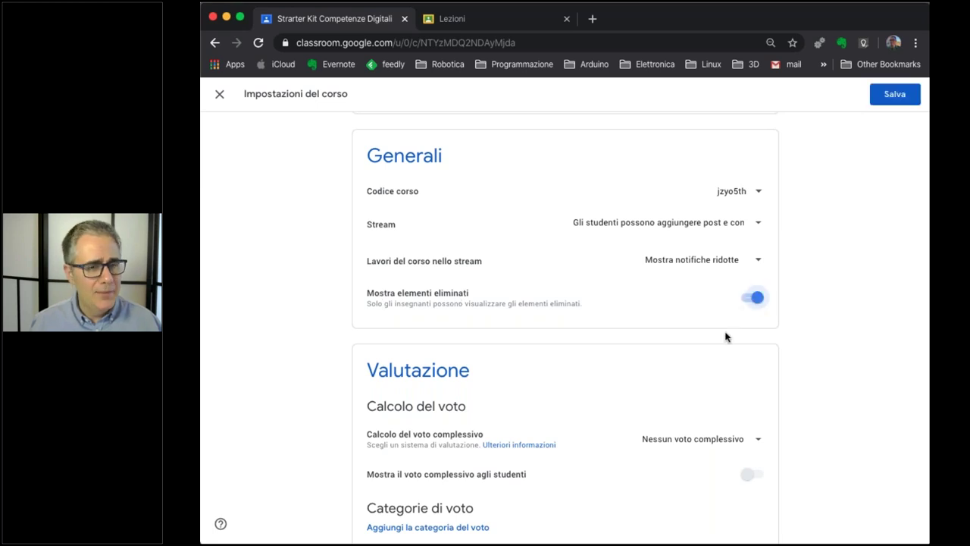
{"action": "left_click", "coordinate": [749, 301]}
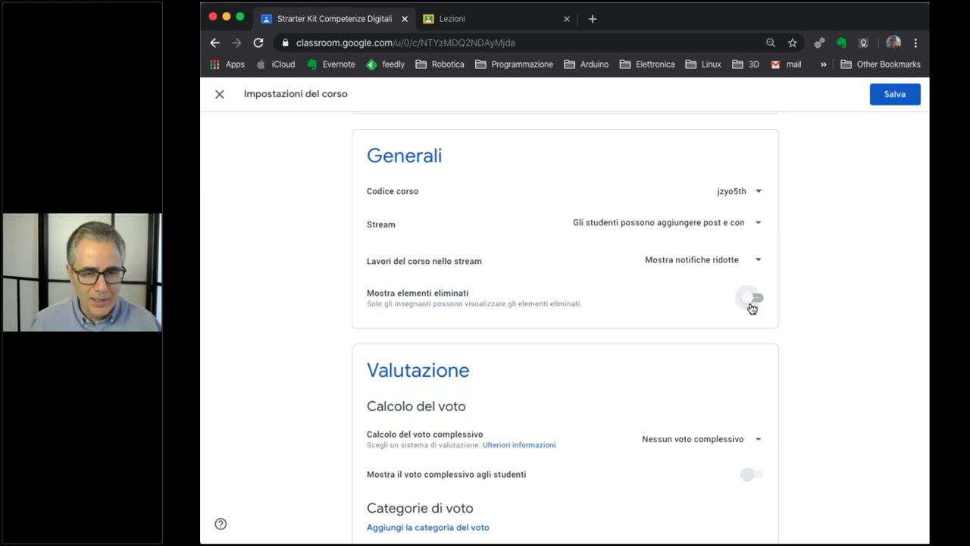
{"action": "scroll", "coordinate": [752, 309], "scroll_direction": "down", "scroll_amount": 1}
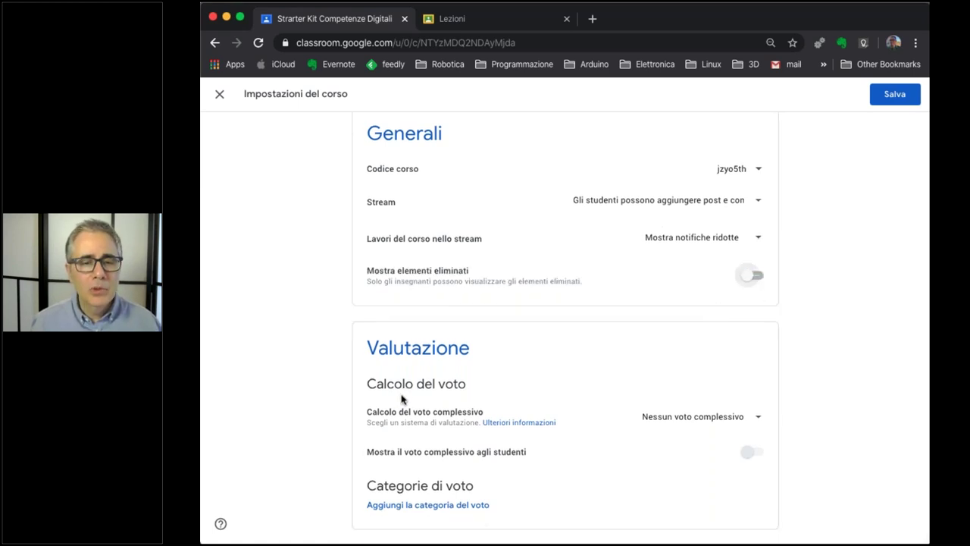
{"action": "left_click", "coordinate": [695, 416]}
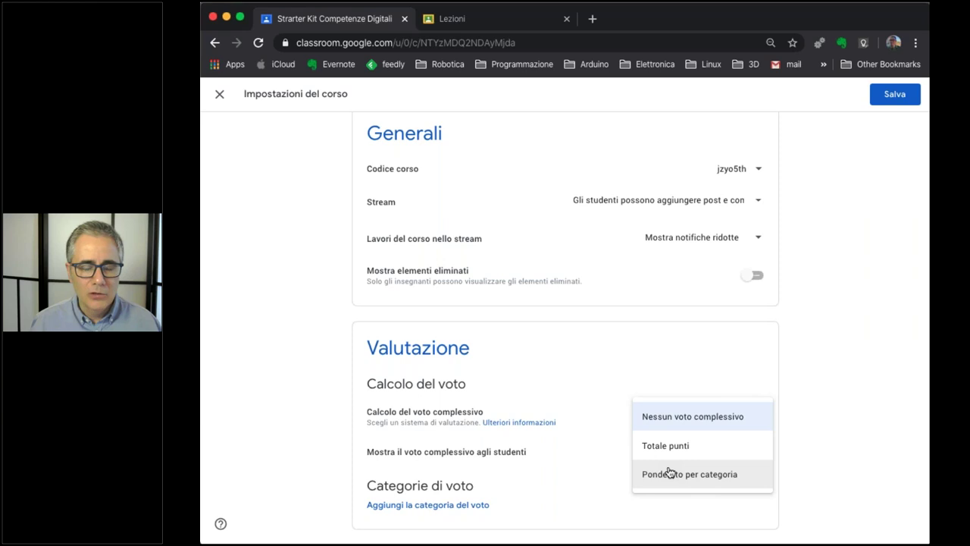
{"action": "left_click", "coordinate": [873, 365]}
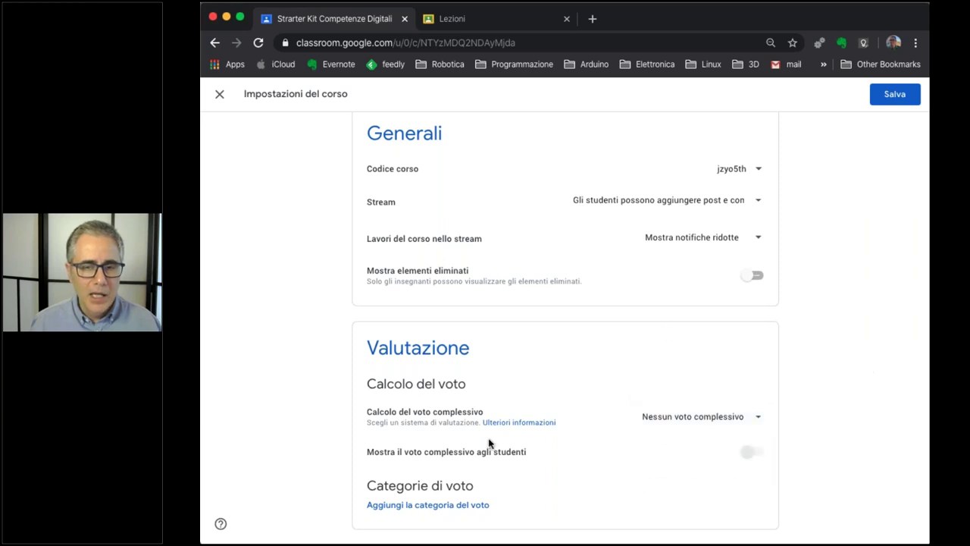
{"action": "triple_click", "coordinate": [534, 423]}
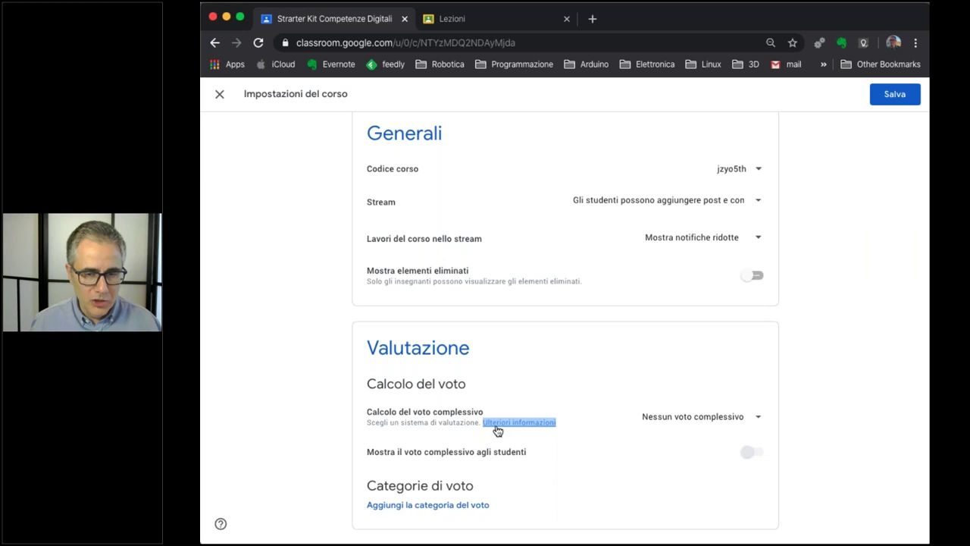
{"action": "left_click_drag", "start_coordinate": [492, 429], "coordinate": [660, 29]}
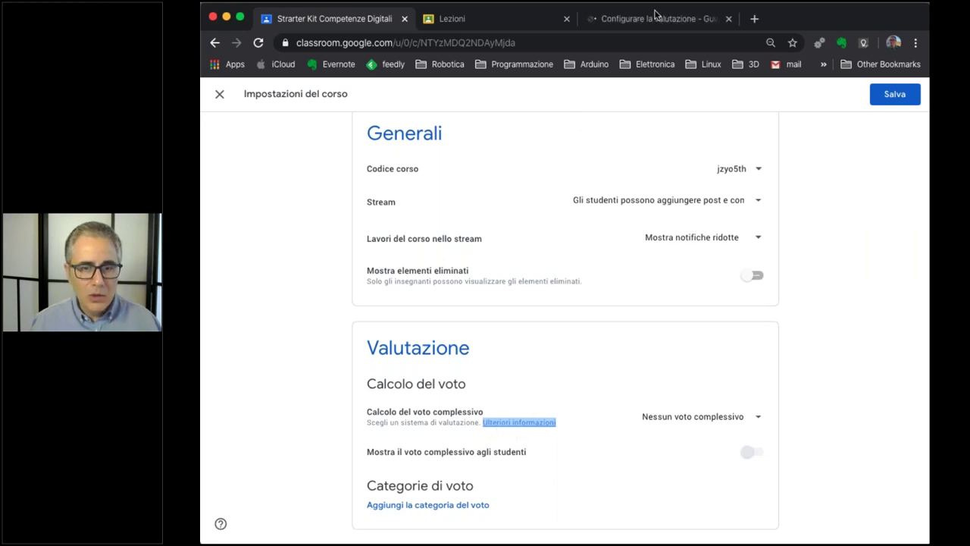
{"action": "left_click", "coordinate": [653, 21]}
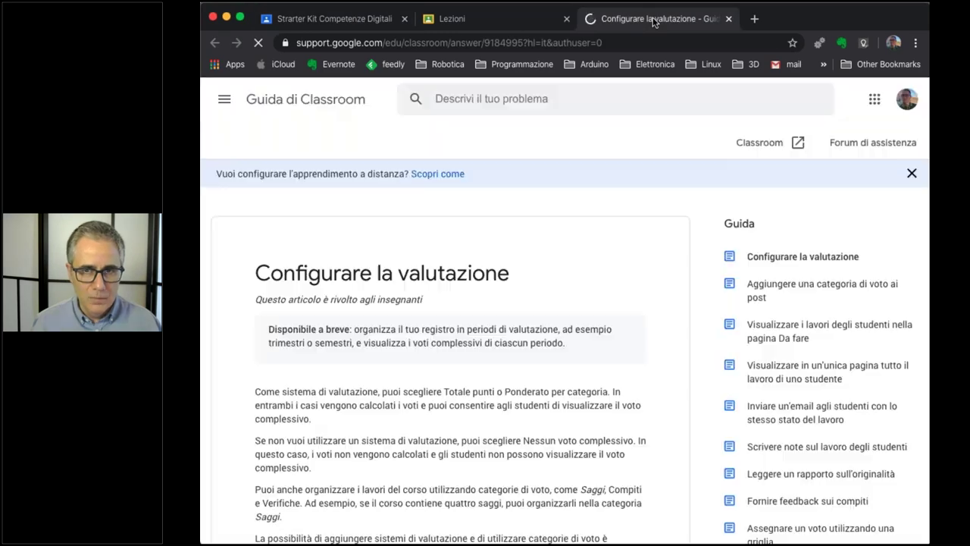
{"action": "scroll", "coordinate": [443, 372], "scroll_direction": "down", "scroll_amount": 5}
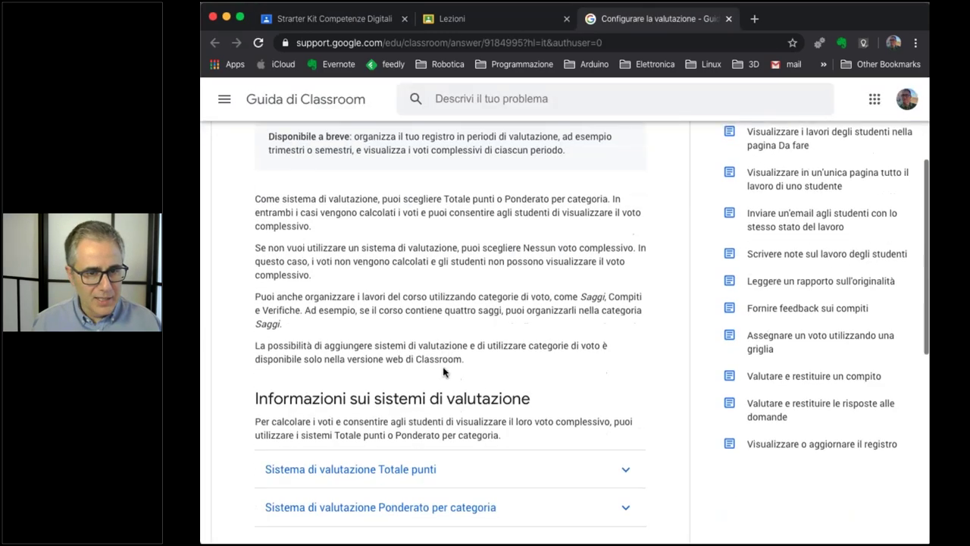
{"action": "scroll", "coordinate": [443, 372], "scroll_direction": "up", "scroll_amount": 6}
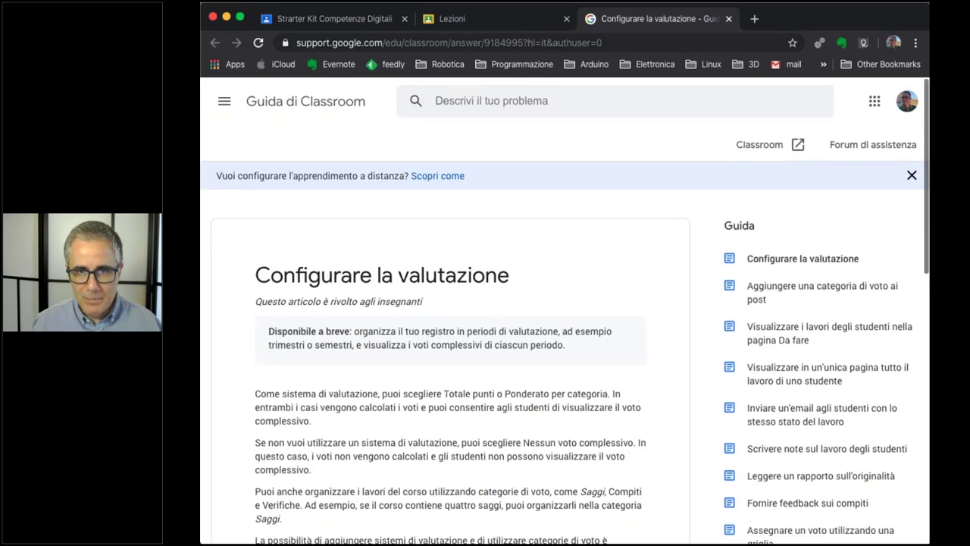
{"action": "left_click", "coordinate": [728, 18]}
{"action": "left_click", "coordinate": [369, 19]}
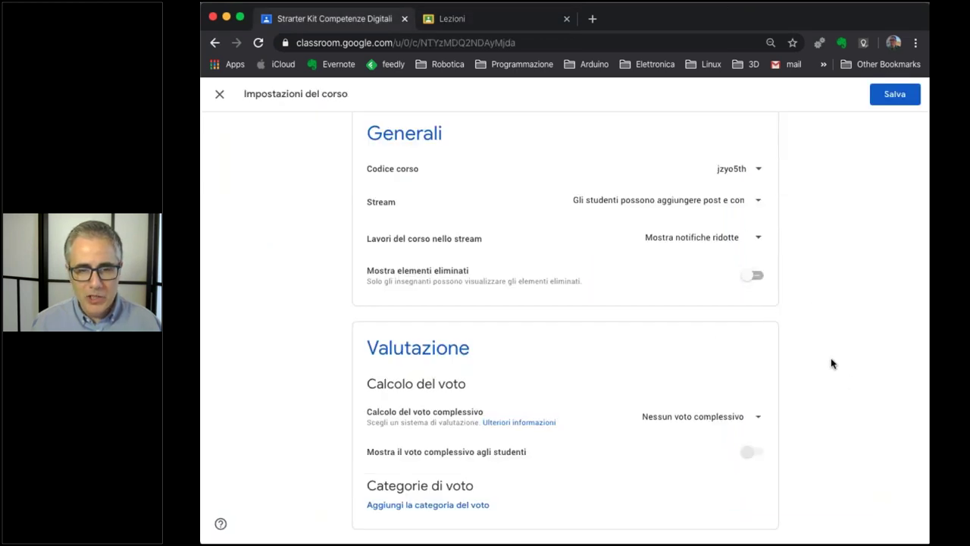
Close the course settings, choosing Ignora to discard the unsaved changes.
{"action": "scroll", "coordinate": [832, 364], "scroll_direction": "up", "scroll_amount": 4}
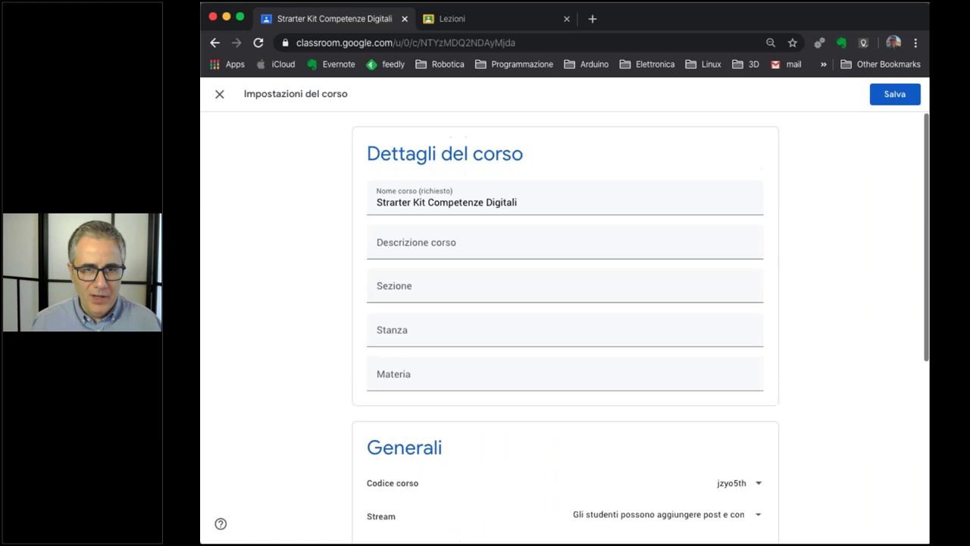
{"action": "left_click", "coordinate": [892, 97]}
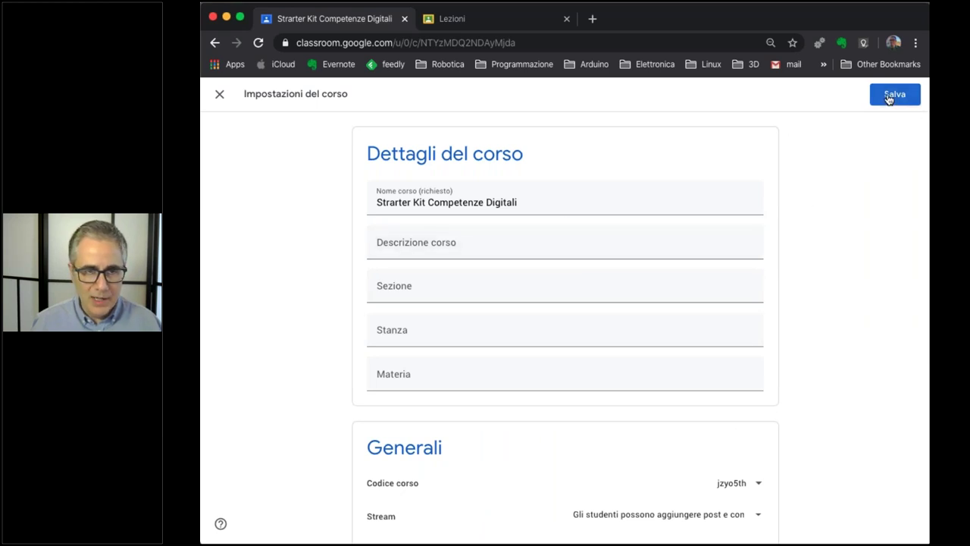
{"action": "left_click", "coordinate": [219, 93]}
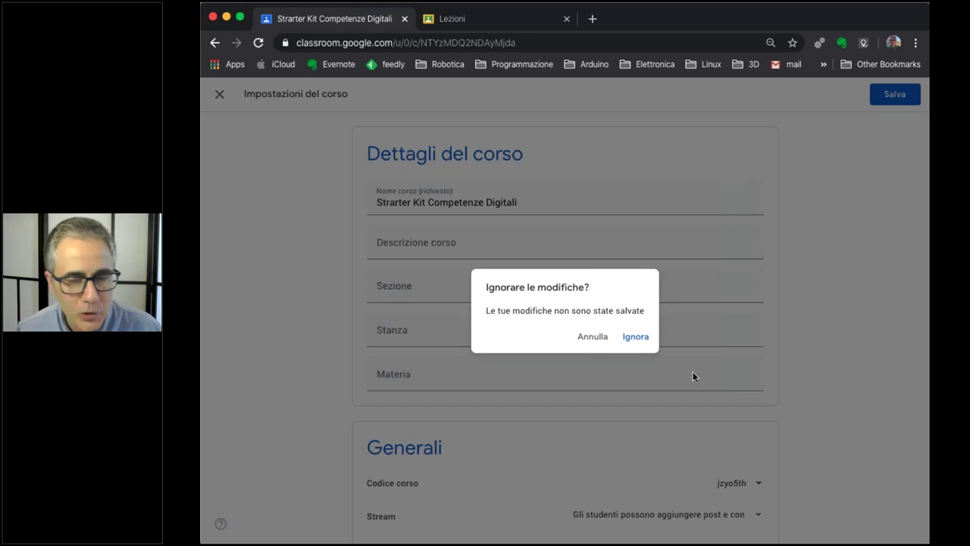
{"action": "left_click", "coordinate": [636, 337]}
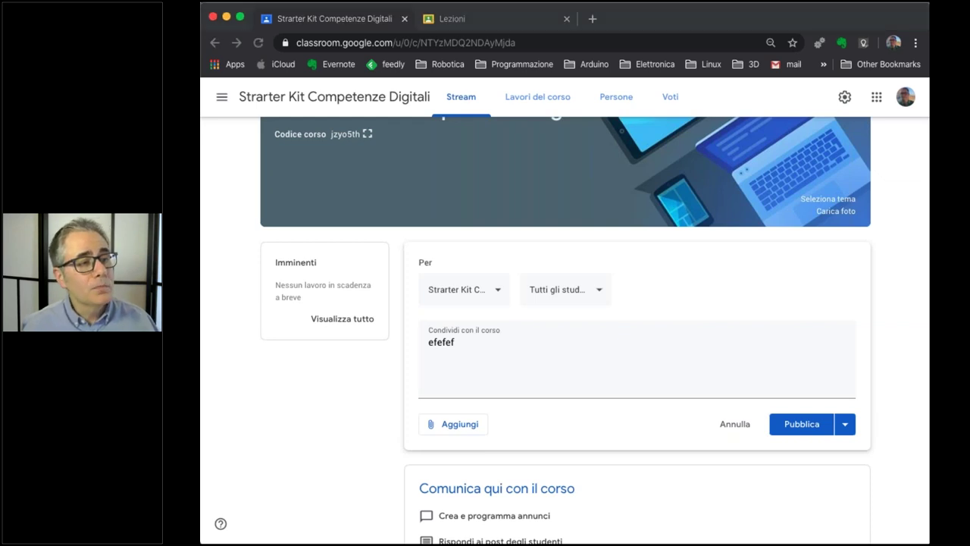
Go to the Corsi list, discarding the unsent 'efefef' stream post.
{"action": "left_click", "coordinate": [312, 401]}
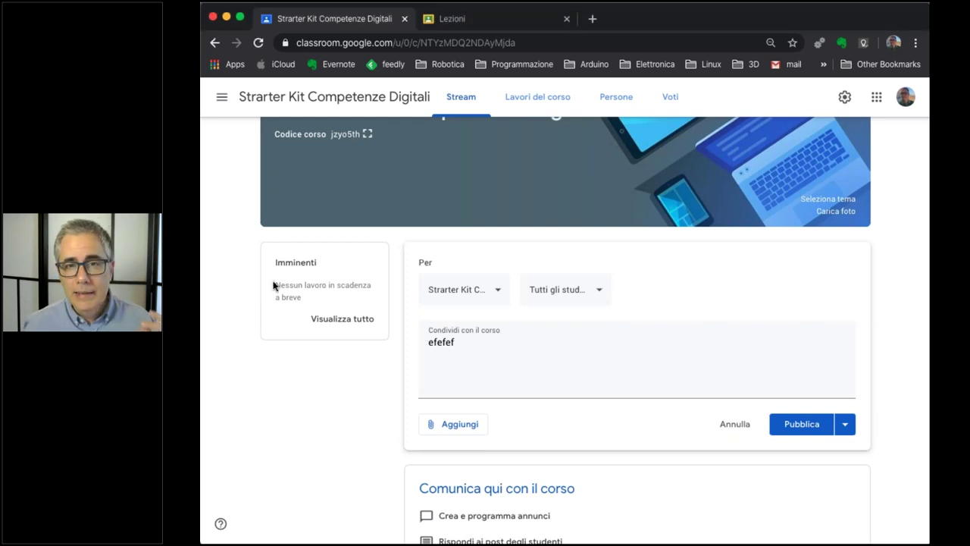
{"action": "left_click", "coordinate": [222, 100]}
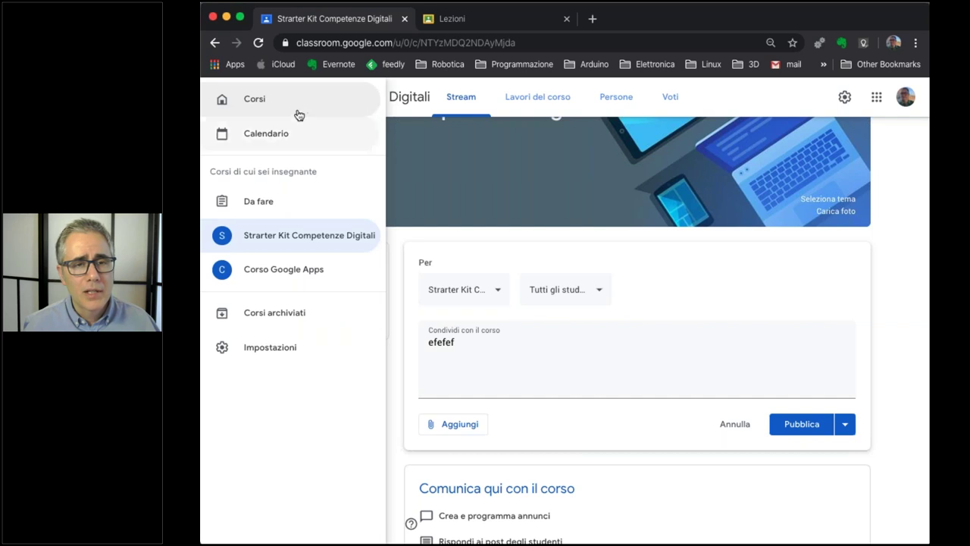
{"action": "left_click", "coordinate": [258, 102]}
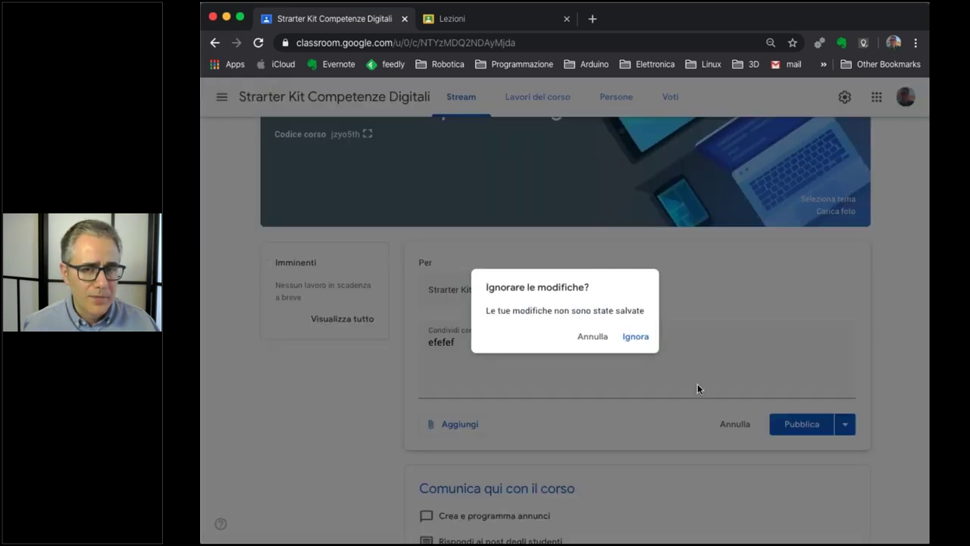
{"action": "left_click", "coordinate": [628, 343]}
{"action": "left_click", "coordinate": [222, 97]}
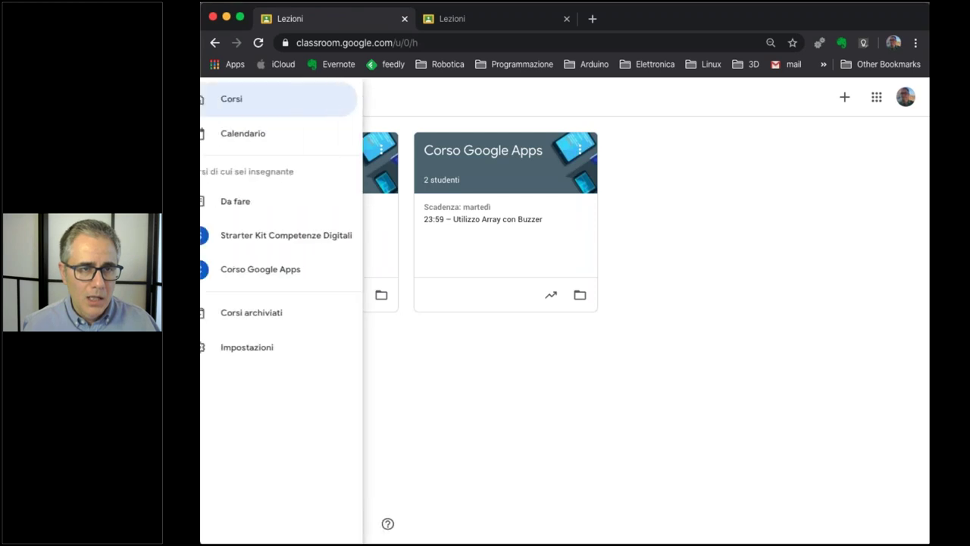
Open the general Classroom Impostazioni page, browse its notifications, and bring up the navigation list.
{"action": "left_click", "coordinate": [263, 351]}
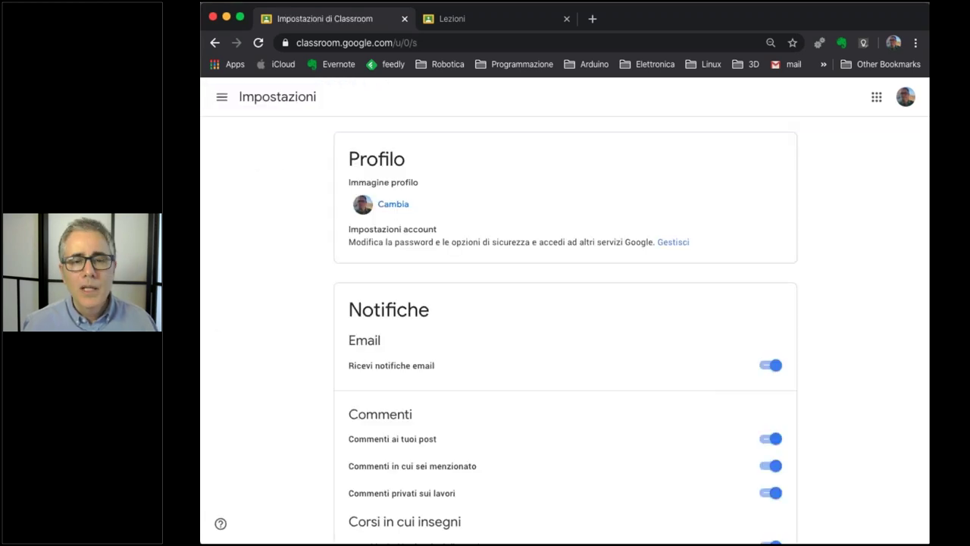
{"action": "scroll", "coordinate": [293, 335], "scroll_direction": "down", "scroll_amount": 3}
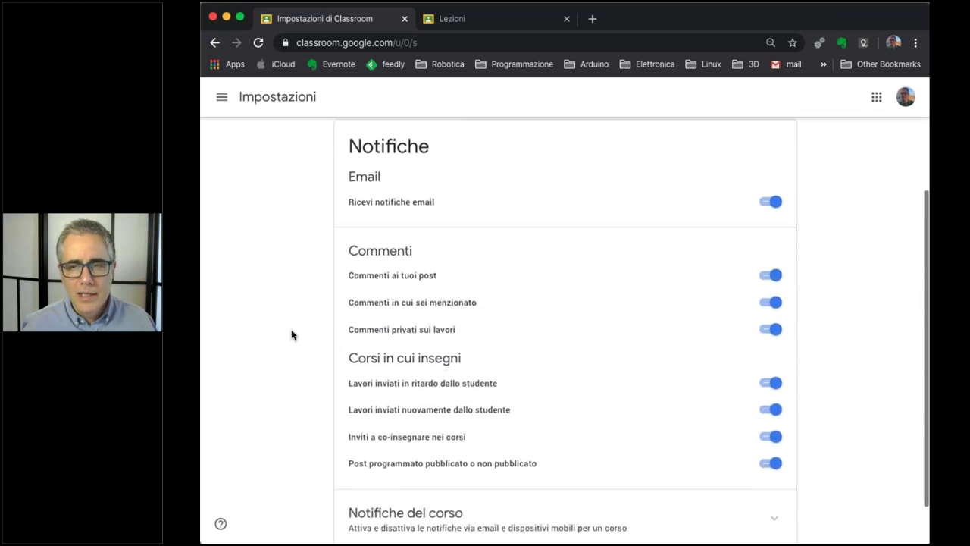
{"action": "scroll", "coordinate": [293, 335], "scroll_direction": "up", "scroll_amount": 3}
{"action": "scroll", "coordinate": [294, 335], "scroll_direction": "down", "scroll_amount": 1}
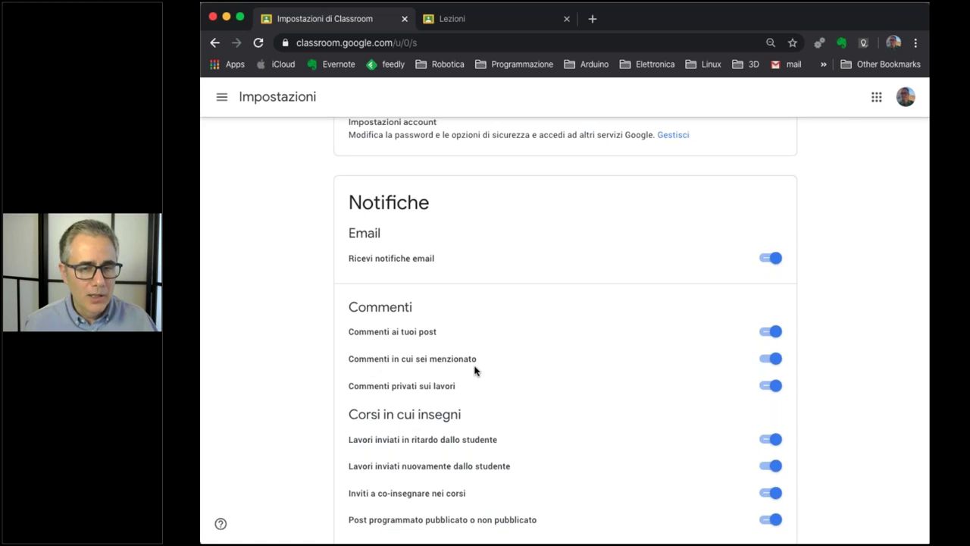
{"action": "scroll", "coordinate": [449, 390], "scroll_direction": "down", "scroll_amount": 3}
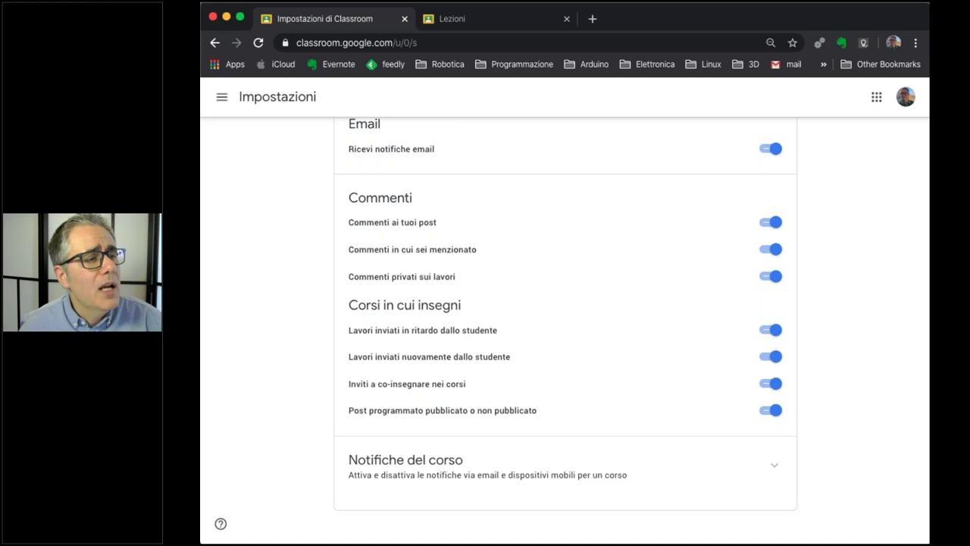
{"action": "key", "text": "super+Tab"}
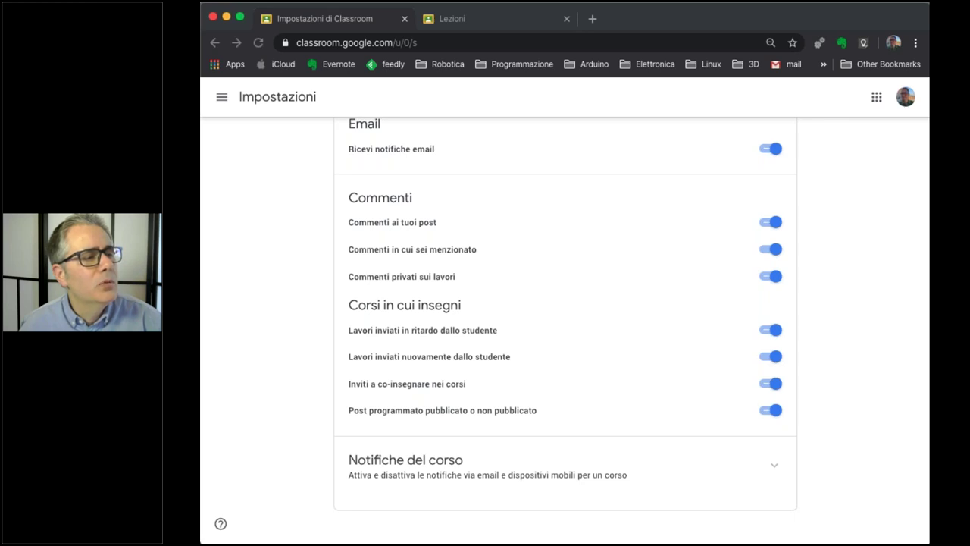
{"action": "left_click", "coordinate": [269, 334]}
{"action": "scroll", "coordinate": [273, 334], "scroll_direction": "up", "scroll_amount": 5}
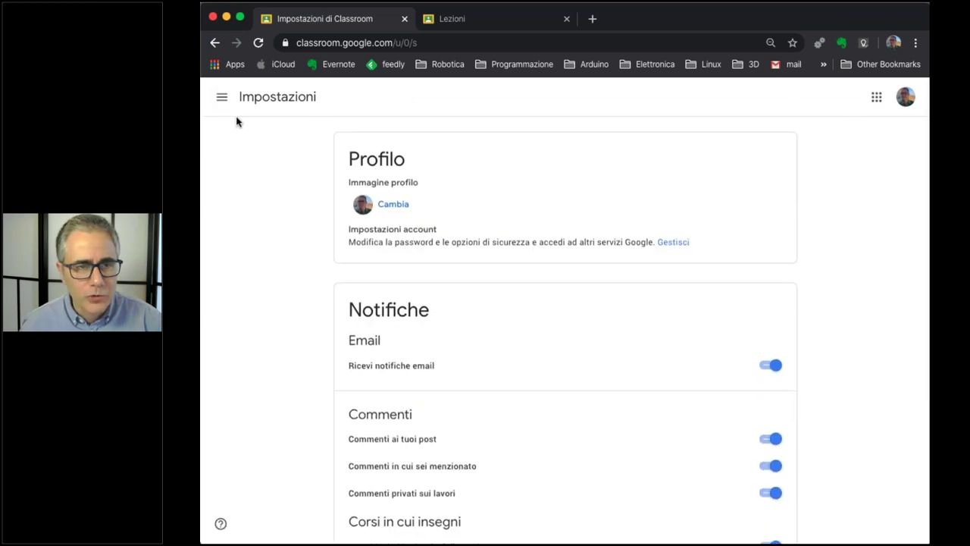
{"action": "left_click", "coordinate": [222, 96]}
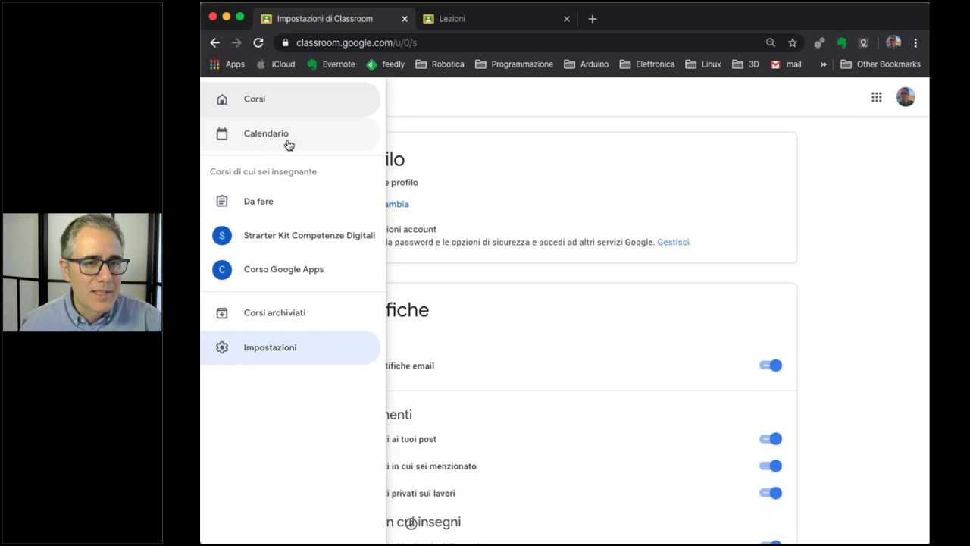
View the Calendario week of 23–29 March 2020, then switch to the Da fare page.
{"action": "left_click", "coordinate": [271, 140]}
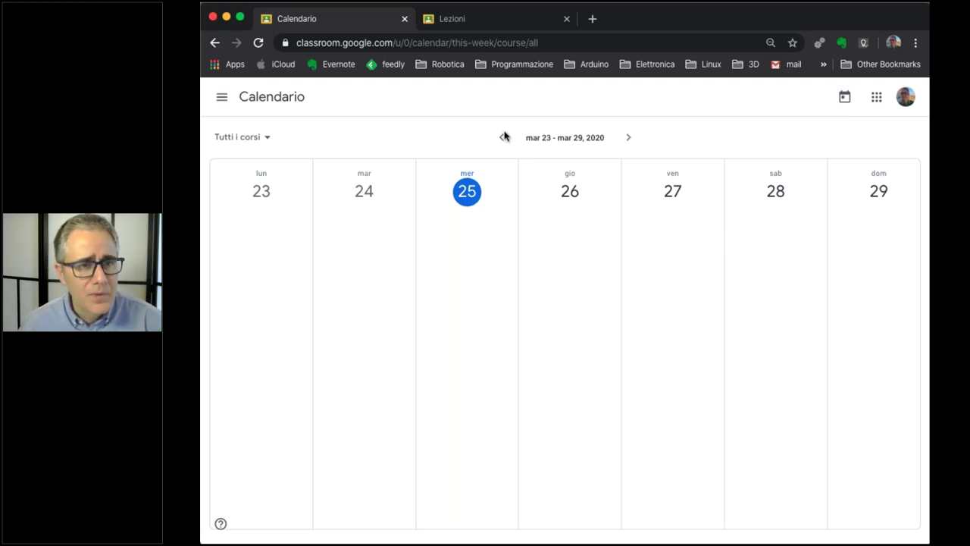
{"action": "left_click", "coordinate": [222, 97]}
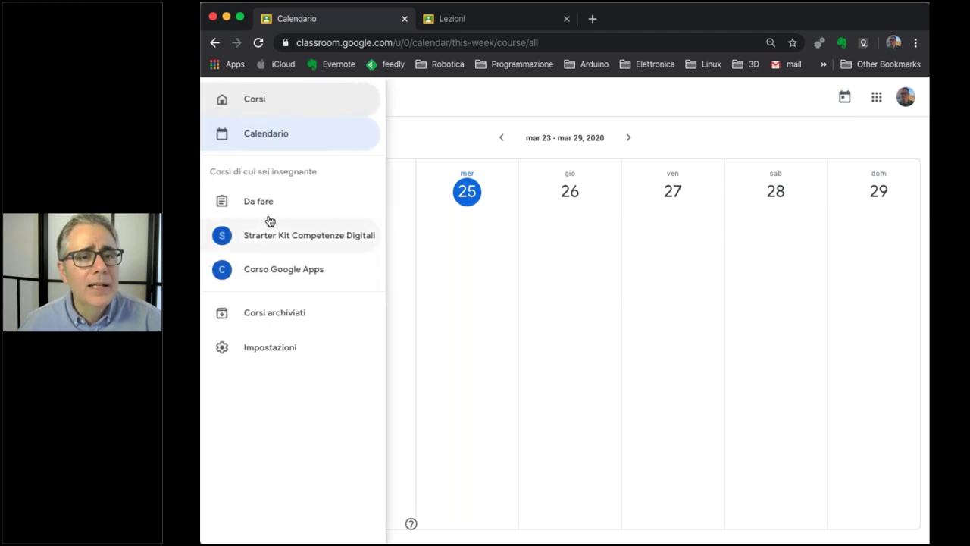
{"action": "left_click", "coordinate": [262, 201]}
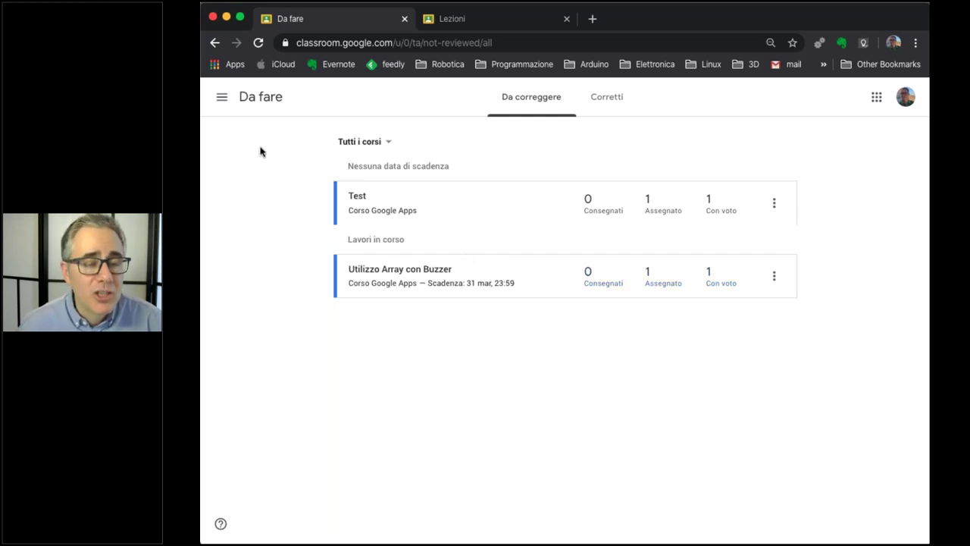
Return to the Corsi page showing both course cards.
{"action": "left_click", "coordinate": [222, 97]}
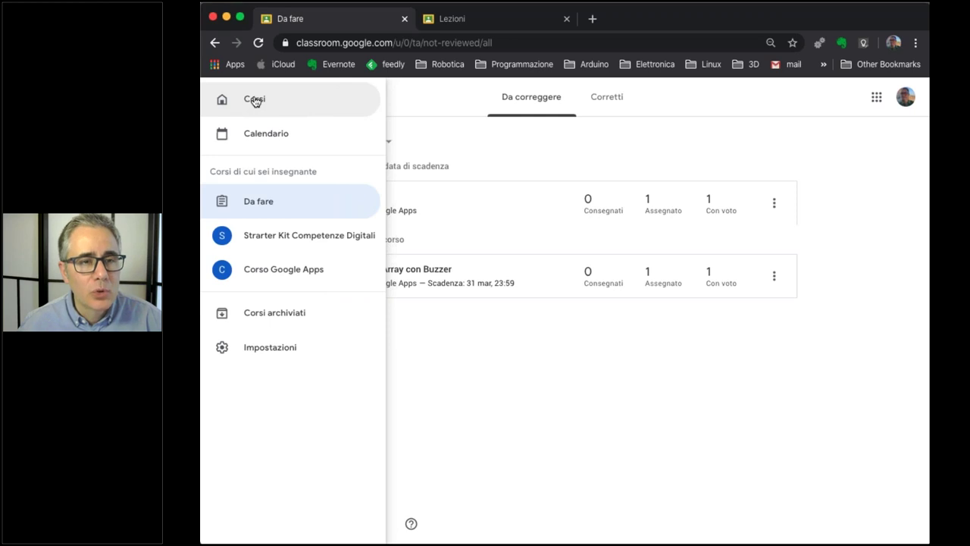
{"action": "left_click", "coordinate": [255, 99]}
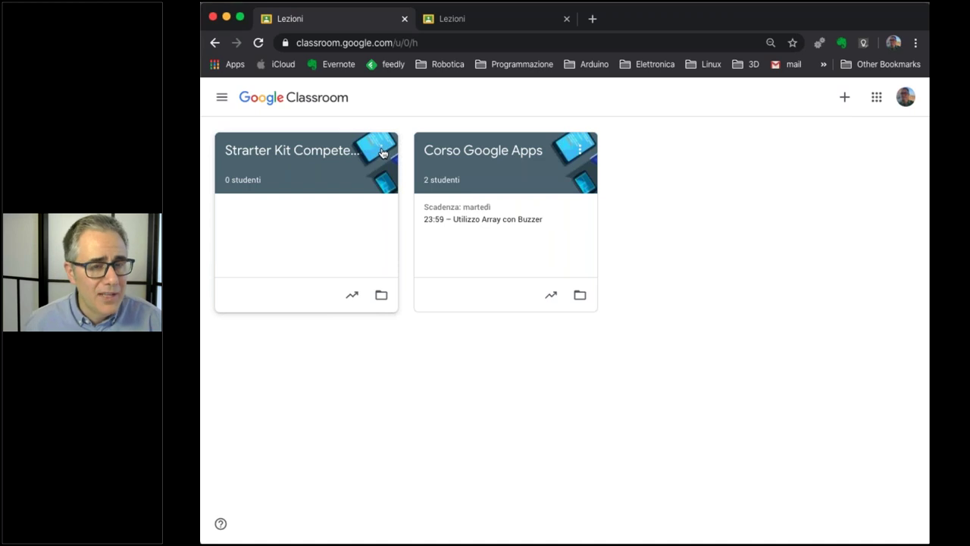
Dismiss the Strarter Kit card's options and enter the Strarter Kit Competenze Digitali course.
{"action": "left_click", "coordinate": [382, 152]}
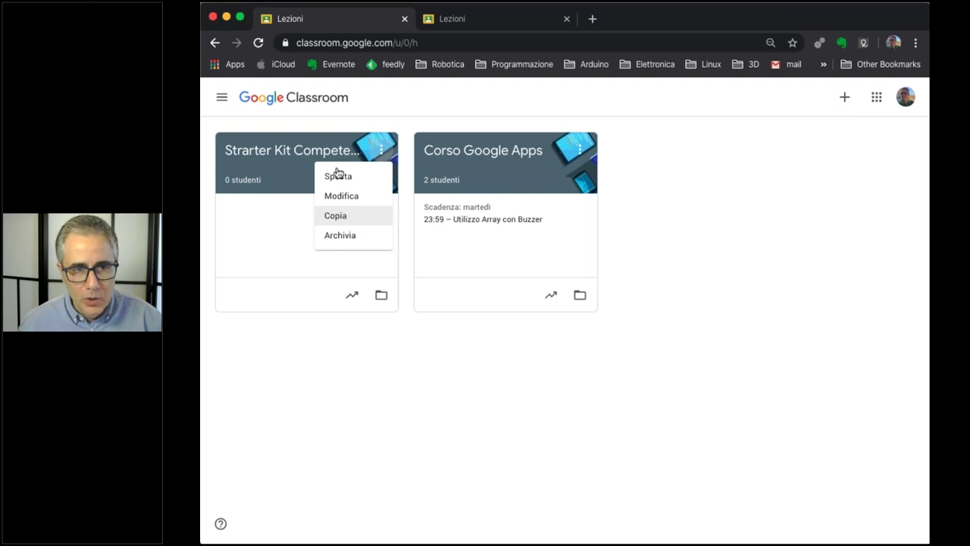
{"action": "left_click", "coordinate": [656, 134]}
{"action": "left_click", "coordinate": [314, 154]}
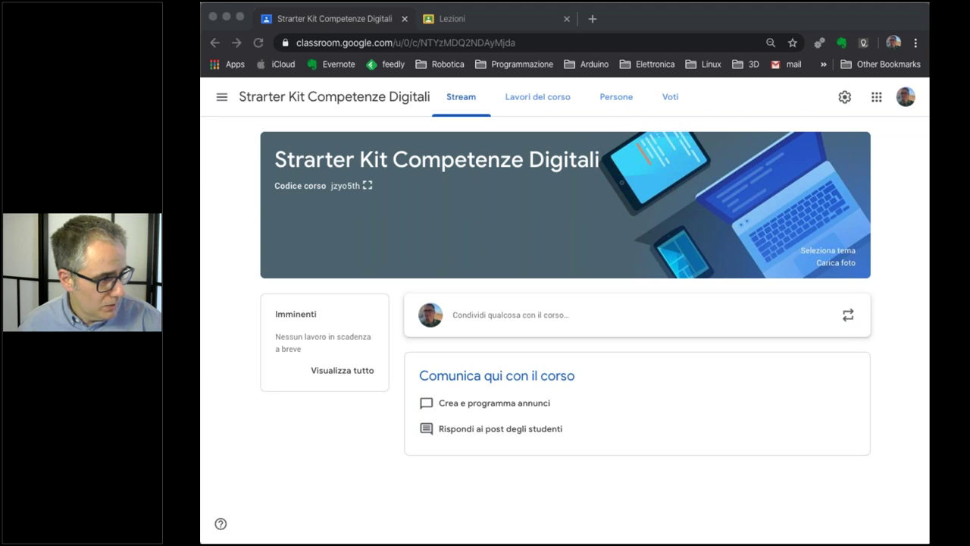
Go to the course's Persone list and start an Invita insegnanti invitation.
{"action": "left_click", "coordinate": [842, 304]}
{"action": "left_click", "coordinate": [618, 98]}
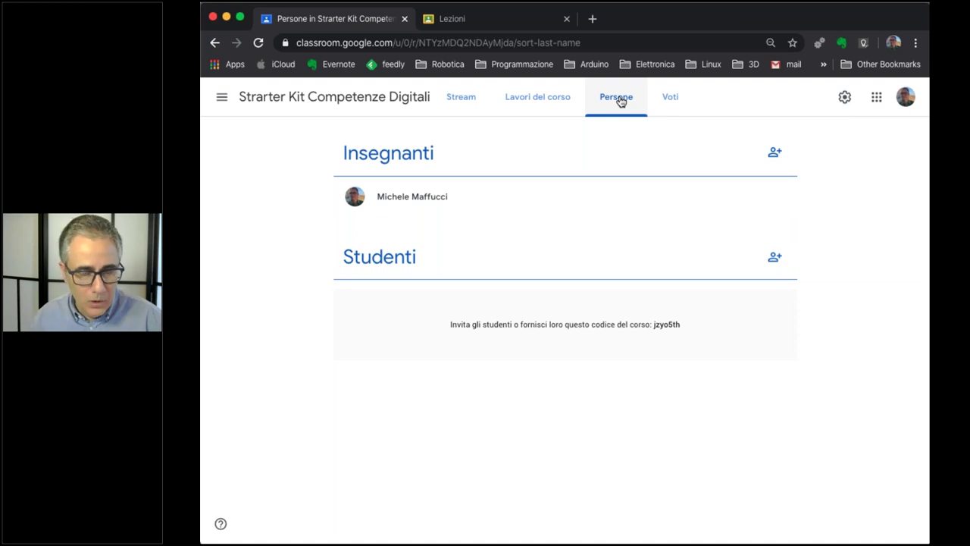
{"action": "left_click", "coordinate": [620, 101]}
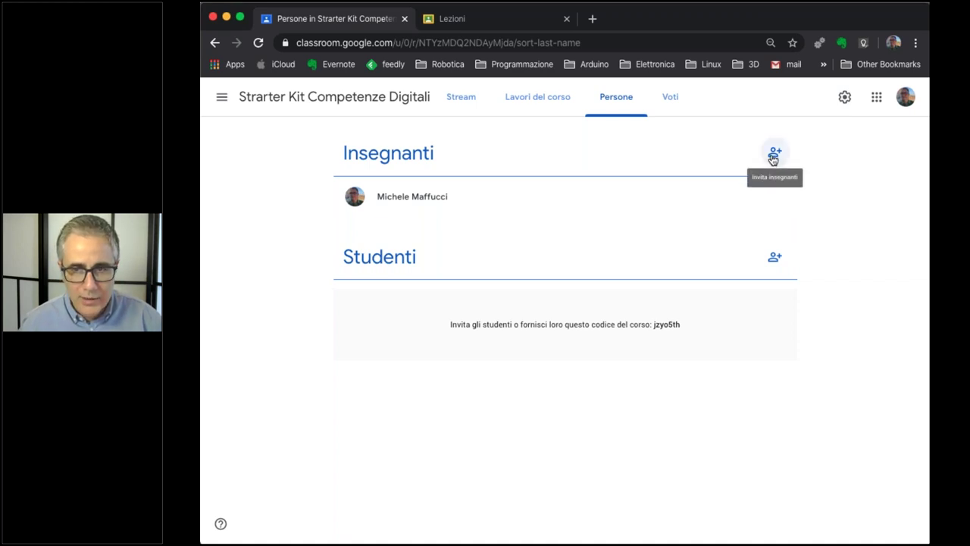
{"action": "left_click", "coordinate": [774, 154]}
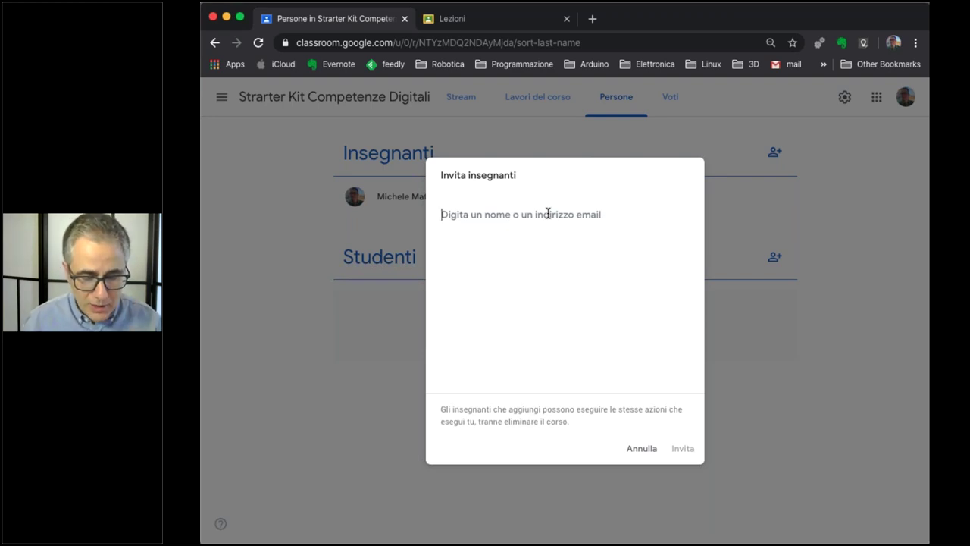
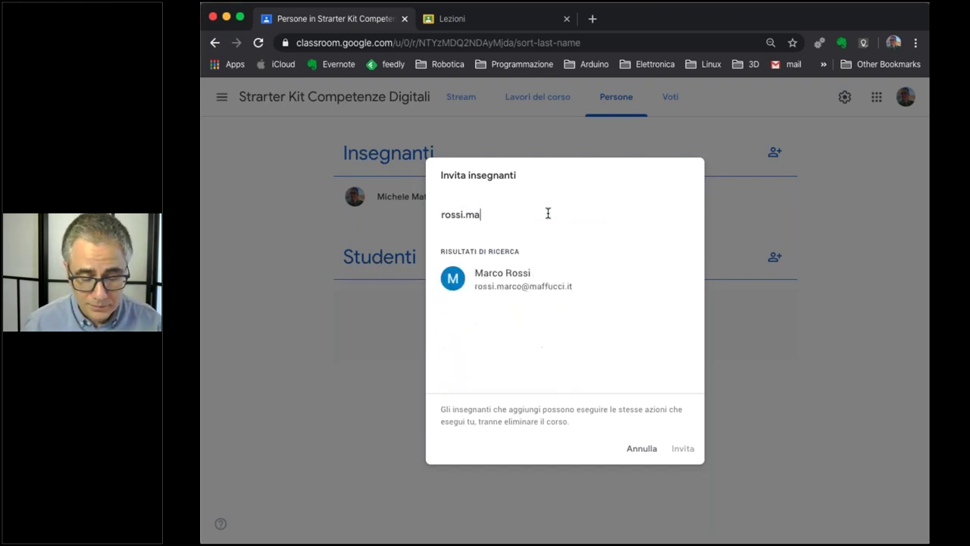
Invite the colleague as co-teacher by their email address, then switch browser windows.
{"action": "left_click", "coordinate": [500, 280]}
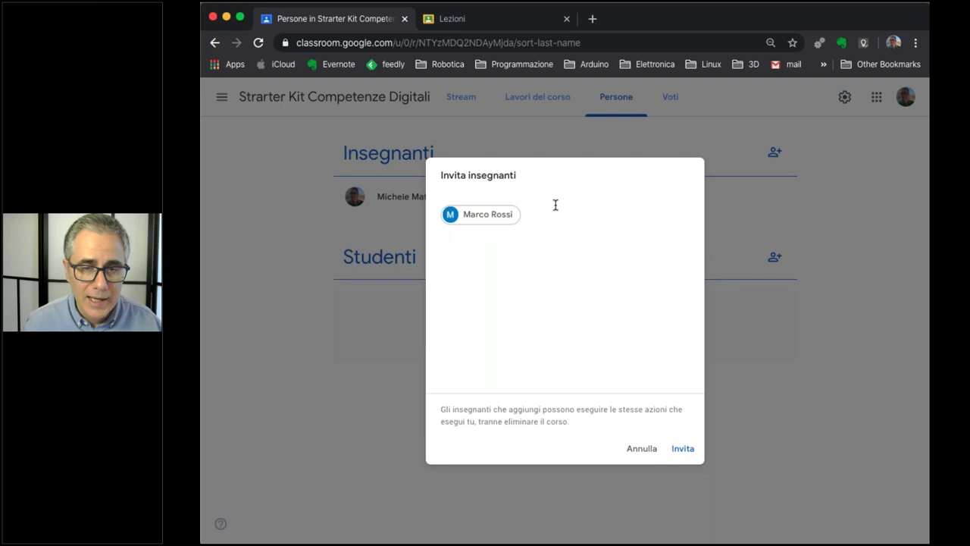
{"action": "left_click", "coordinate": [682, 450]}
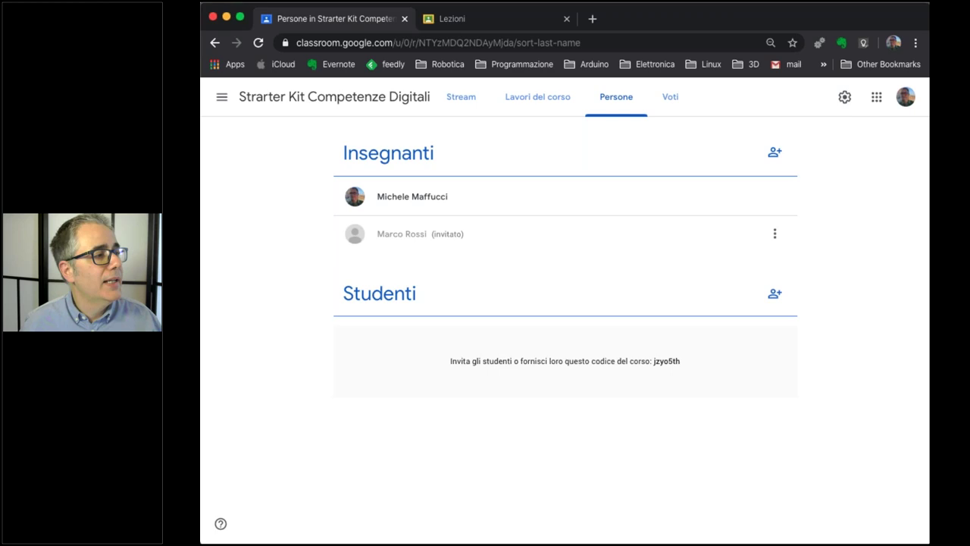
{"action": "key", "text": "super+Tab"}
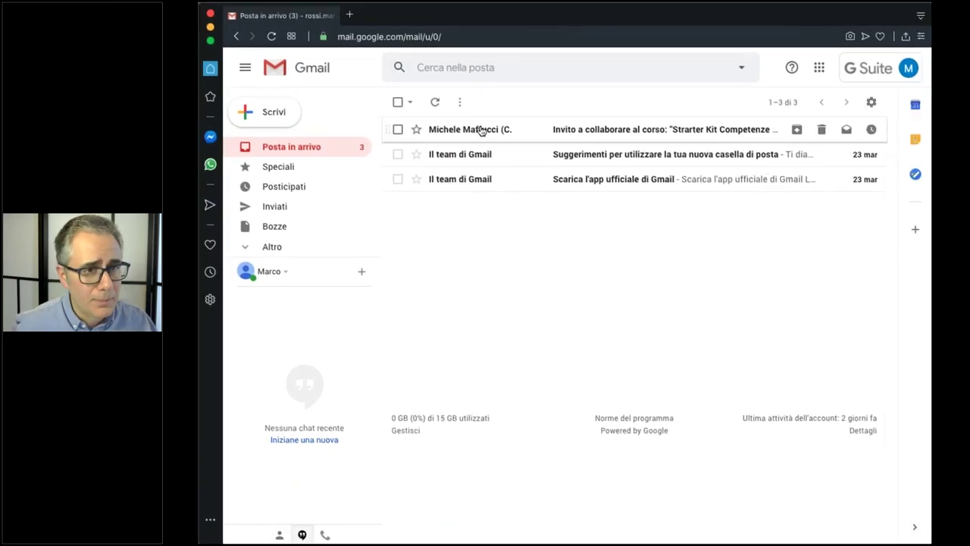
Open the Classroom email inviting the colleague to co-teach Strarter Kit Competenze Digitali.
{"action": "mouse_move", "coordinate": [479, 136]}
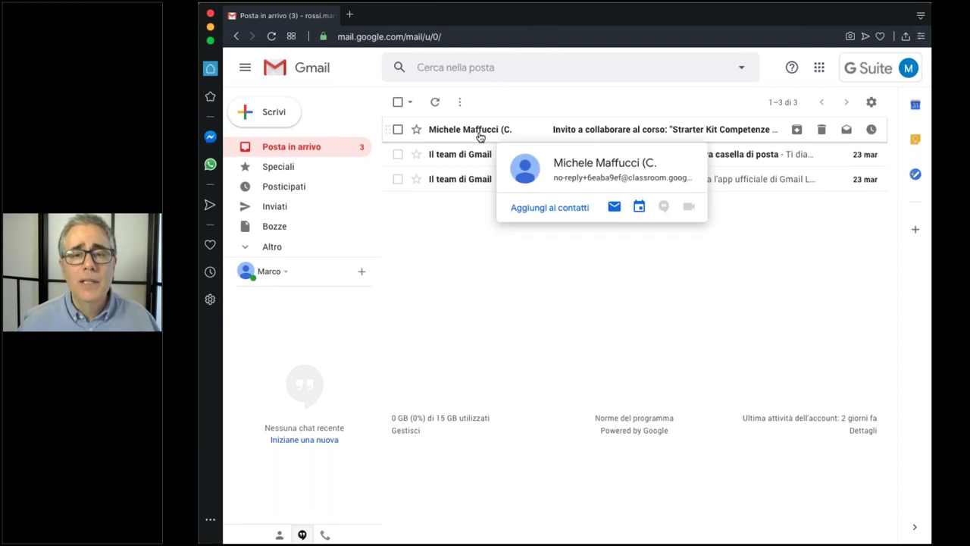
{"action": "left_click", "coordinate": [480, 136]}
{"action": "scroll", "coordinate": [432, 296], "scroll_direction": "down", "scroll_amount": 3}
{"action": "scroll", "coordinate": [432, 297], "scroll_direction": "down", "scroll_amount": 1}
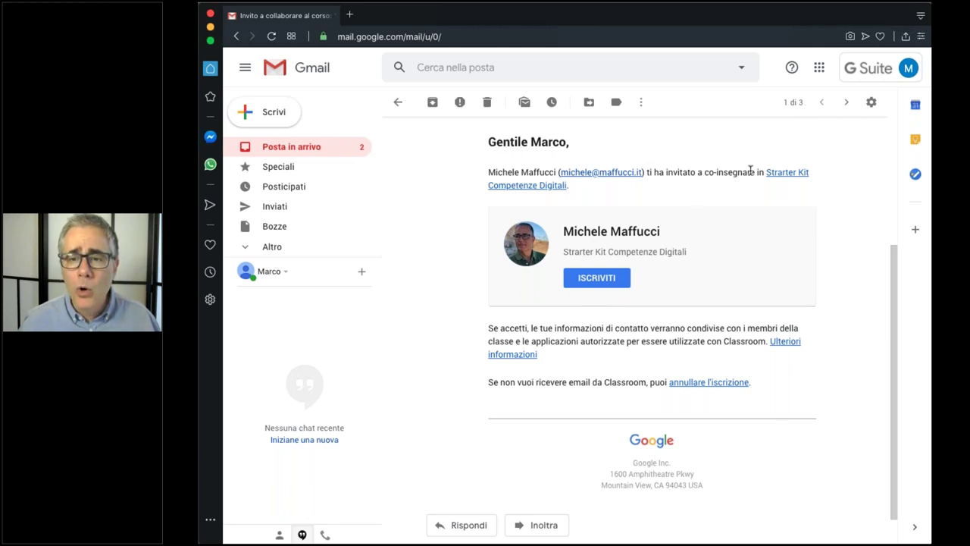
Highlight the 'co-insegnare' wording, then accept the co-teaching invitation with ISCRIVITI.
{"action": "left_click_drag", "start_coordinate": [755, 171], "coordinate": [696, 172]}
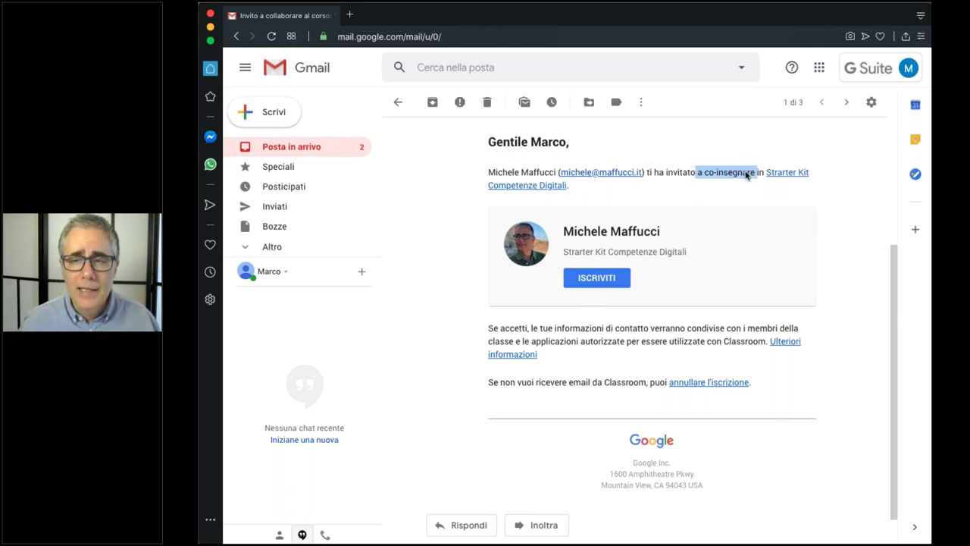
{"action": "left_click", "coordinate": [686, 201]}
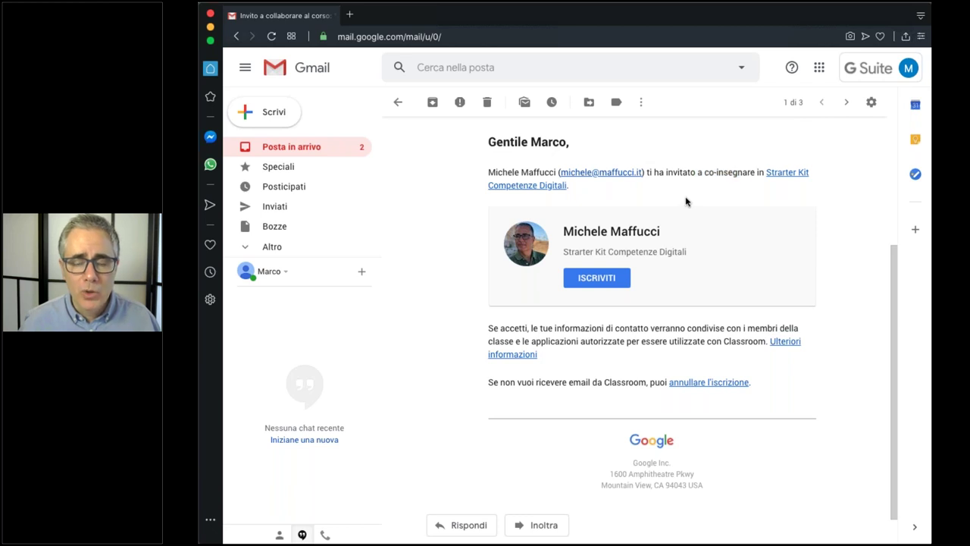
{"action": "left_click_drag", "start_coordinate": [704, 172], "coordinate": [751, 170]}
{"action": "left_click", "coordinate": [694, 194]}
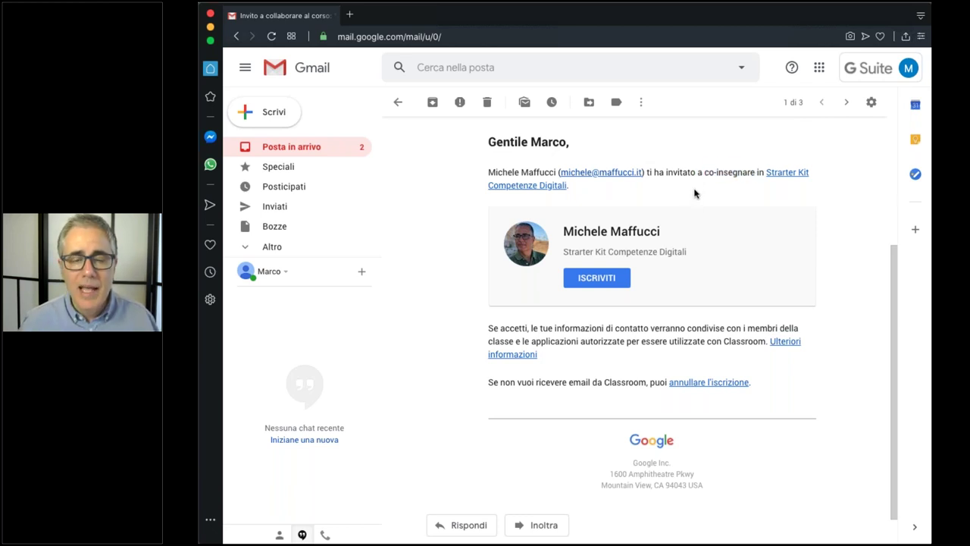
{"action": "left_click", "coordinate": [597, 278]}
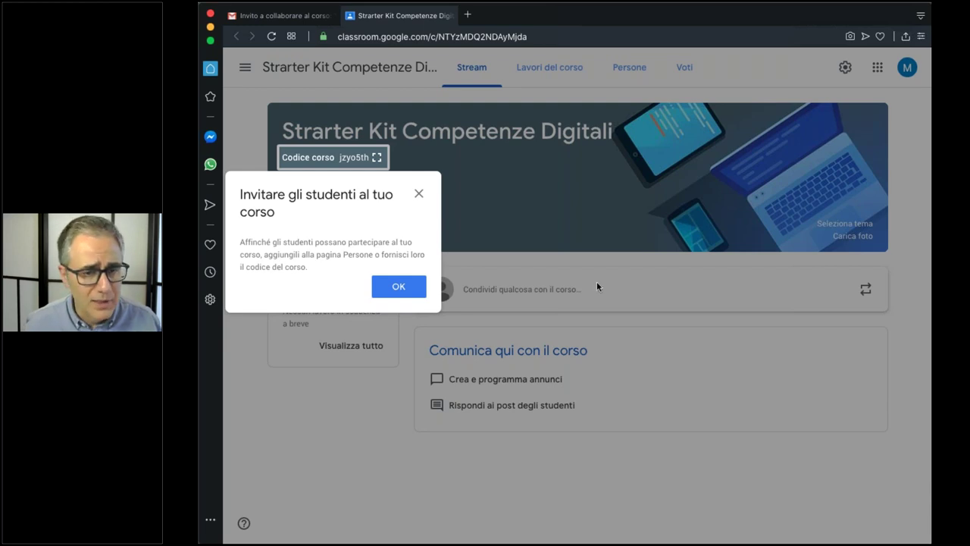
Dismiss the invite-students tip, go to the Persone list and look at the owner's options.
{"action": "left_click", "coordinate": [397, 289]}
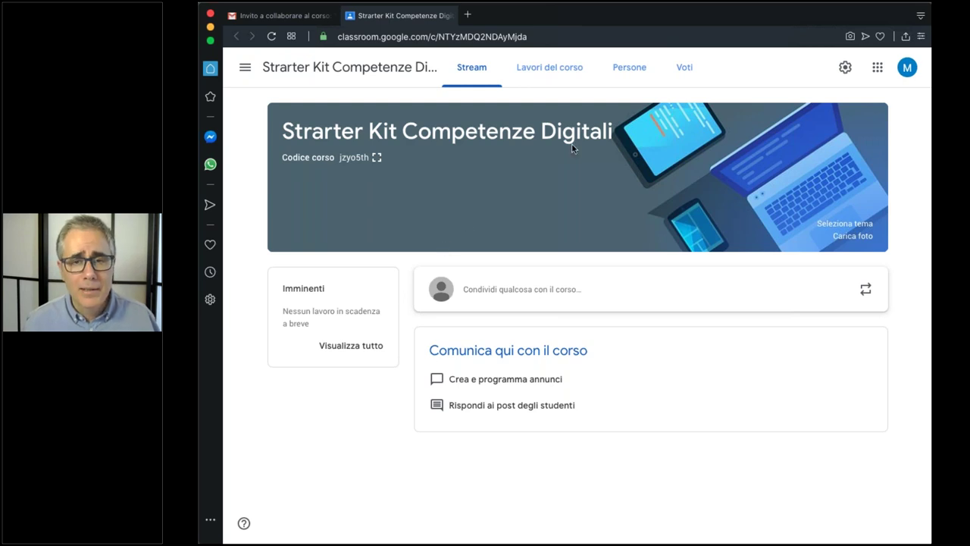
{"action": "left_click", "coordinate": [626, 74]}
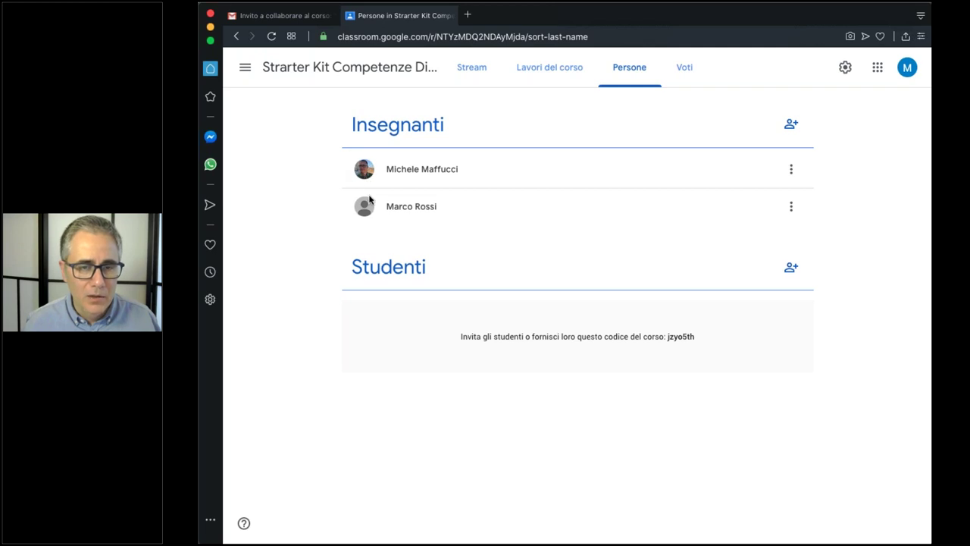
{"action": "left_click", "coordinate": [790, 169]}
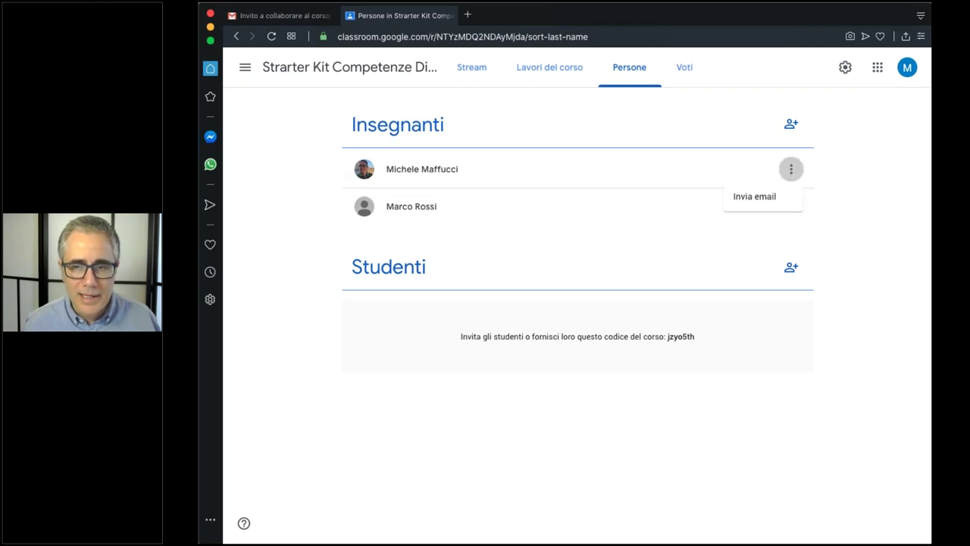
{"action": "left_click", "coordinate": [822, 168]}
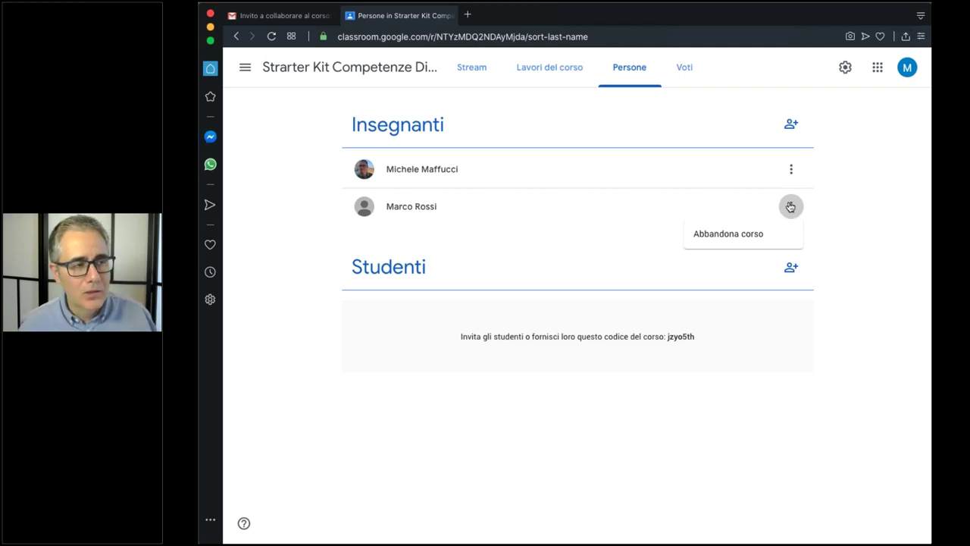
Check the co-teacher's options, then open and cancel an empty Invita studenti dialog.
{"action": "left_click", "coordinate": [617, 206]}
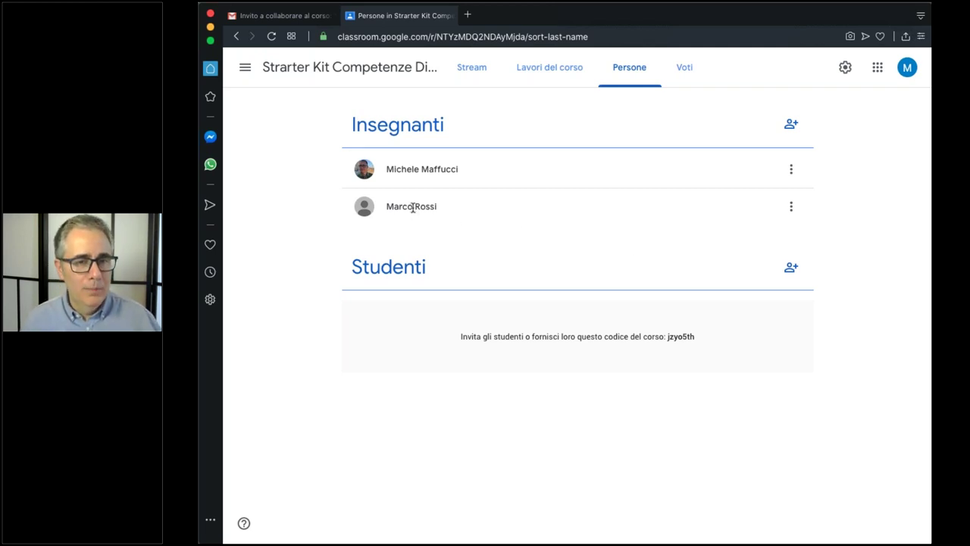
{"action": "left_click", "coordinate": [790, 206]}
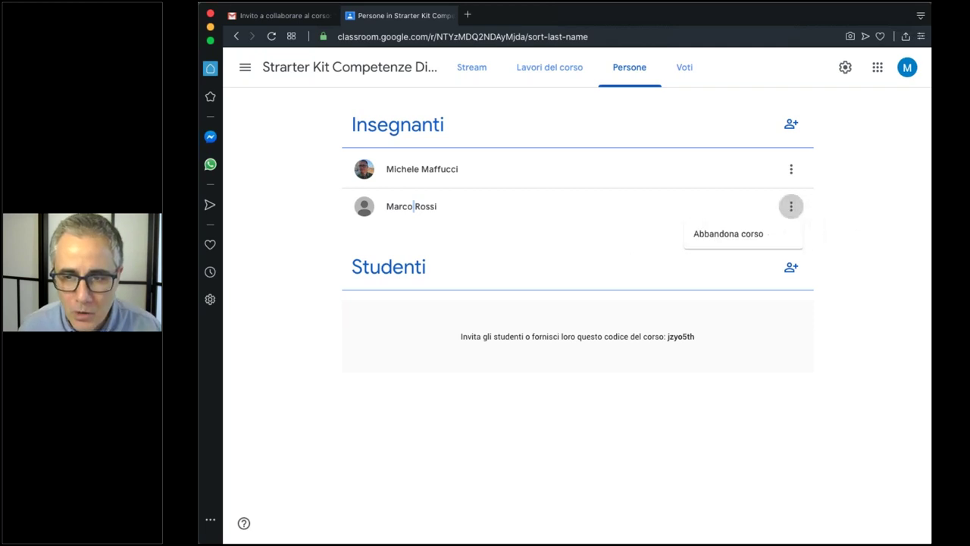
{"action": "left_click", "coordinate": [823, 169]}
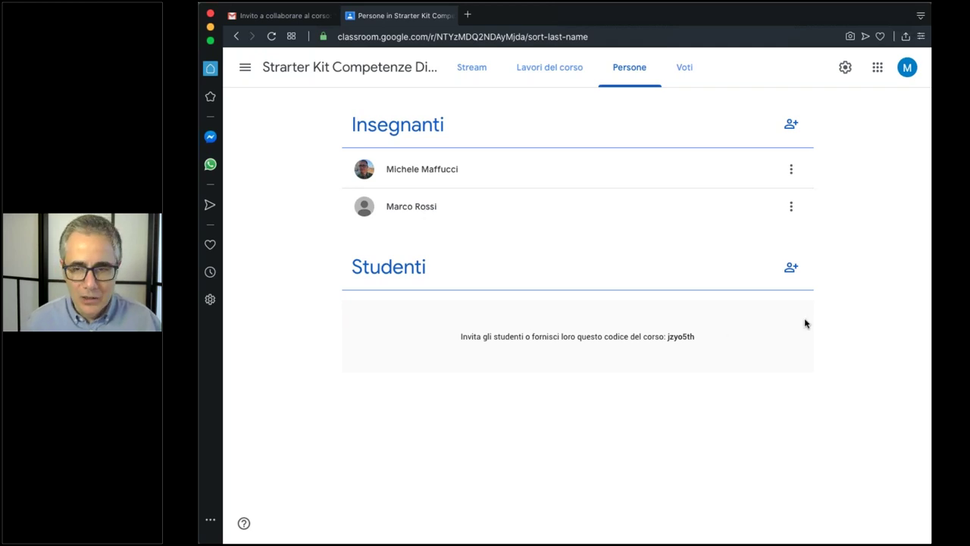
{"action": "left_click", "coordinate": [788, 270]}
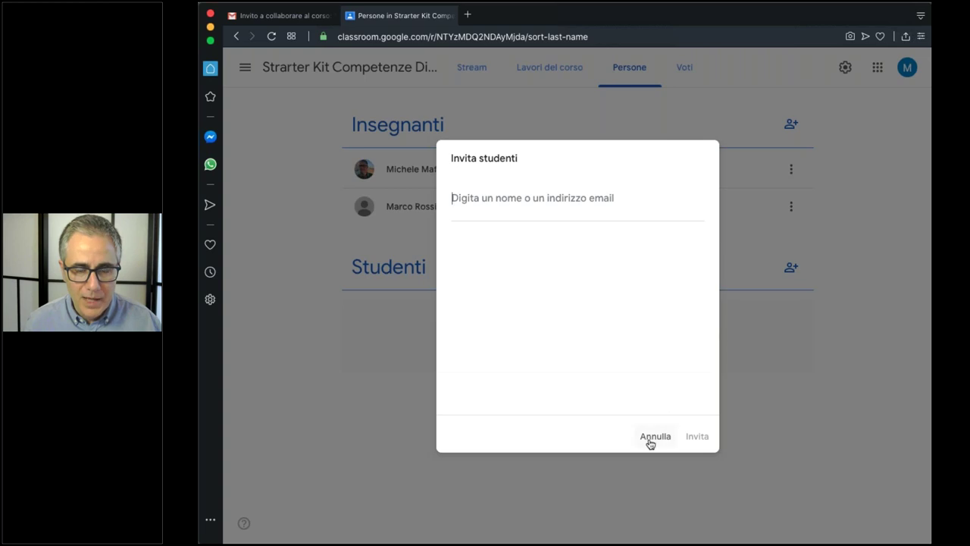
{"action": "left_click", "coordinate": [657, 439]}
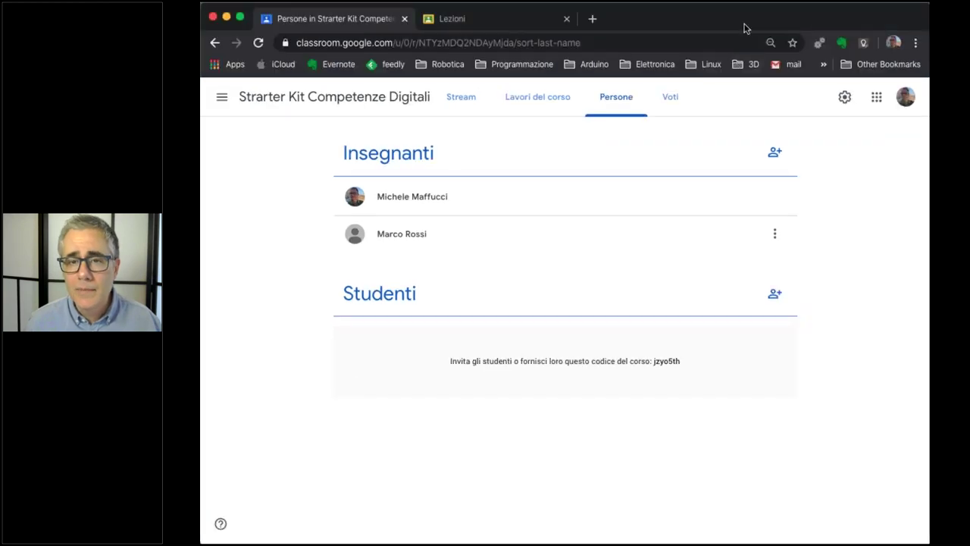
Search each student's address, add both as recipients and send the two invitations.
{"action": "left_click", "coordinate": [774, 295]}
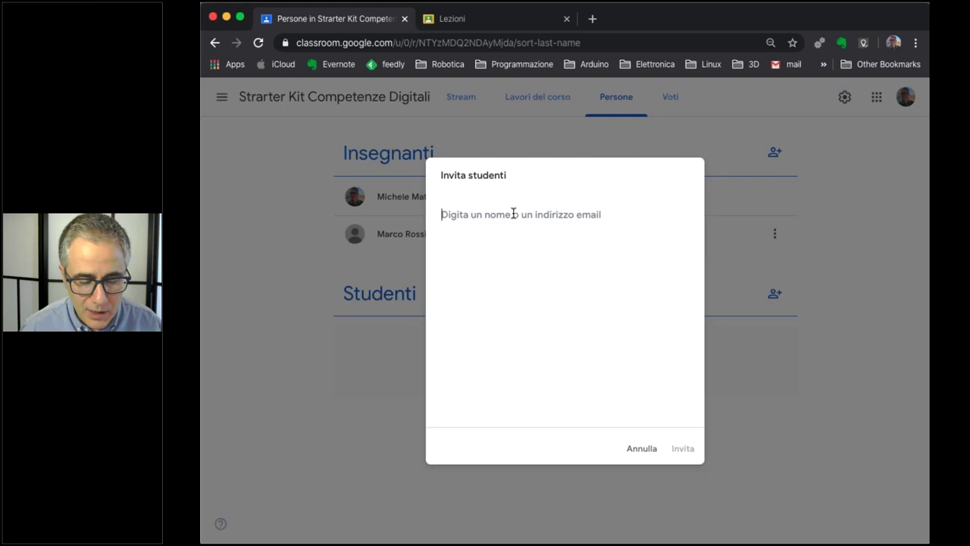
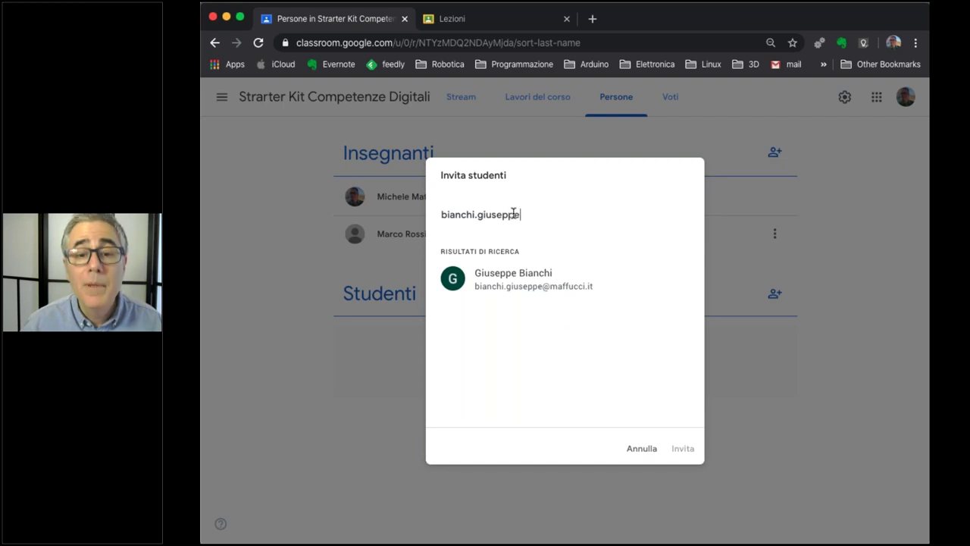
{"action": "left_click", "coordinate": [504, 278]}
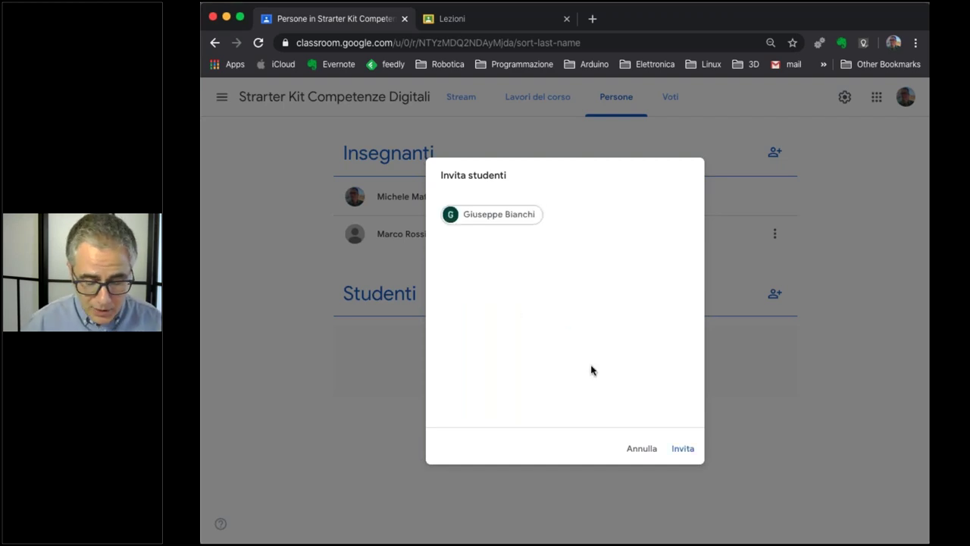
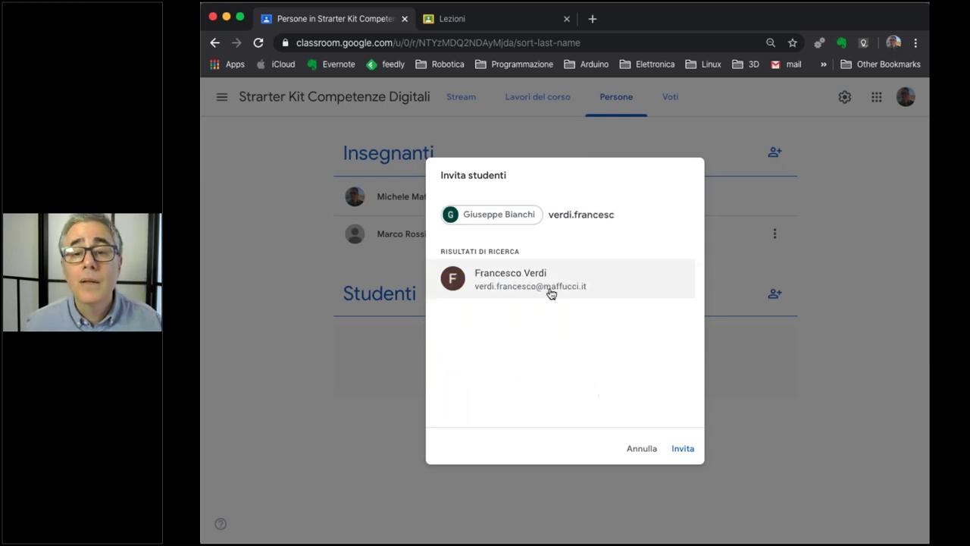
{"action": "left_click", "coordinate": [549, 287]}
{"action": "left_click", "coordinate": [682, 449]}
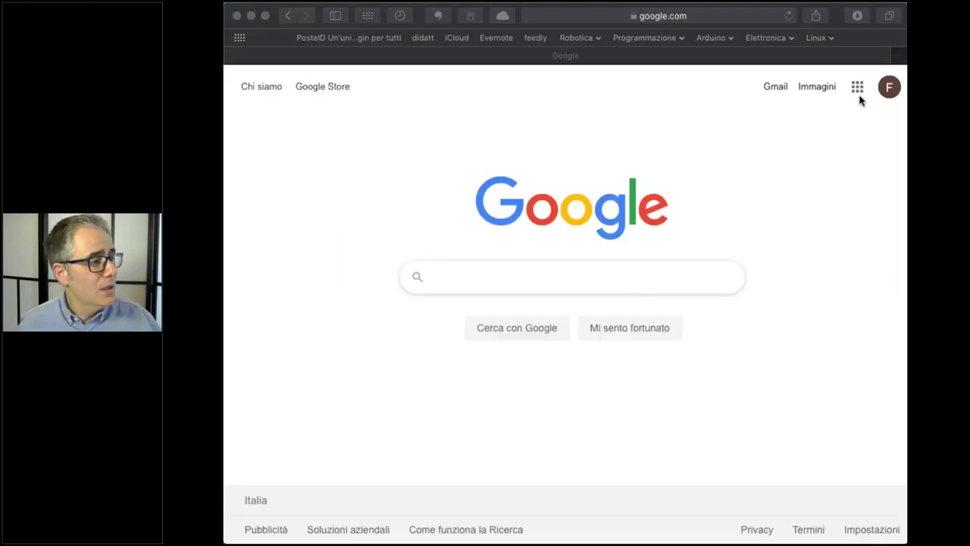
In the first student's Safari window, open Gmail and the Invito al corso email.
{"action": "left_click", "coordinate": [857, 87]}
{"action": "left_click", "coordinate": [857, 86]}
{"action": "left_click", "coordinate": [775, 88]}
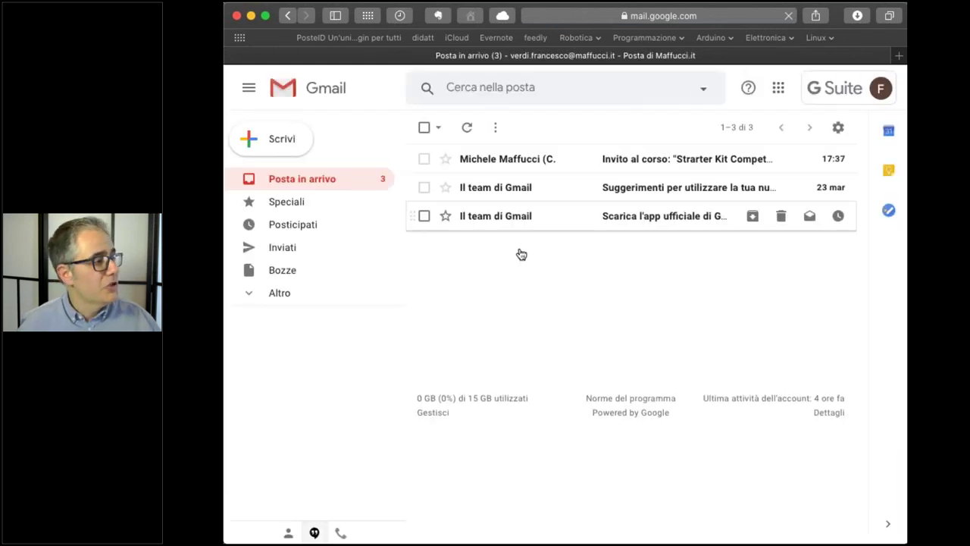
{"action": "left_click", "coordinate": [518, 166]}
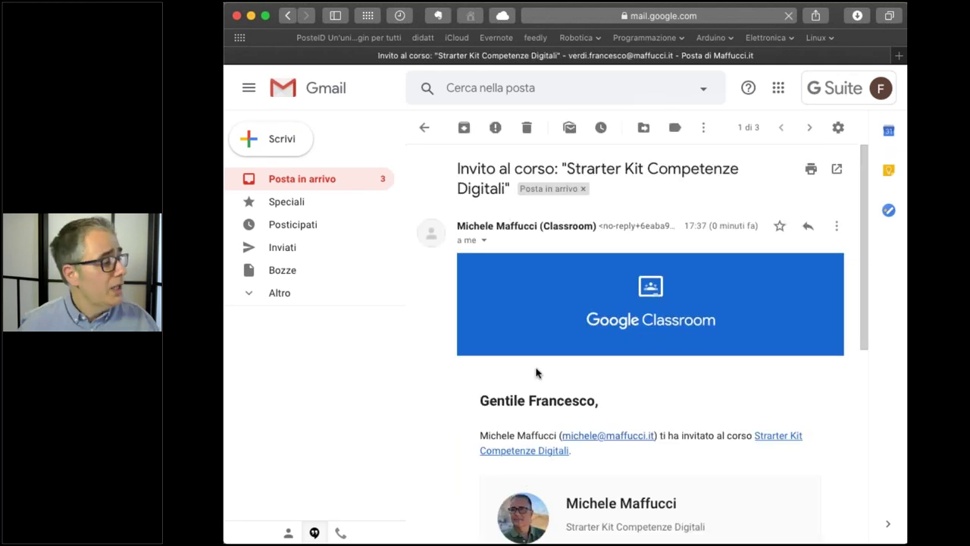
{"action": "scroll", "coordinate": [533, 348], "scroll_direction": "down", "scroll_amount": 5}
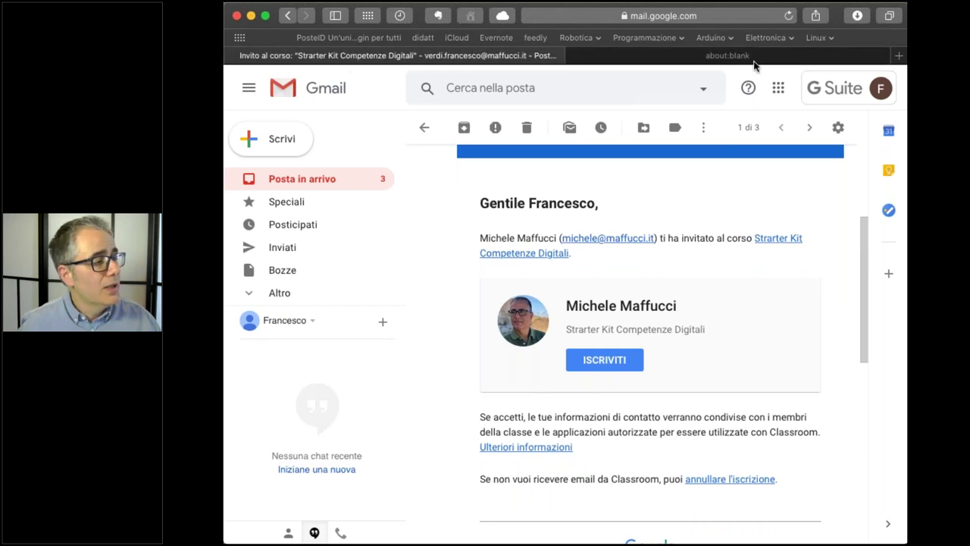
Join with ISCRIVITI, dismiss the post and progress tips, and view the Persone tab.
{"action": "left_click", "coordinate": [594, 367]}
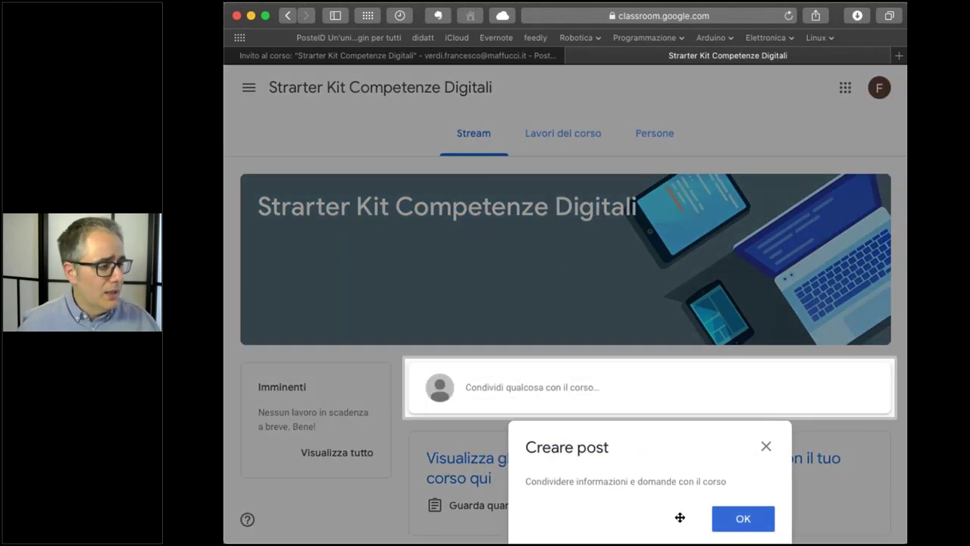
{"action": "left_click", "coordinate": [743, 519]}
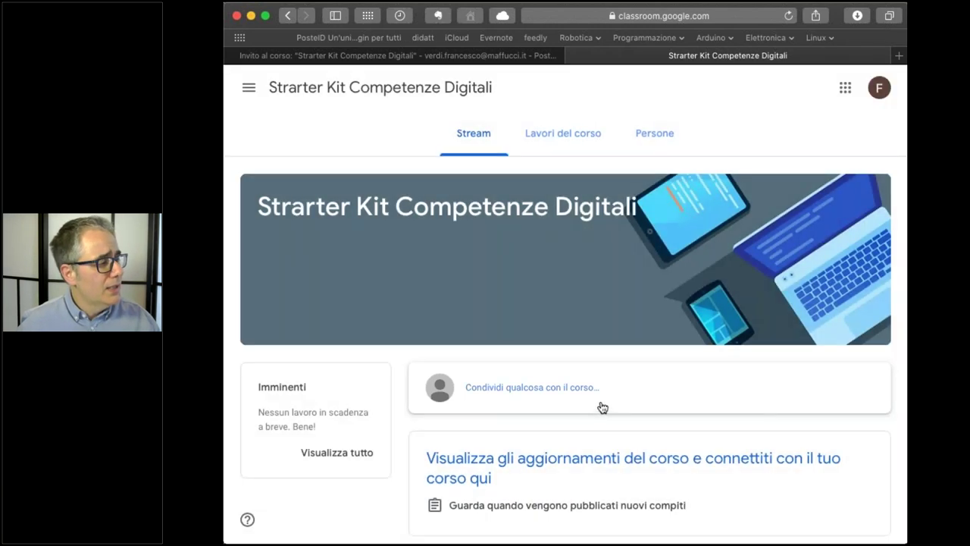
{"action": "left_click", "coordinate": [556, 137]}
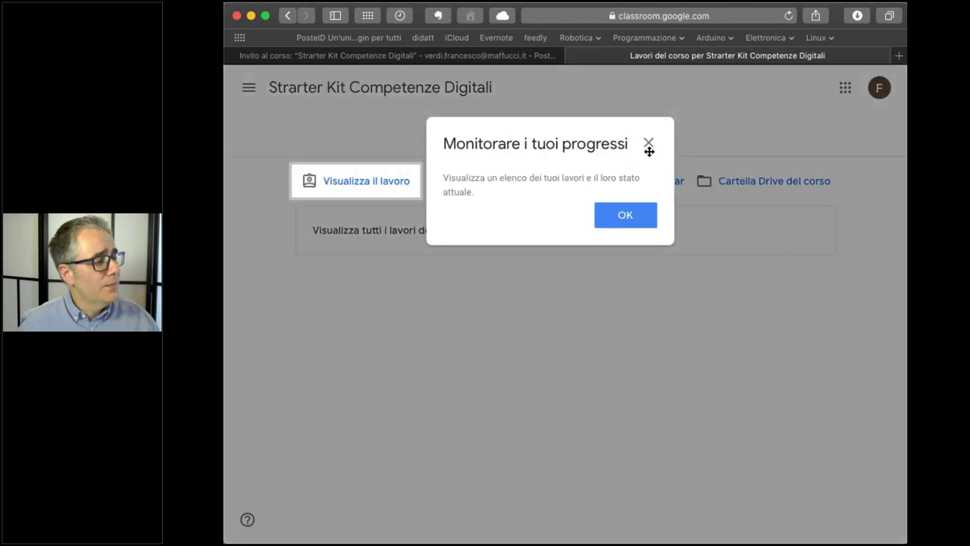
{"action": "left_click", "coordinate": [648, 143]}
{"action": "left_click", "coordinate": [655, 138]}
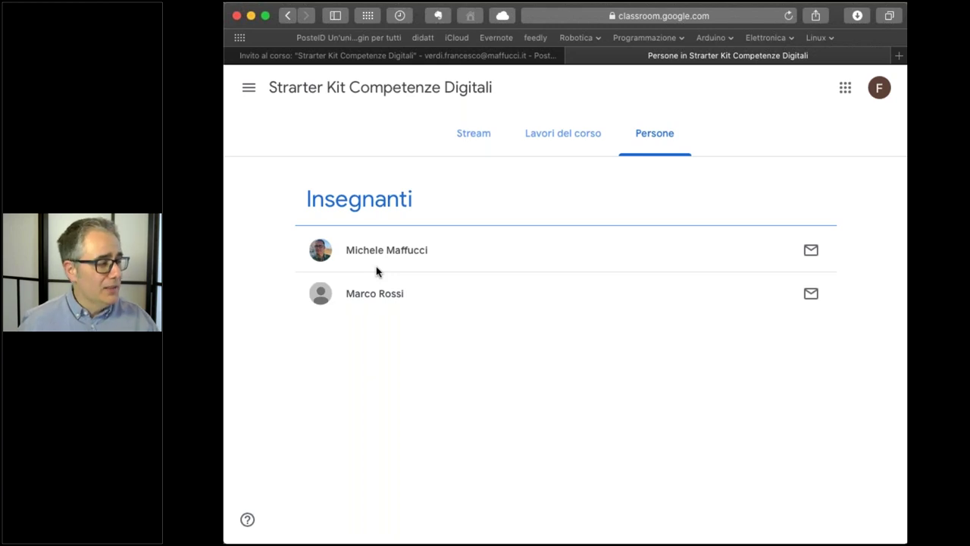
Start an email to the teacher from the Persone page, then close the draft unsent.
{"action": "left_click", "coordinate": [810, 252]}
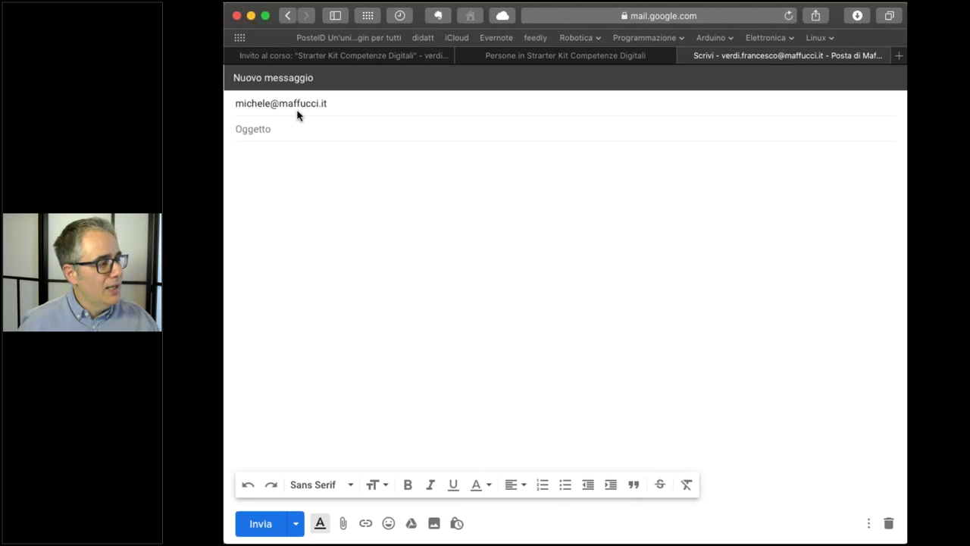
{"action": "left_click", "coordinate": [307, 272]}
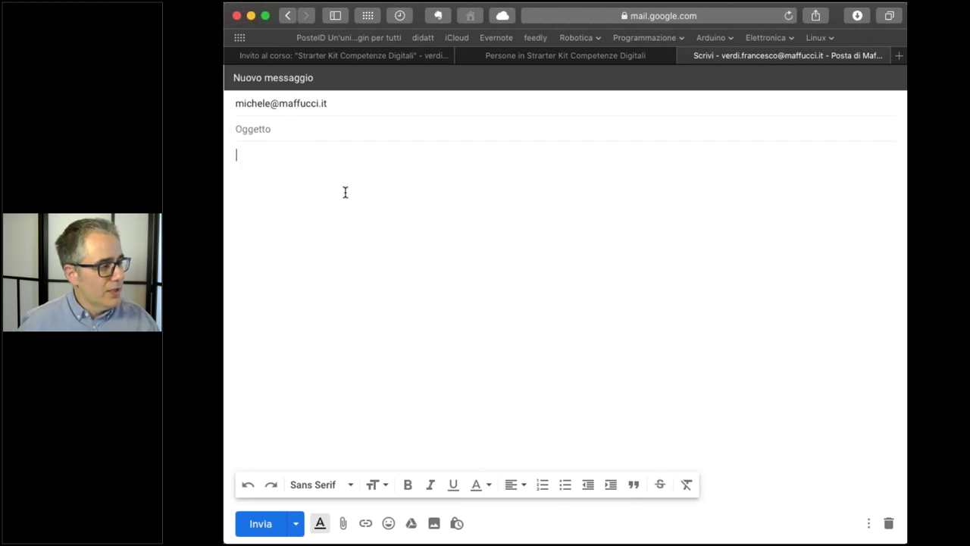
{"action": "left_click", "coordinate": [685, 56]}
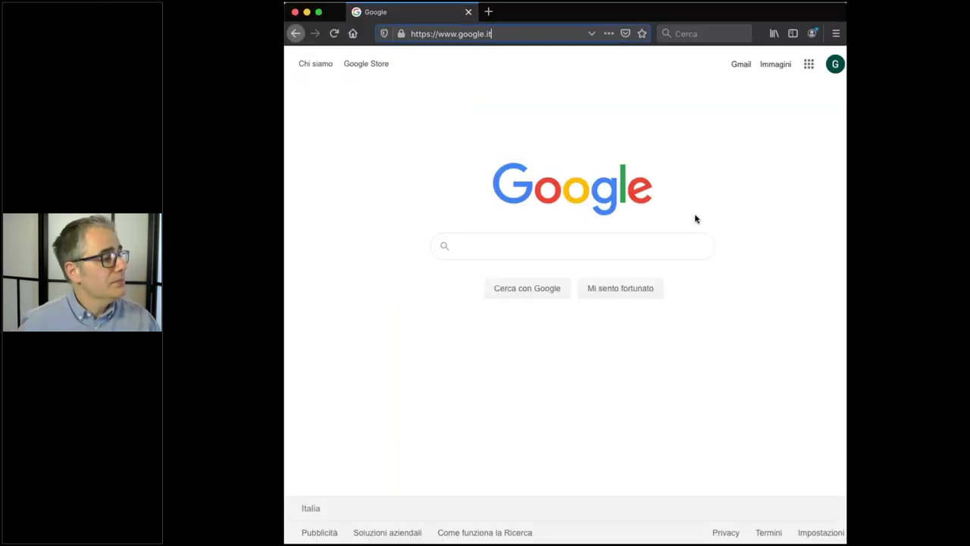
In Firefox, open Gmail and accept the Invito al corso invitation with ISCRIVITI.
{"action": "left_click", "coordinate": [808, 64]}
{"action": "left_click", "coordinate": [739, 65]}
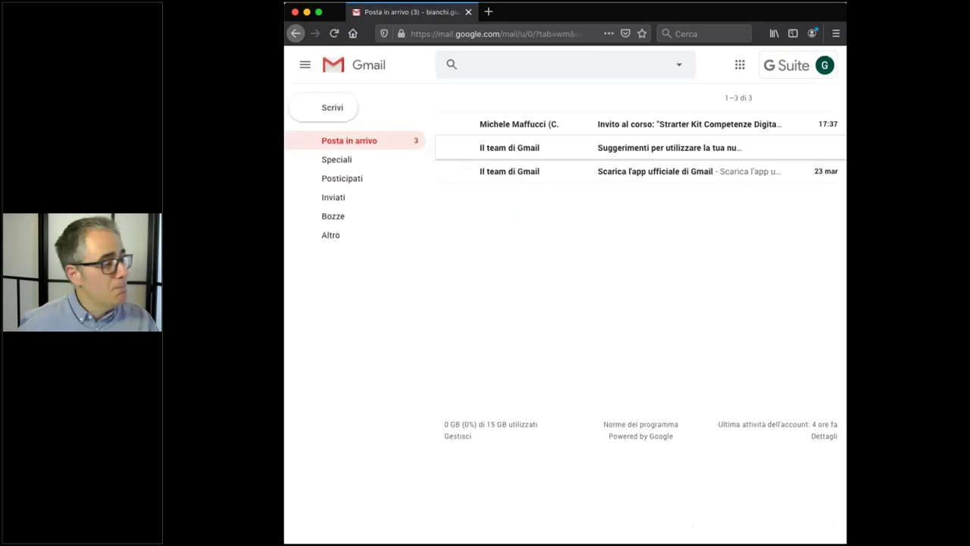
{"action": "left_click", "coordinate": [535, 127]}
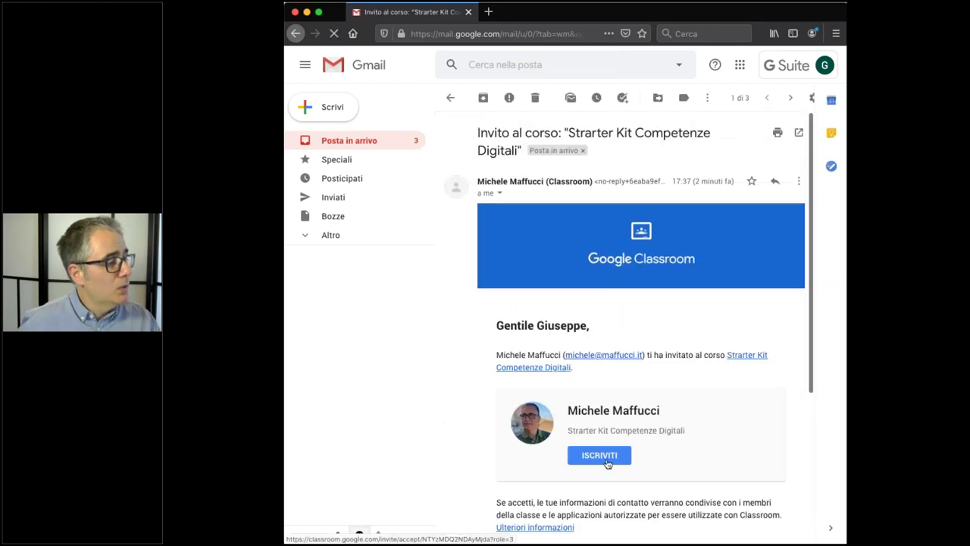
{"action": "left_click", "coordinate": [599, 455]}
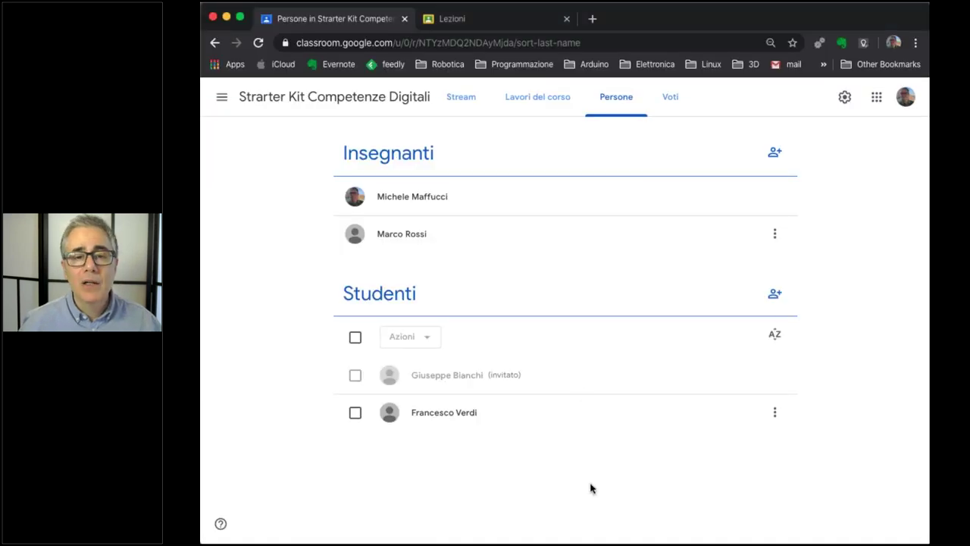
Reload the Persone page with Cmd+R and inspect a student's options and the Azioni menu.
{"action": "key", "text": "super+r"}
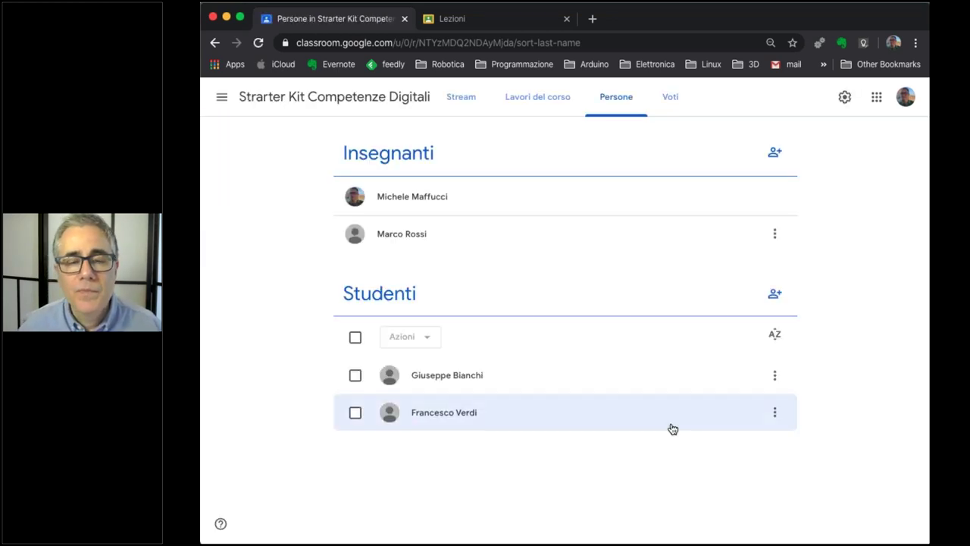
{"action": "left_click", "coordinate": [777, 376]}
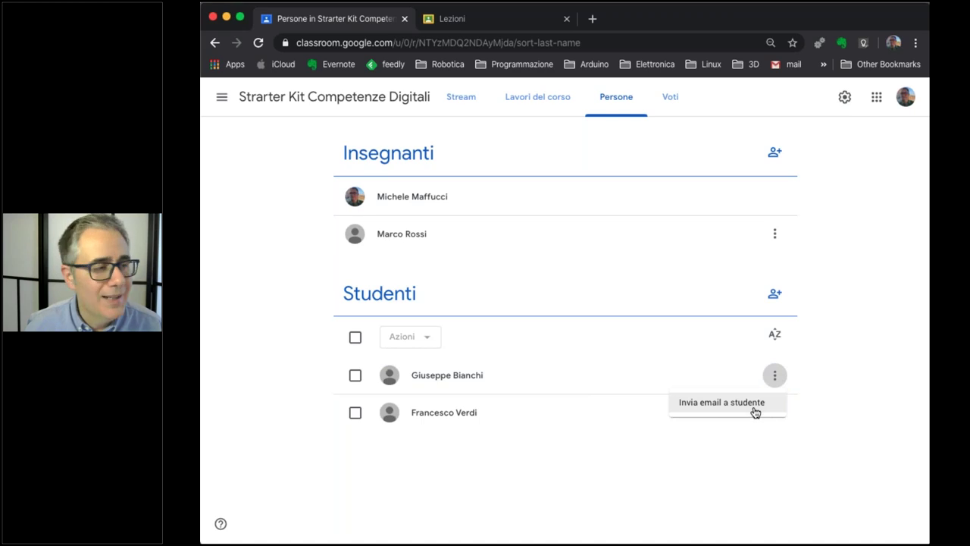
{"action": "left_click", "coordinate": [771, 390]}
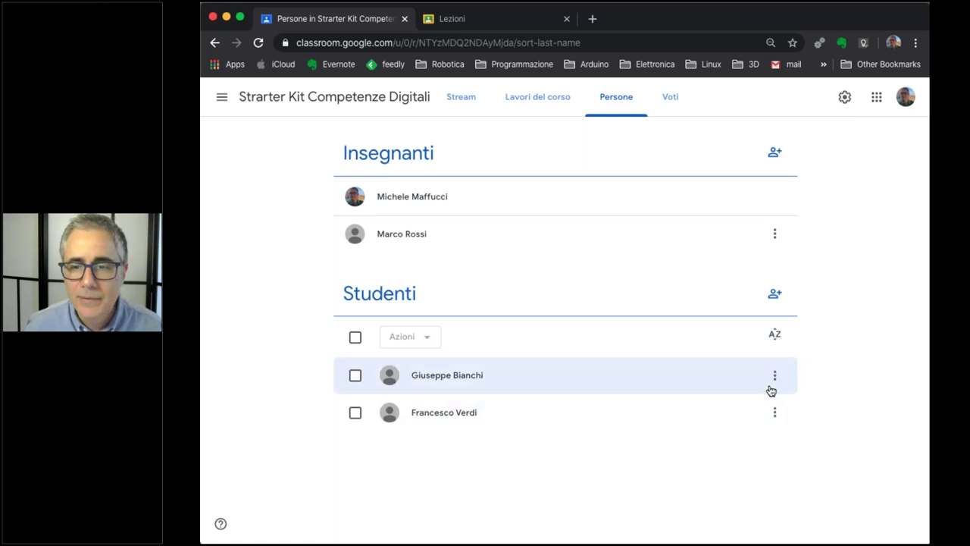
{"action": "left_click", "coordinate": [354, 375]}
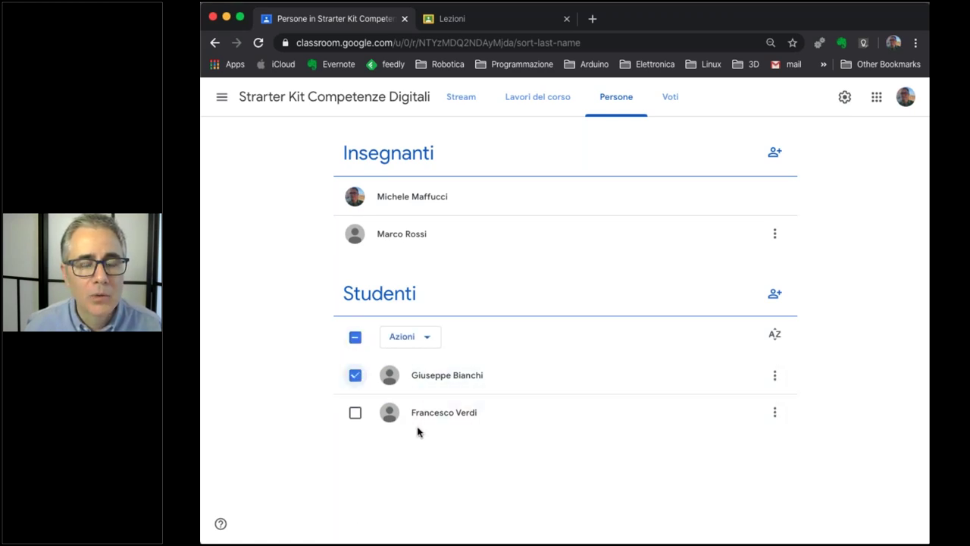
{"action": "left_click", "coordinate": [429, 347]}
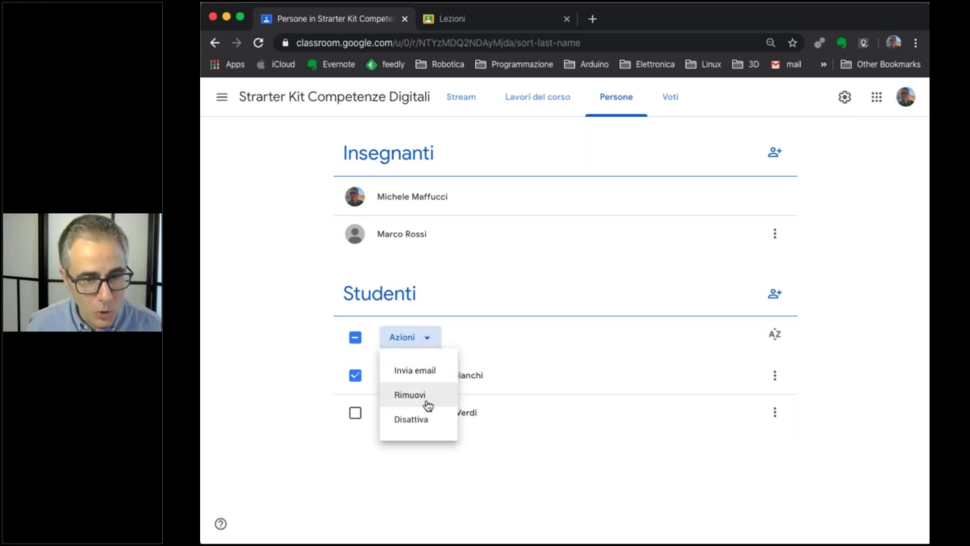
{"action": "left_click", "coordinate": [519, 461]}
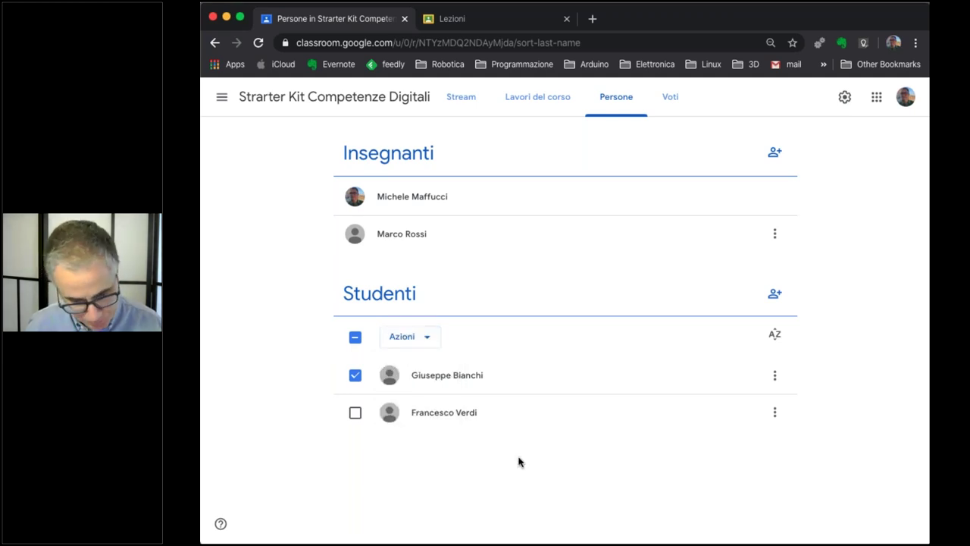
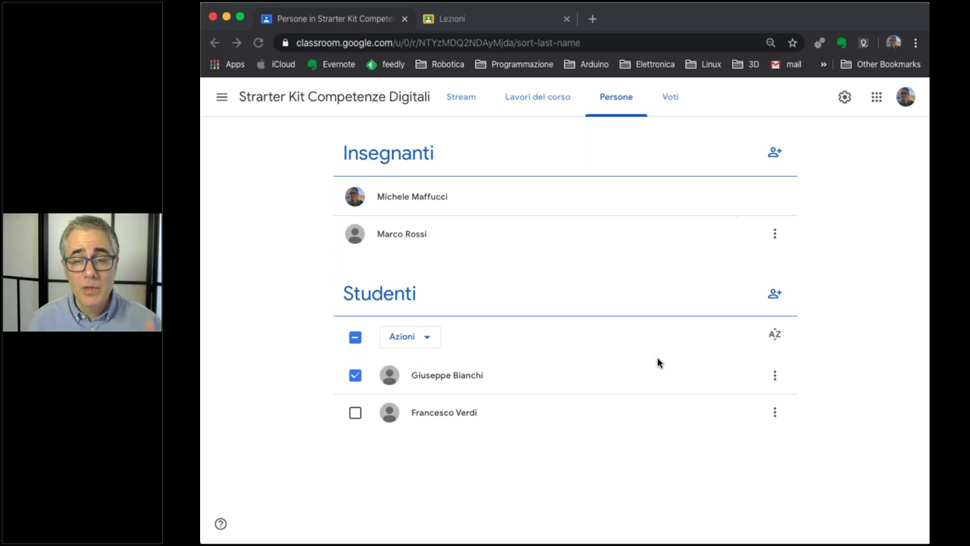
Untick the checked student in the Persone list.
{"action": "left_click_drag", "start_coordinate": [523, 459], "coordinate": [351, 372]}
{"action": "left_click", "coordinate": [355, 377]}
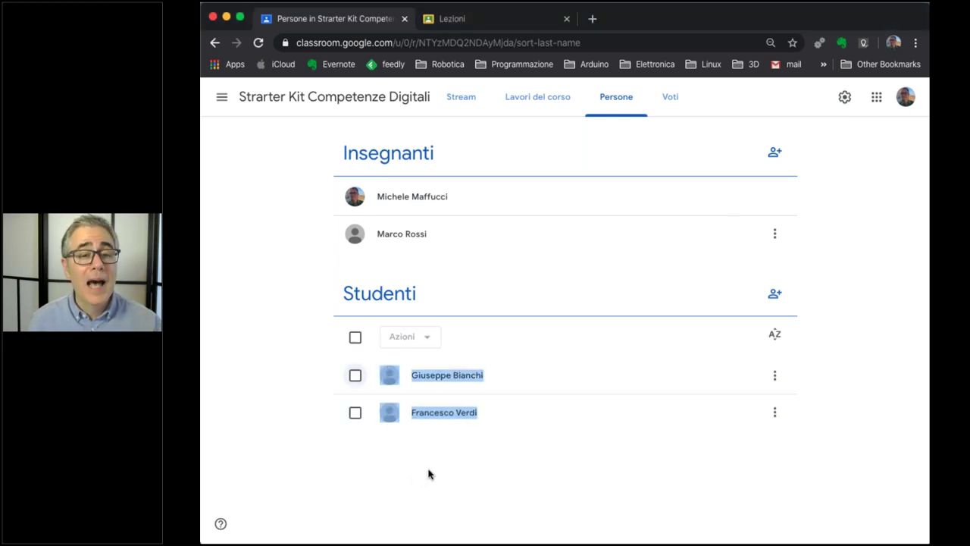
{"action": "left_click", "coordinate": [428, 474]}
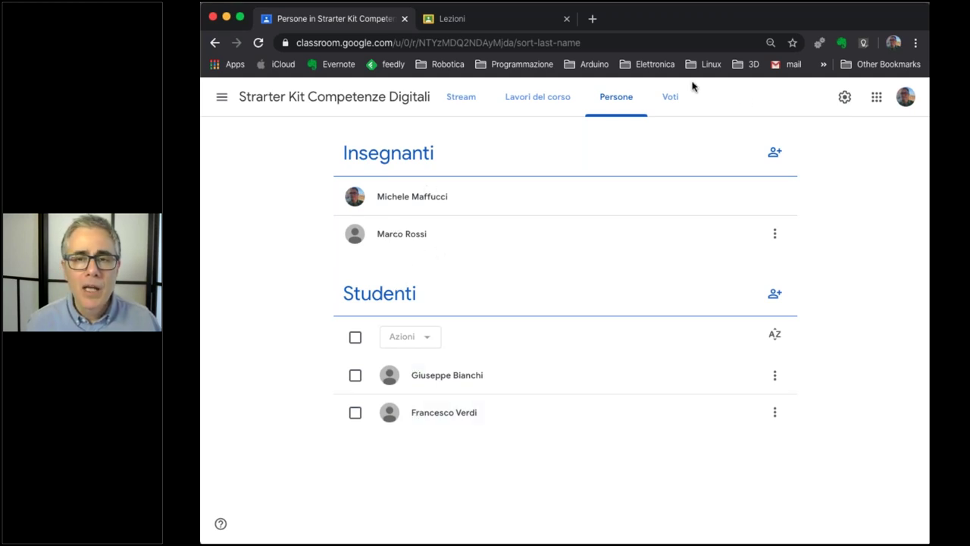
Glance at the still-empty Voti page, then move to Lavori del corso.
{"action": "left_click", "coordinate": [668, 97]}
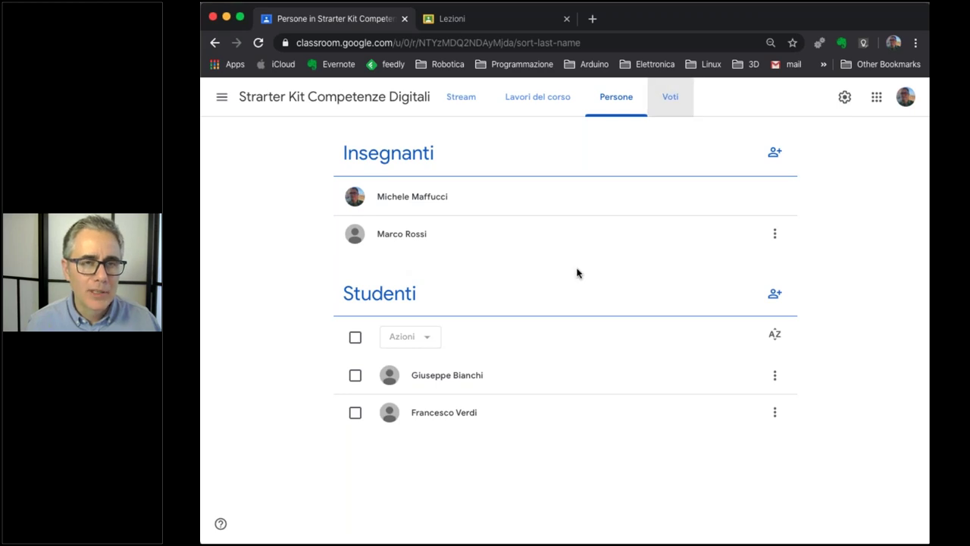
{"action": "left_click", "coordinate": [669, 99]}
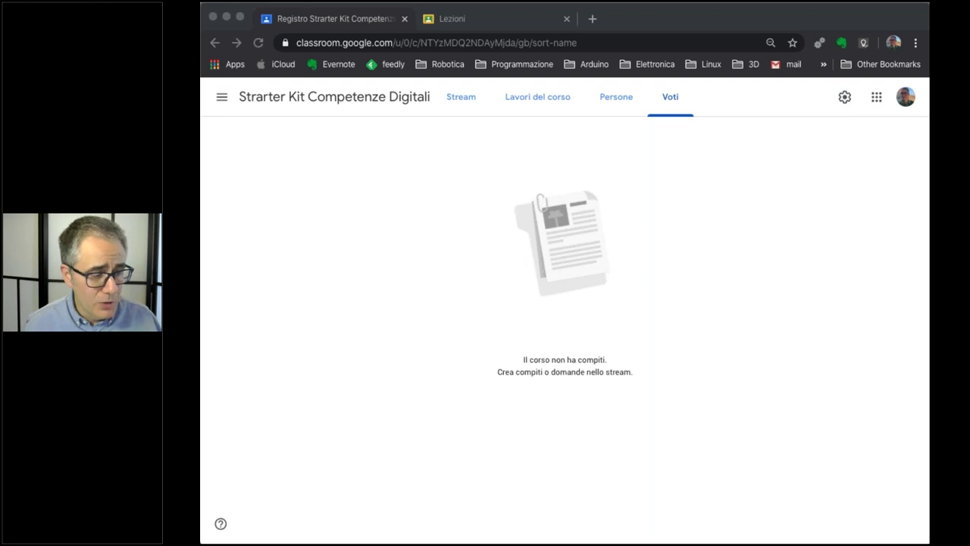
{"action": "left_click", "coordinate": [760, 341]}
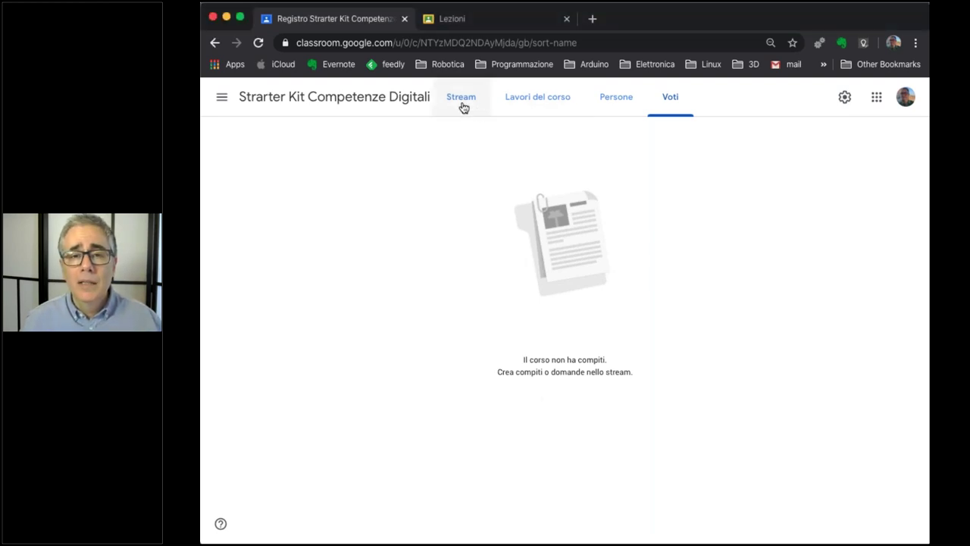
{"action": "left_click", "coordinate": [514, 105]}
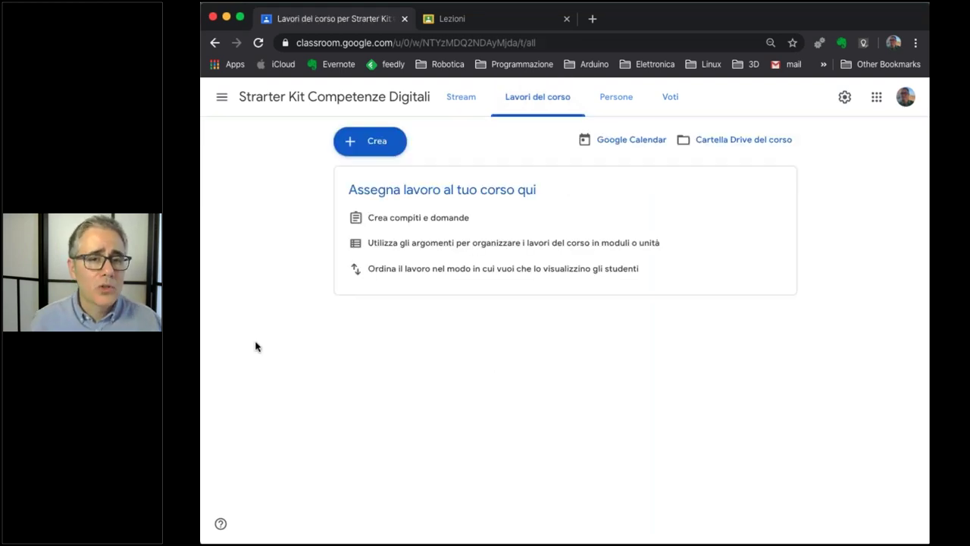
Look through the Crea options and the class navigation drawer without changing anything.
{"action": "left_click", "coordinate": [371, 148]}
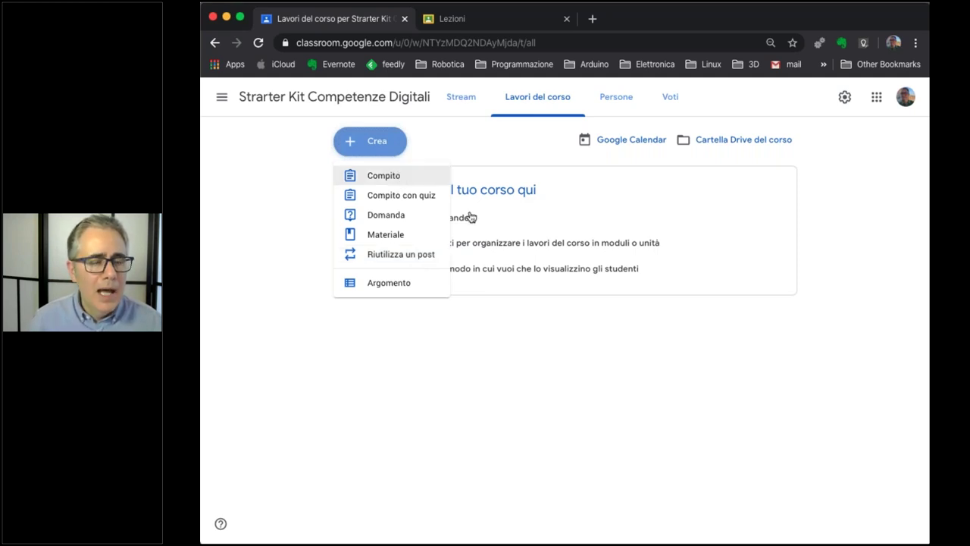
{"action": "left_click", "coordinate": [611, 159]}
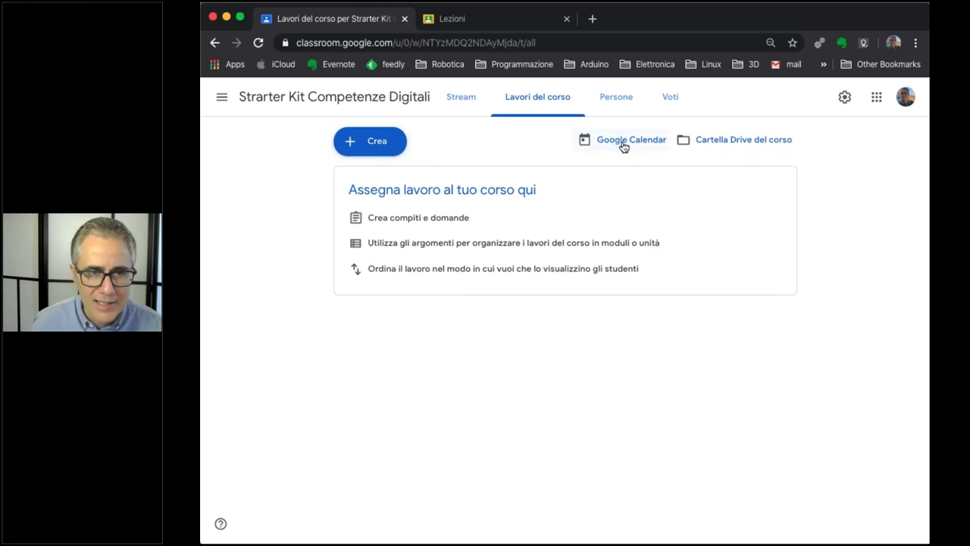
{"action": "left_click", "coordinate": [221, 97]}
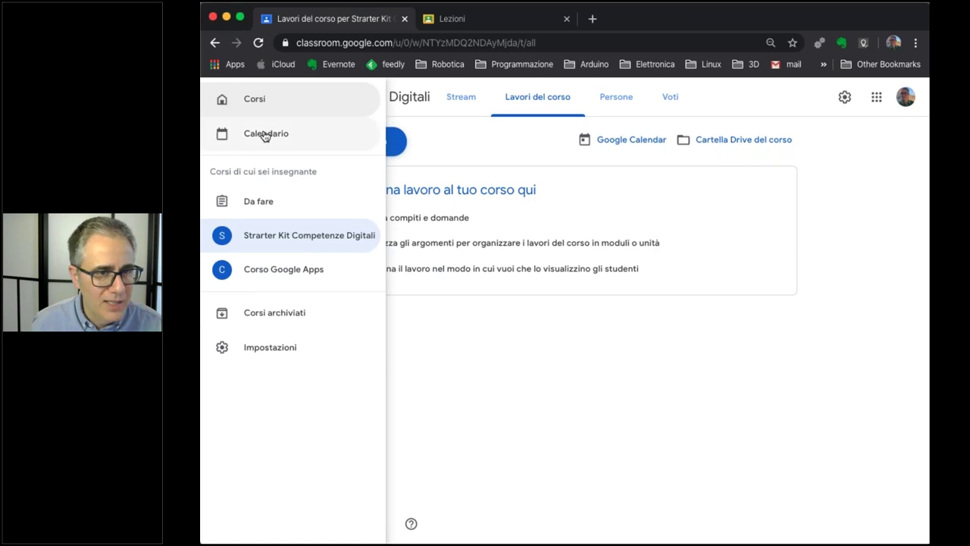
{"action": "left_click", "coordinate": [648, 148]}
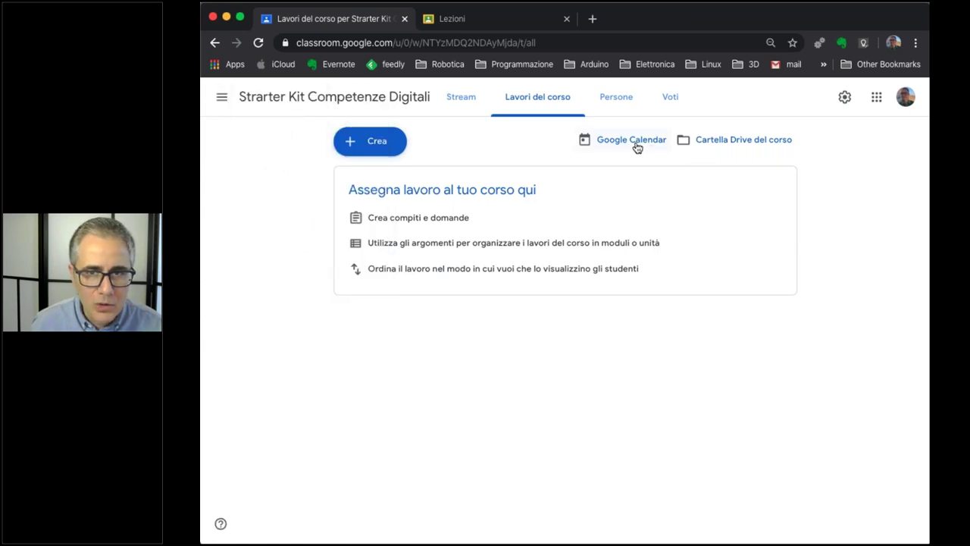
Save an untitled Calendar event for Friday 27 March 2020, 15:00–16:00, then close Calendar.
{"action": "left_click", "coordinate": [635, 147]}
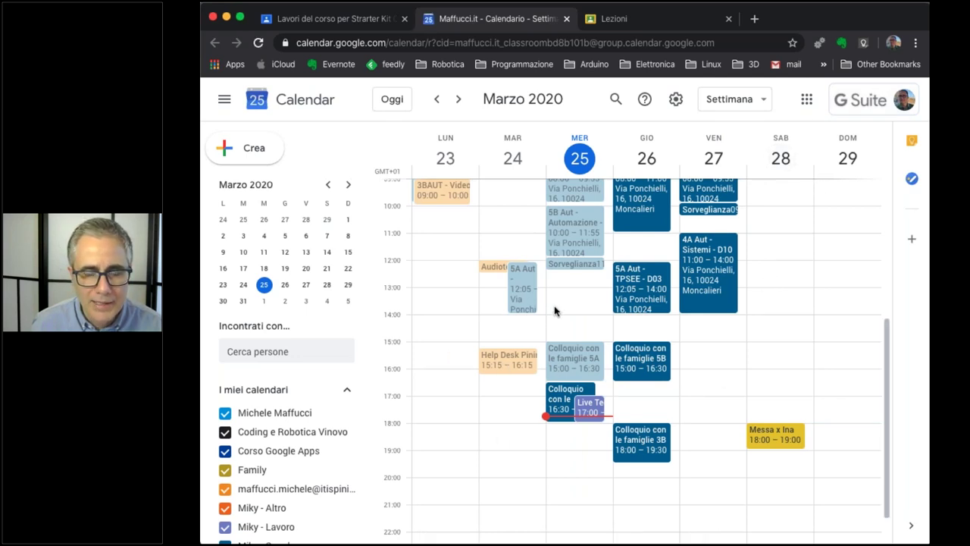
{"action": "left_click", "coordinate": [698, 352]}
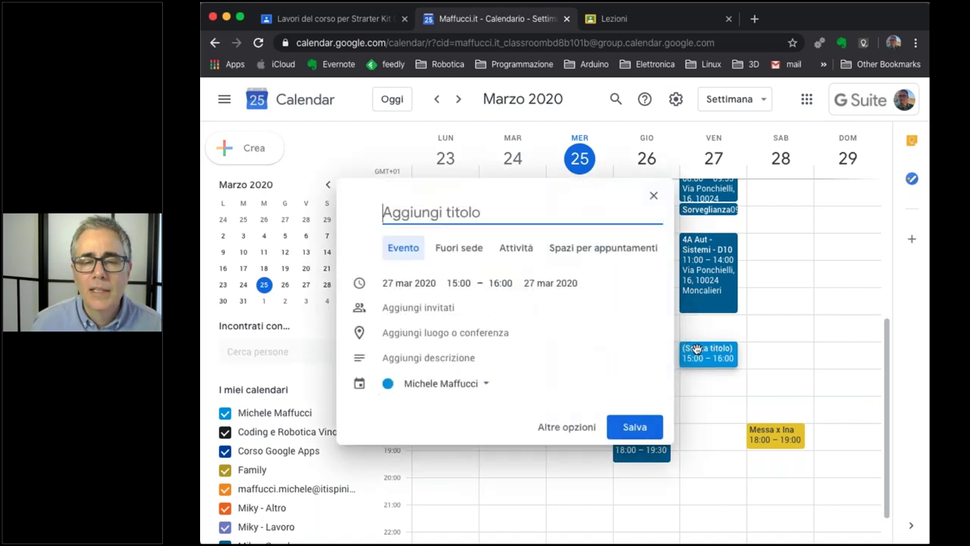
{"action": "left_click", "coordinate": [401, 306]}
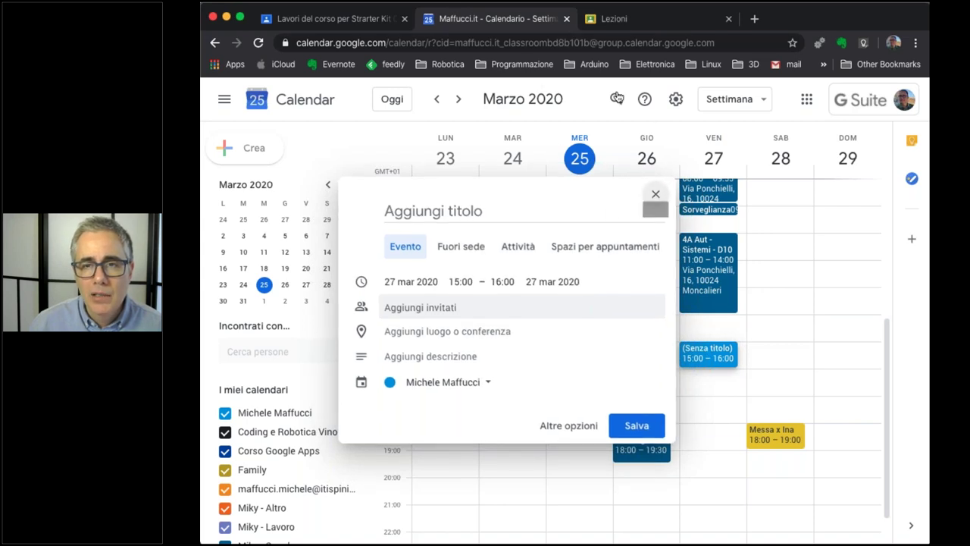
{"action": "left_click", "coordinate": [650, 423]}
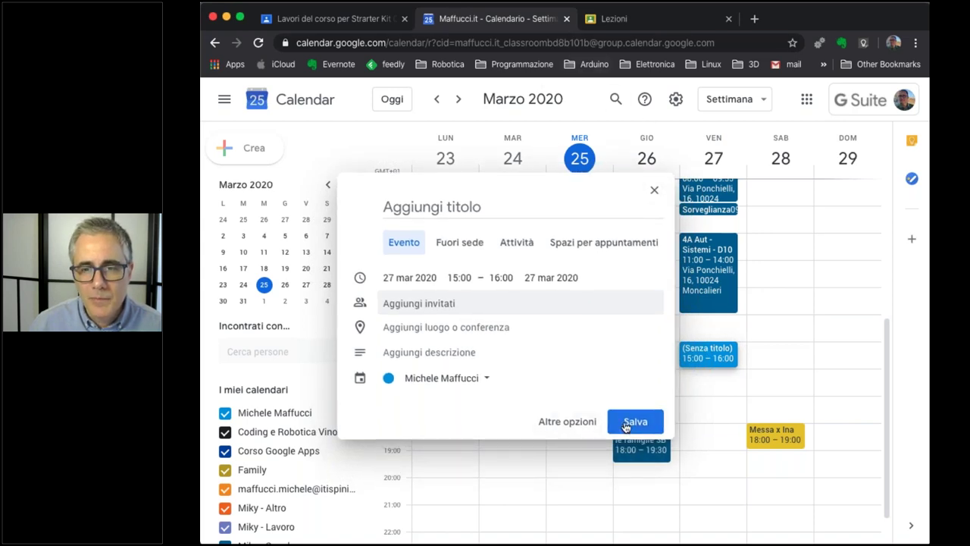
{"action": "left_click", "coordinate": [567, 19]}
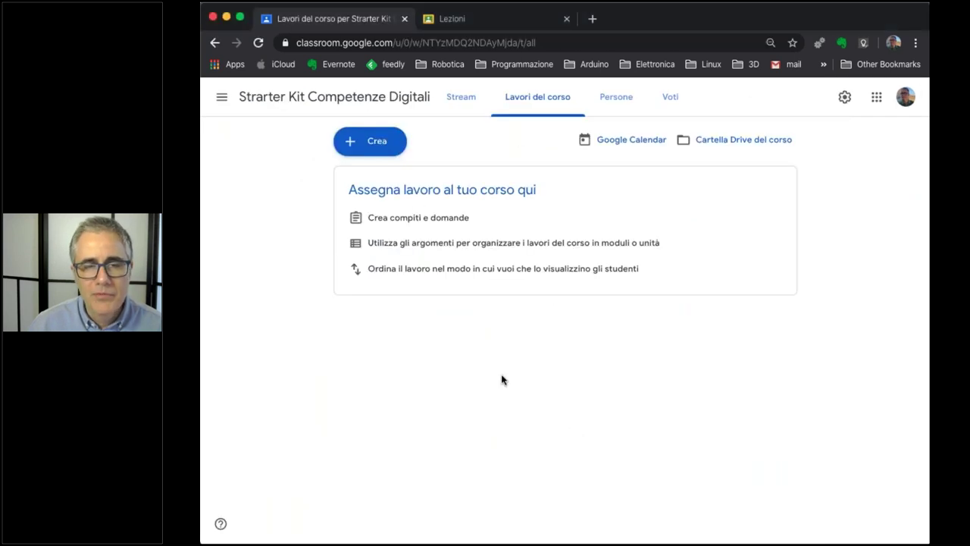
Create a new assignment titled 'Titolo compito' with placeholder instructions 'afsdafdsfdsfd'.
{"action": "left_click", "coordinate": [379, 144]}
{"action": "left_click", "coordinate": [383, 176]}
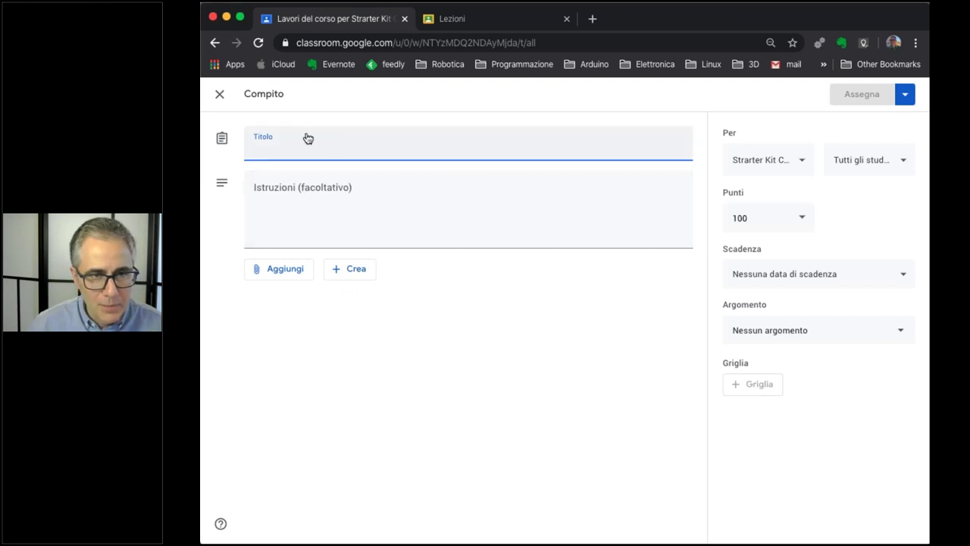
{"action": "left_click", "coordinate": [309, 139]}
{"action": "type", "text": "Titolo compito"}
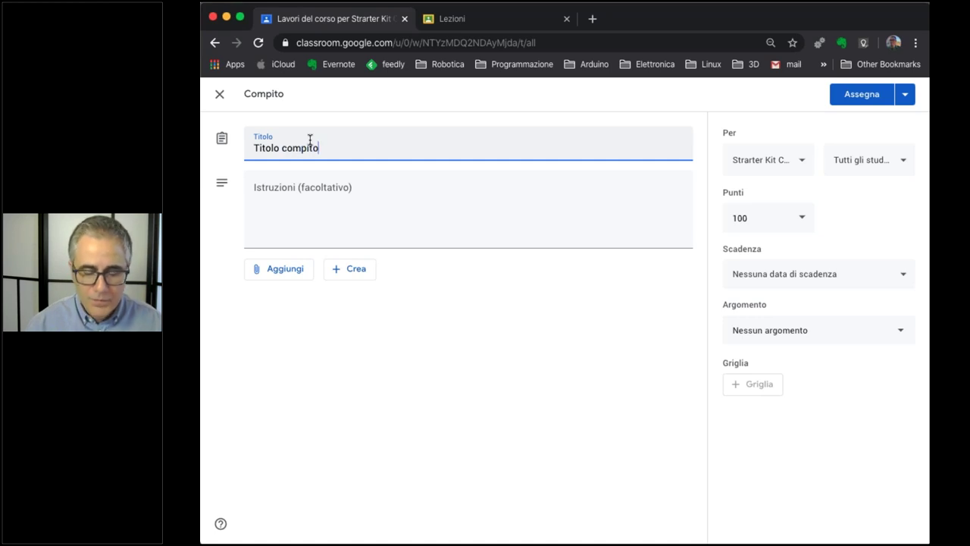
{"action": "left_click", "coordinate": [324, 207]}
{"action": "type", "text": "afsdafdsfdsfd"}
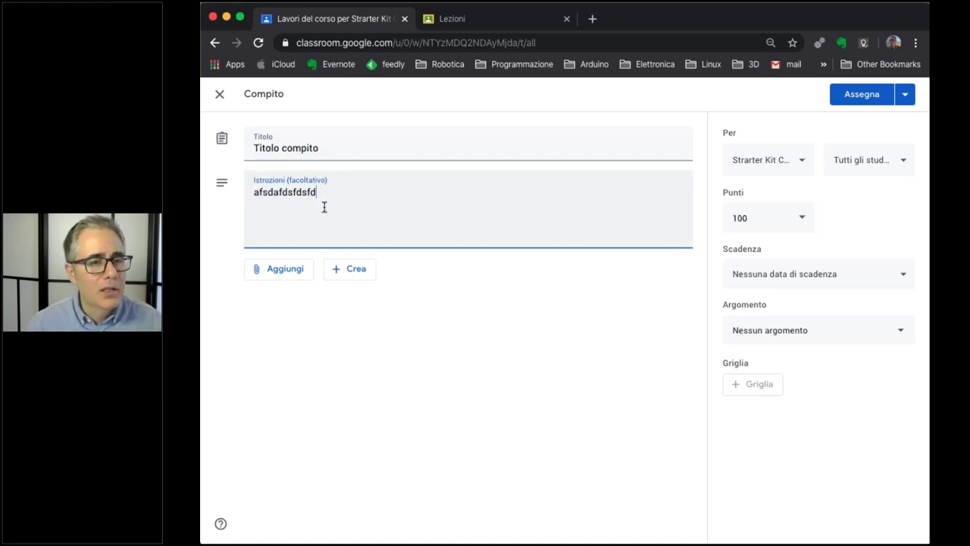
{"action": "left_click", "coordinate": [297, 273]}
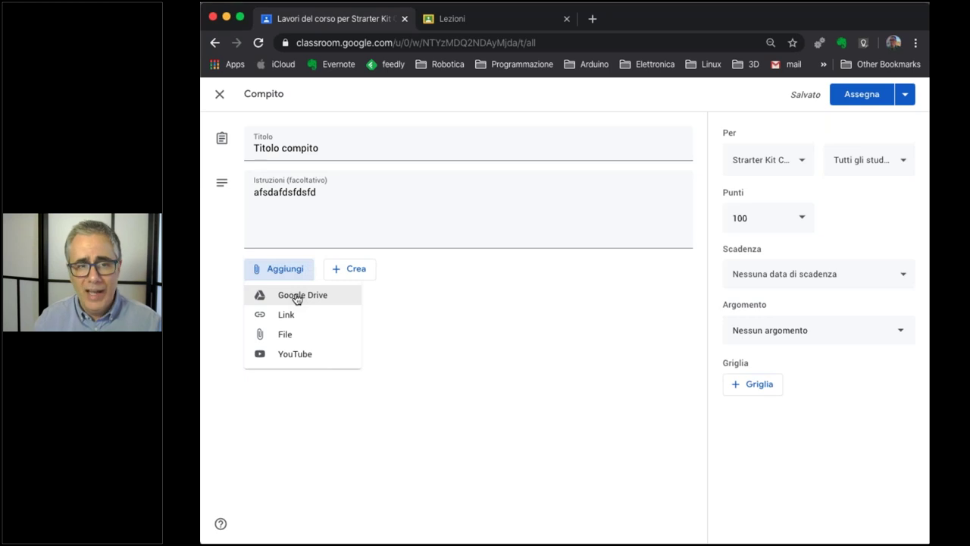
Try the Google Drive, Link and YouTube attachments, cancelling each without attaching anything.
{"action": "left_click", "coordinate": [296, 299]}
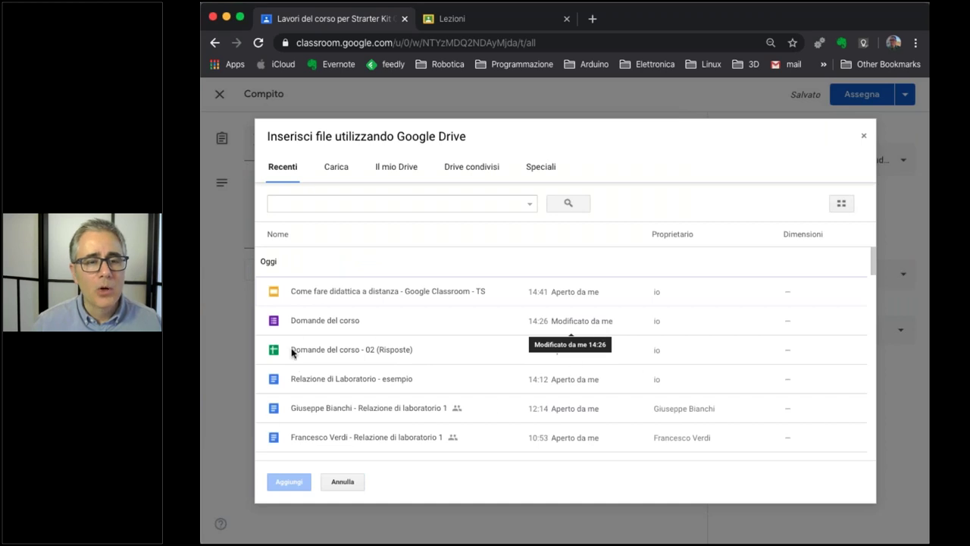
{"action": "left_click", "coordinate": [341, 484]}
{"action": "left_click", "coordinate": [288, 274]}
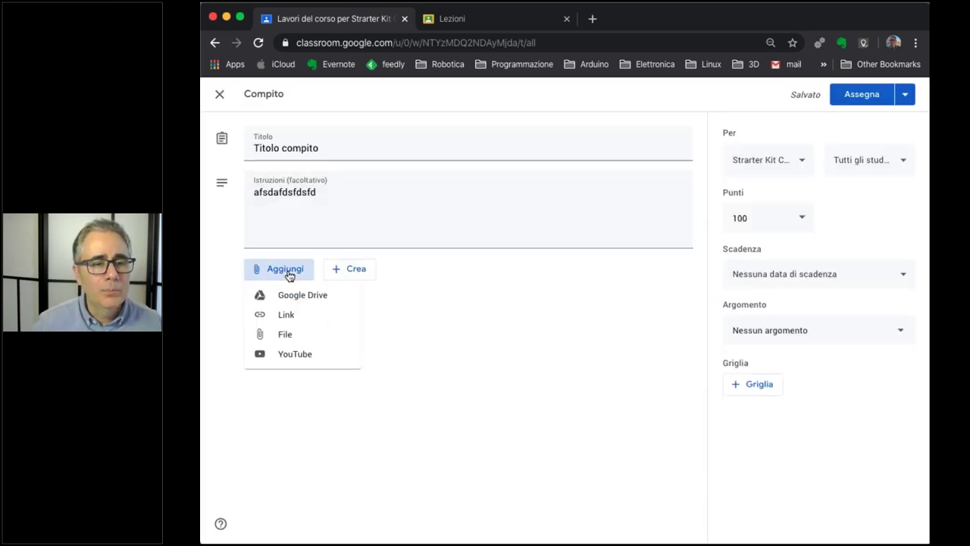
{"action": "left_click", "coordinate": [285, 317]}
{"action": "left_click", "coordinate": [541, 353]}
{"action": "left_click", "coordinate": [297, 278]}
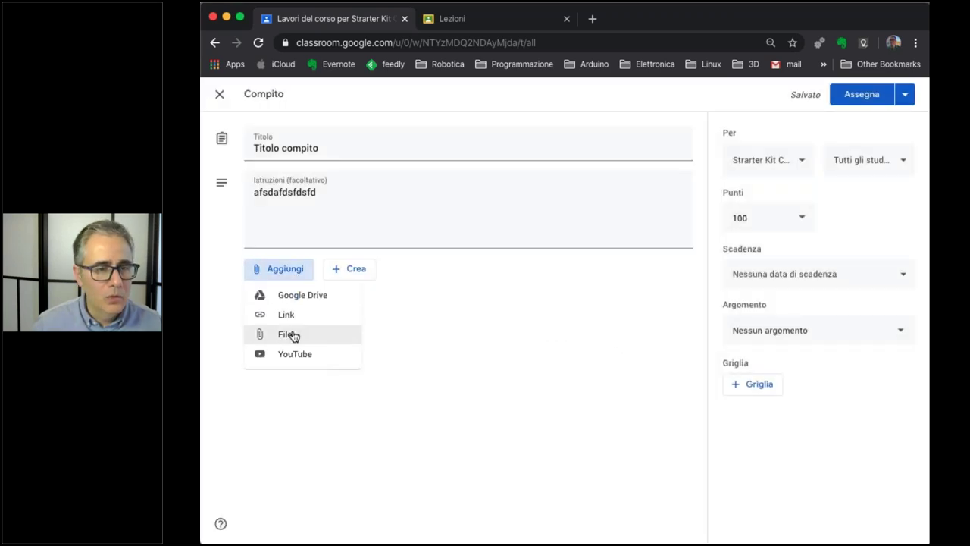
{"action": "left_click", "coordinate": [297, 355]}
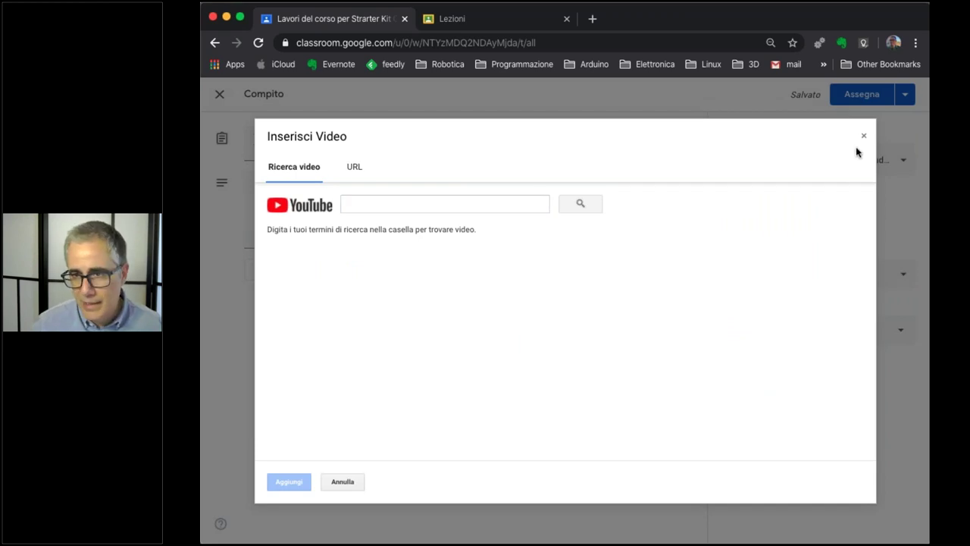
{"action": "left_click", "coordinate": [863, 137]}
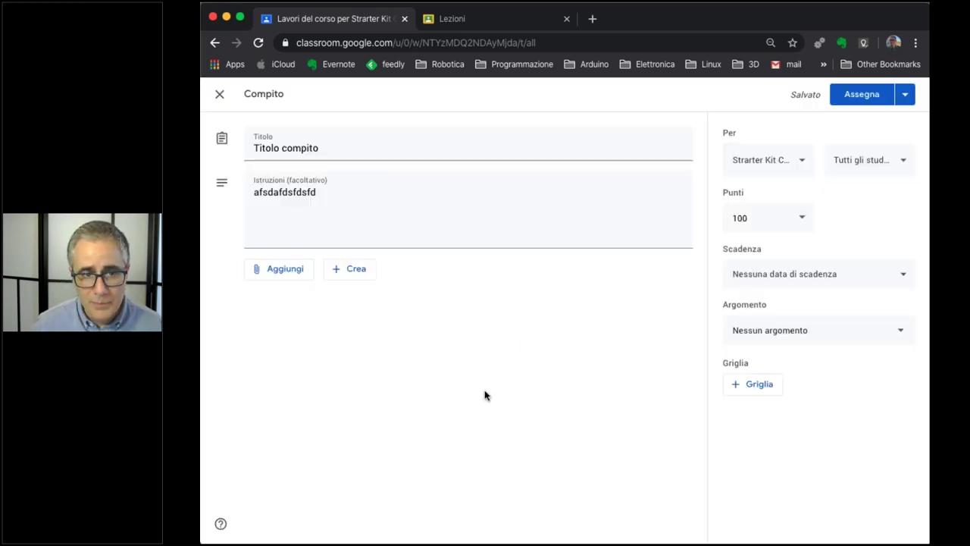
{"action": "left_click", "coordinate": [803, 163]}
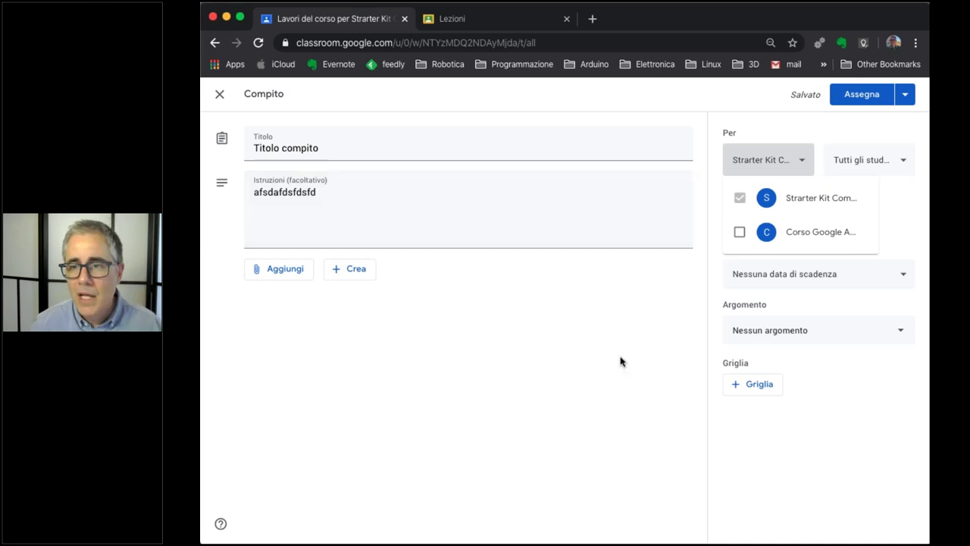
Keep the Strarter Kit class and all students as recipients, and set points to 10.
{"action": "left_click", "coordinate": [881, 162]}
{"action": "left_click", "coordinate": [881, 162]}
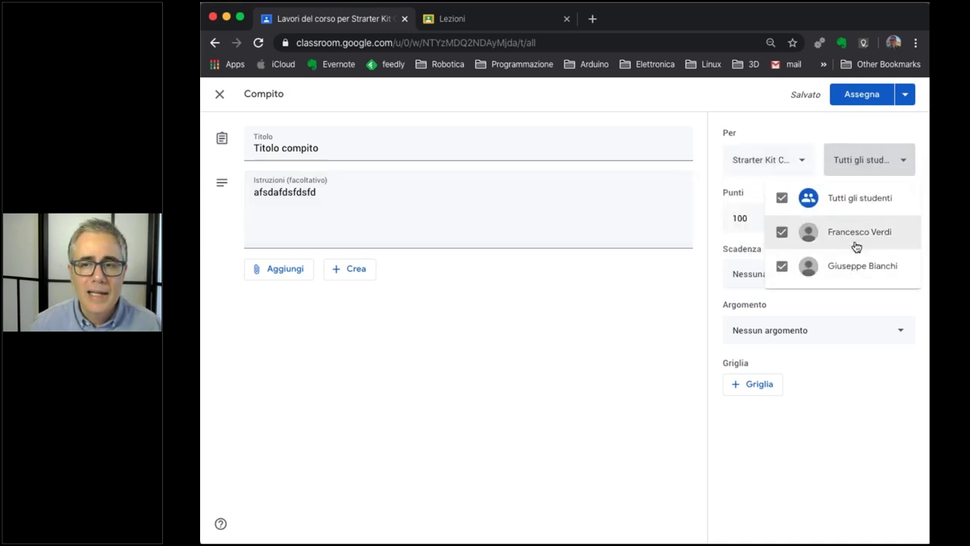
{"action": "left_click", "coordinate": [747, 296]}
{"action": "left_click", "coordinate": [793, 223]}
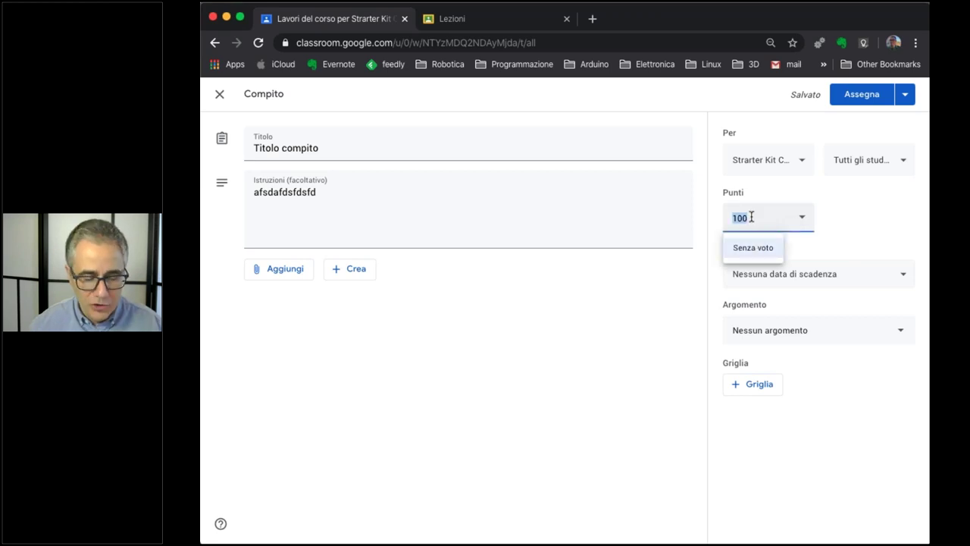
{"action": "type", "text": "10"}
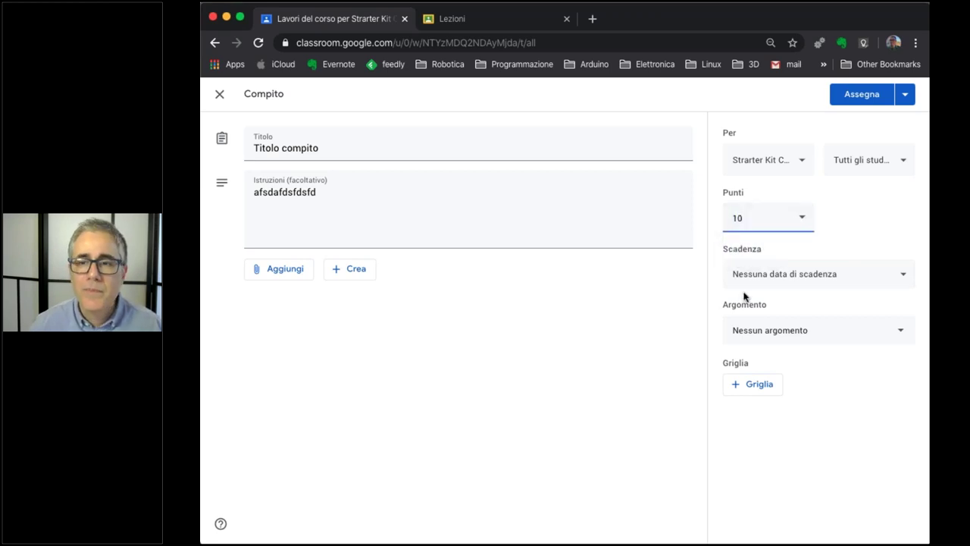
Set the assignment due date to Friday 27 March 2020 with no due time.
{"action": "left_click", "coordinate": [773, 276]}
{"action": "left_click", "coordinate": [789, 331]}
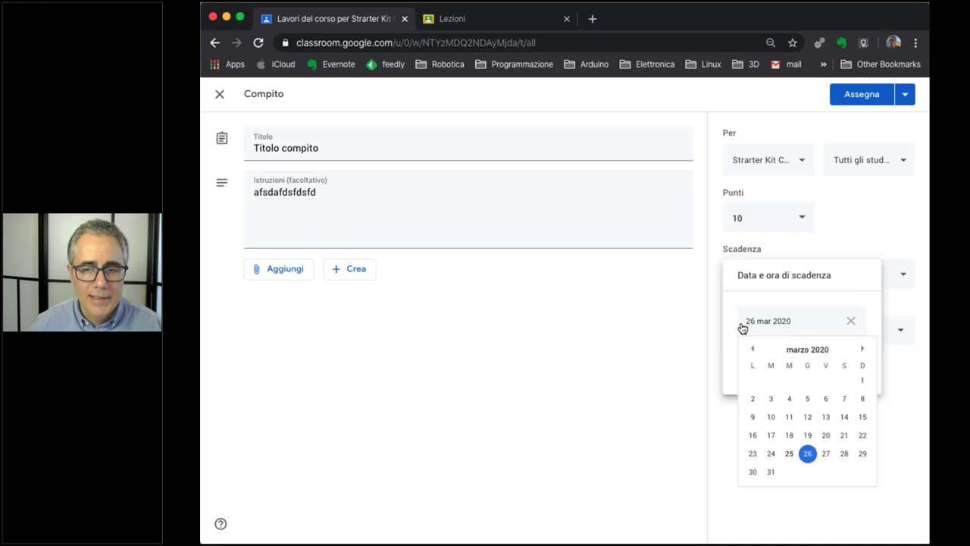
{"action": "left_click", "coordinate": [825, 453]}
{"action": "left_click", "coordinate": [784, 368]}
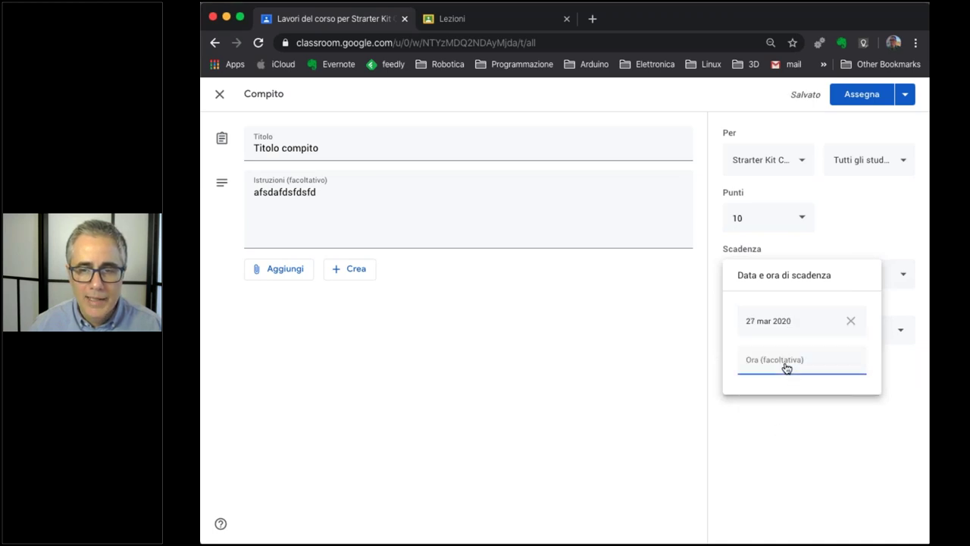
{"action": "left_click", "coordinate": [762, 362]}
{"action": "type", "text": "08:0"}
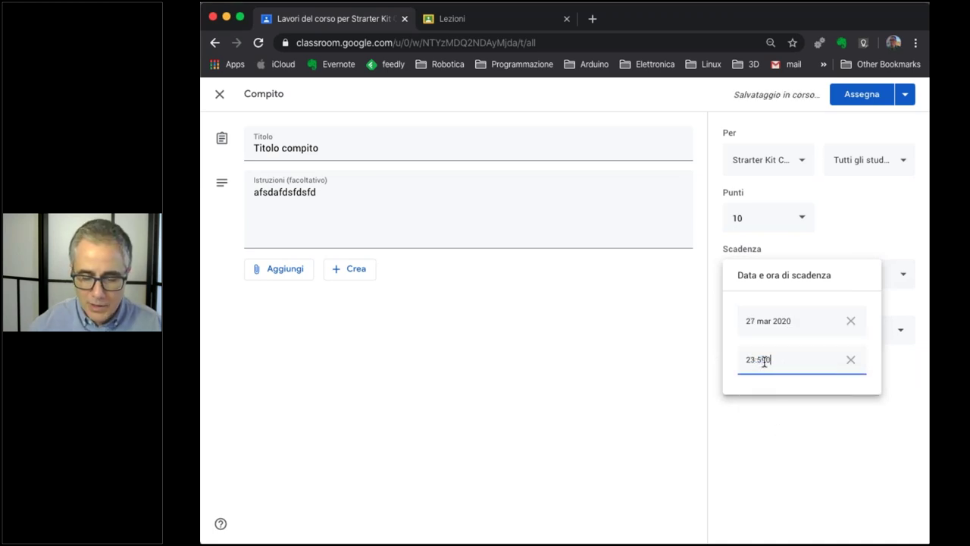
{"action": "type", "text": "0"}
{"action": "key", "text": "BackSpace"}
{"action": "key", "text": "BackSpace"}
{"action": "key", "text": "BackSpace"}
{"action": "key", "text": "BackSpace"}
{"action": "key", "text": "BackSpace"}
{"action": "key", "text": "BackSpace"}
{"action": "key", "text": "BackSpace"}
{"action": "key", "text": "BackSpace"}
{"action": "key", "text": "BackSpace"}
{"action": "key", "text": "BackSpace"}
{"action": "type", "text": "08:00"}
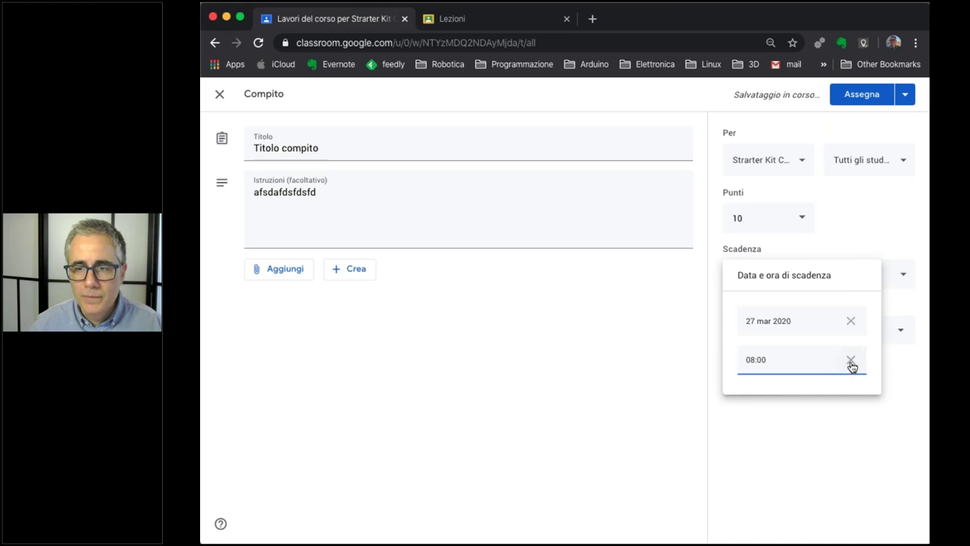
{"action": "left_click", "coordinate": [850, 361]}
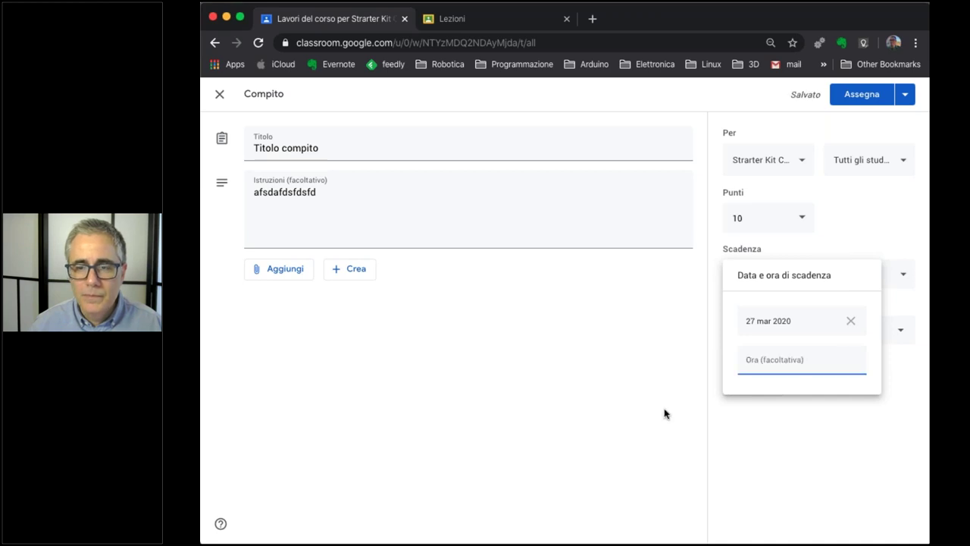
{"action": "left_click", "coordinate": [578, 366]}
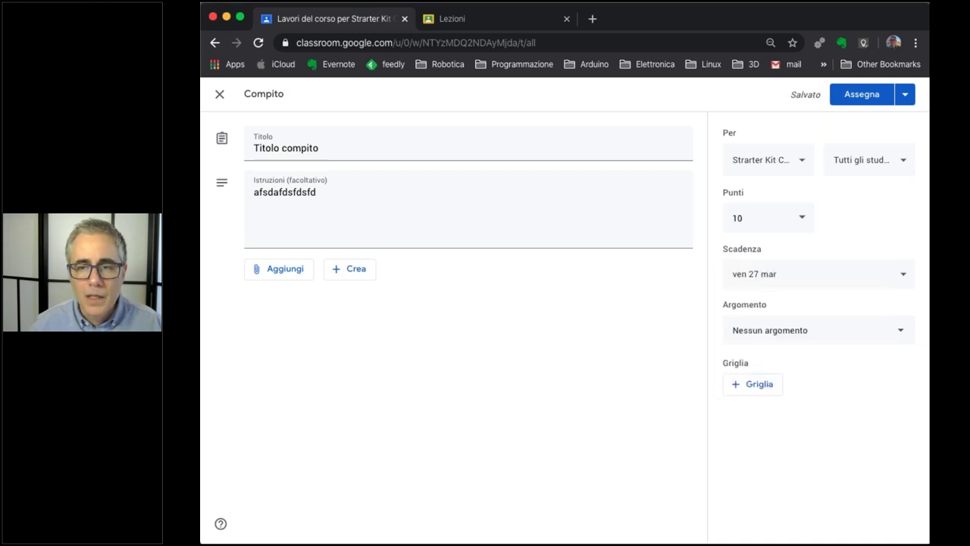
File the assignment under a new topic 'Uso di Google Documenti' and assign it.
{"action": "left_click", "coordinate": [781, 336]}
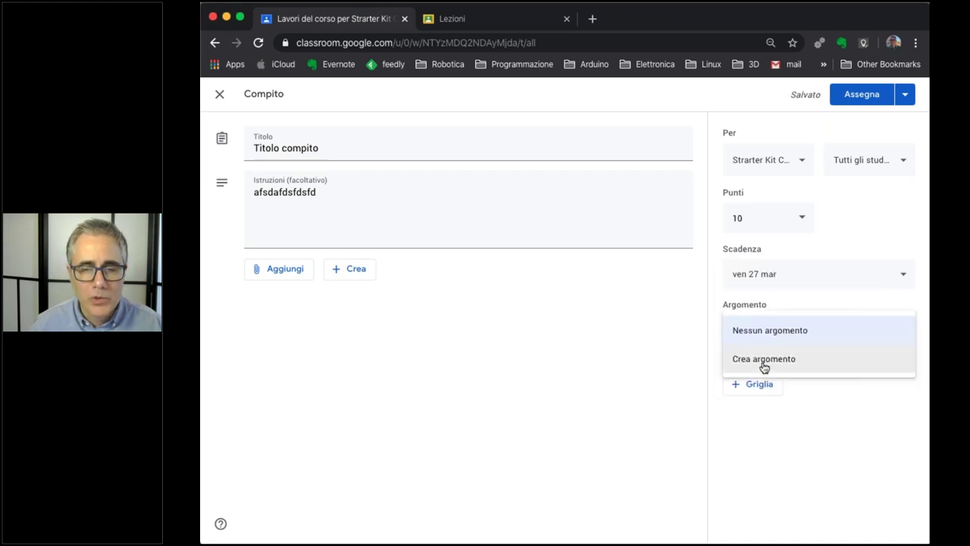
{"action": "left_click", "coordinate": [764, 361]}
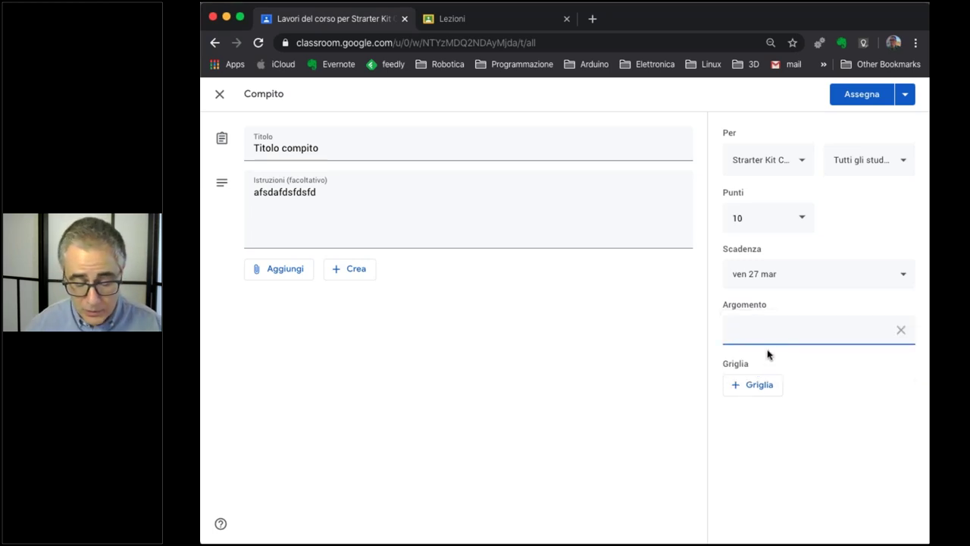
{"action": "type", "text": "Uso"}
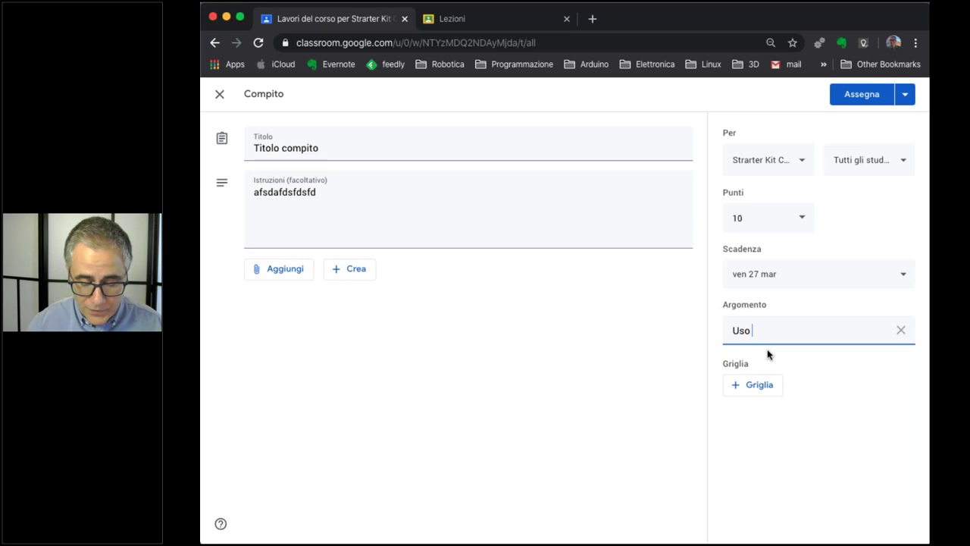
{"action": "type", "text": " di Google Docu"}
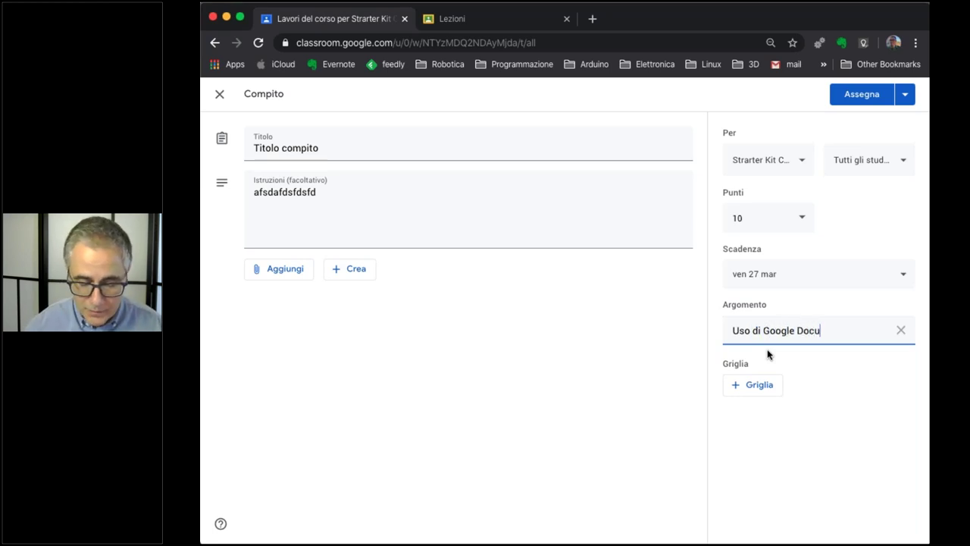
{"action": "type", "text": "menti"}
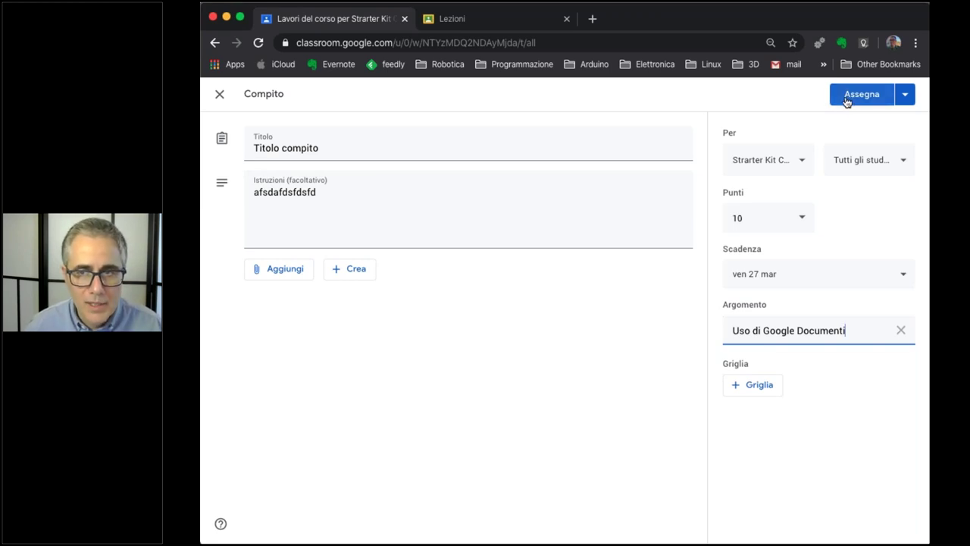
{"action": "left_click", "coordinate": [847, 101]}
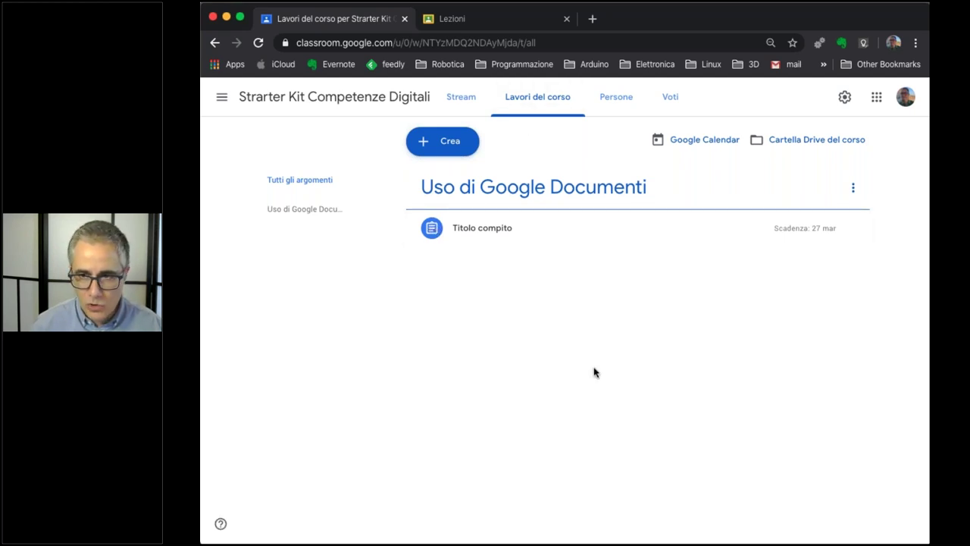
Expand 'Titolo compito' and view its student work: 0 handed in, 2 assigned.
{"action": "left_click", "coordinate": [433, 230]}
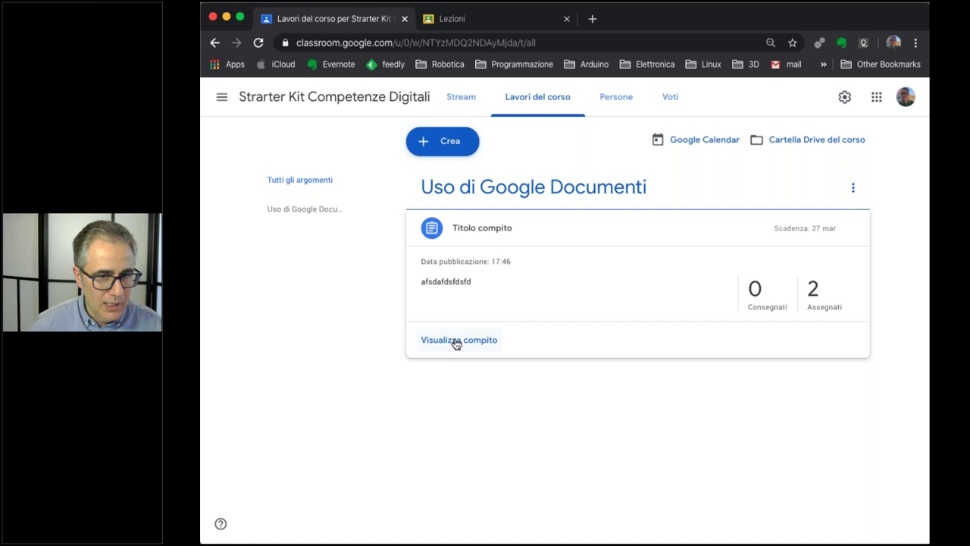
{"action": "left_click", "coordinate": [456, 341]}
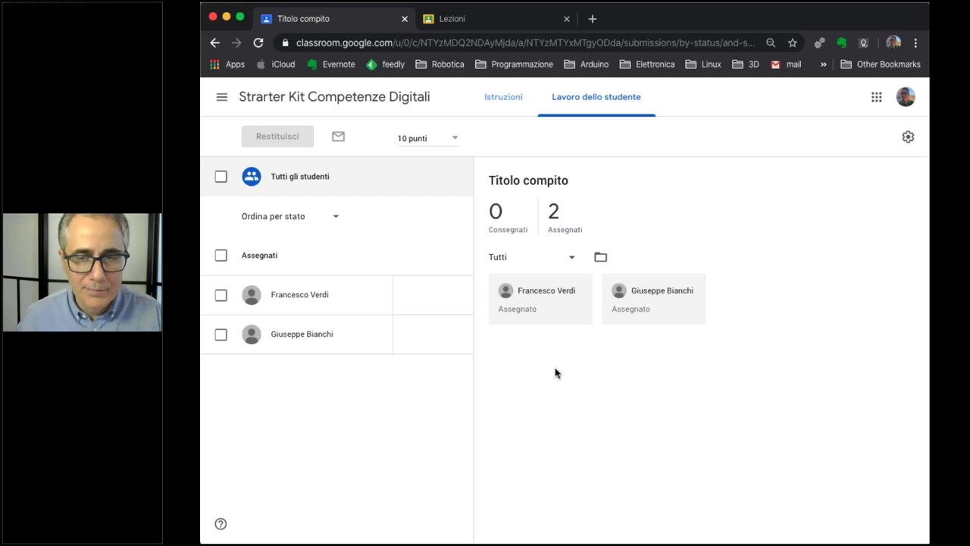
Open a student's grade field and leave it without entering a grade.
{"action": "left_click", "coordinate": [409, 301]}
{"action": "left_click", "coordinate": [409, 295]}
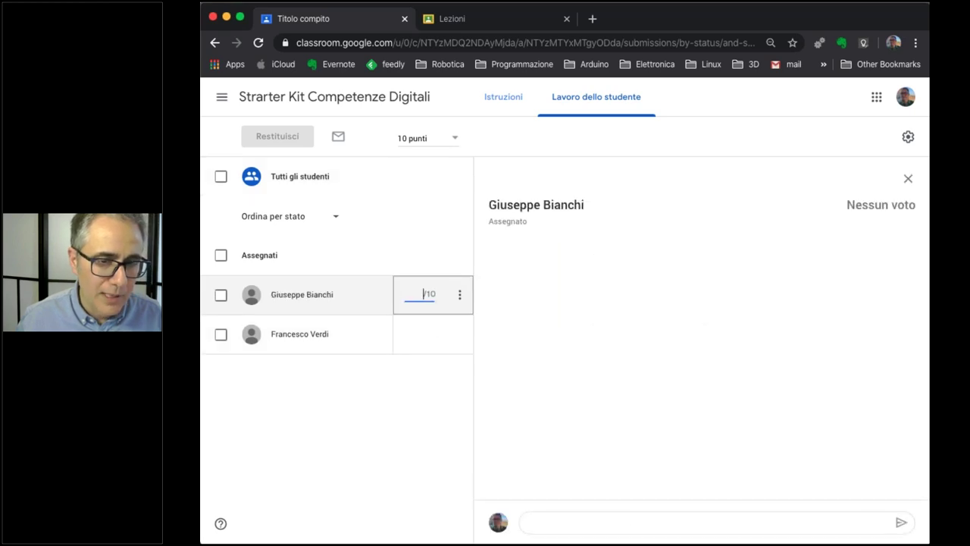
{"action": "left_click", "coordinate": [716, 333]}
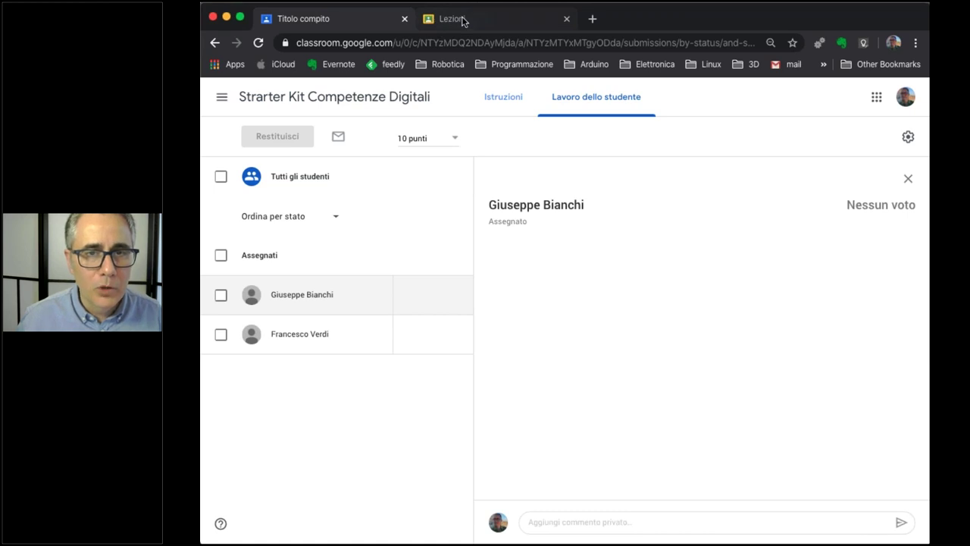
Return to the Classroom home page listing all course cards via the Corsi menu.
{"action": "left_click", "coordinate": [464, 21]}
{"action": "left_click", "coordinate": [351, 18]}
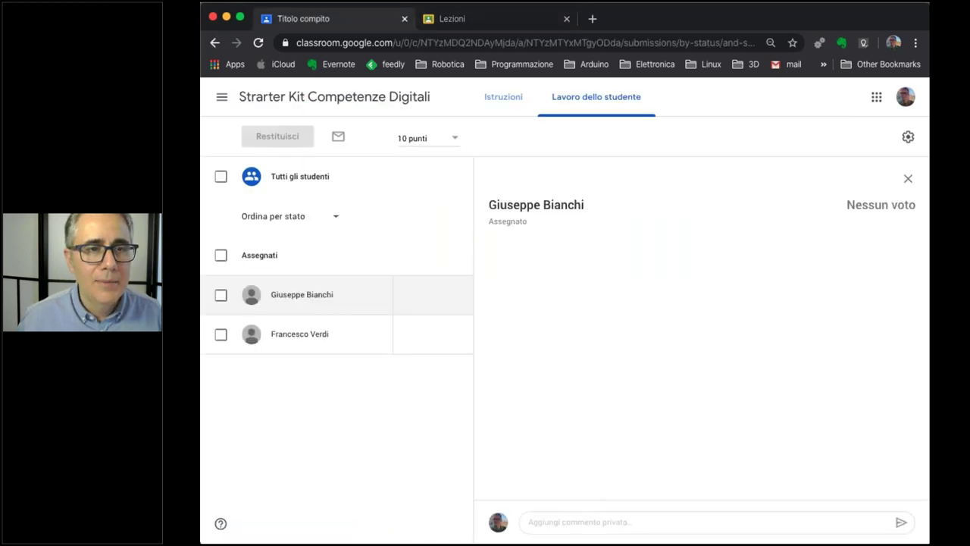
{"action": "left_click", "coordinate": [222, 96]}
{"action": "left_click", "coordinate": [262, 99]}
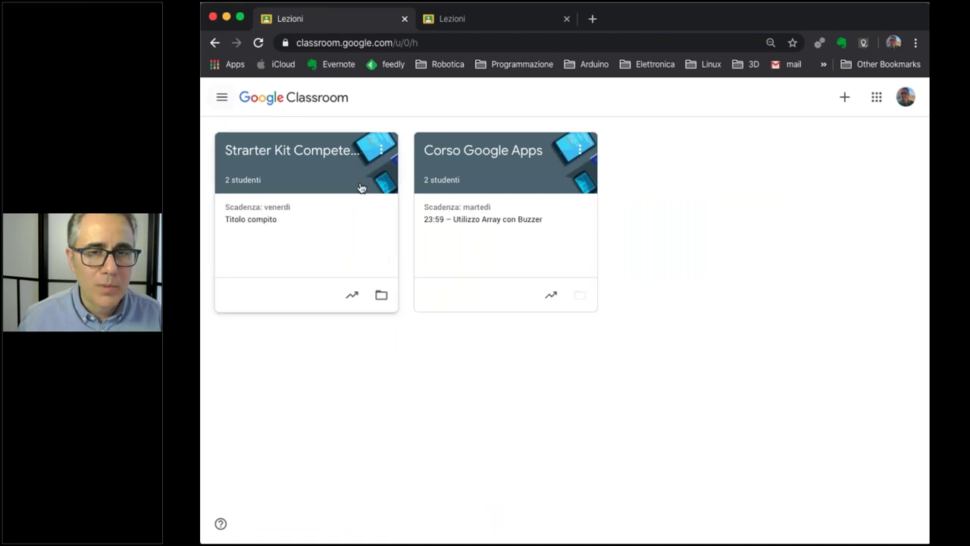
Open the Strarter Kit Competenze Digitali course from the class list.
{"action": "left_click", "coordinate": [319, 157]}
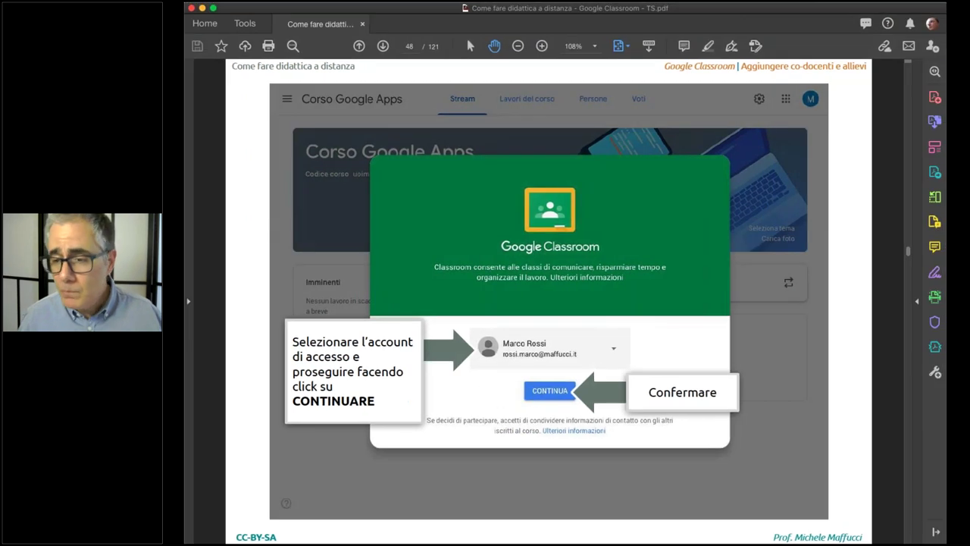
Scroll the Google Classroom guide PDF from page 48 to page 64, covering the nine Compito fields.
{"action": "scroll", "coordinate": [900, 301], "scroll_direction": "down", "scroll_amount": 3}
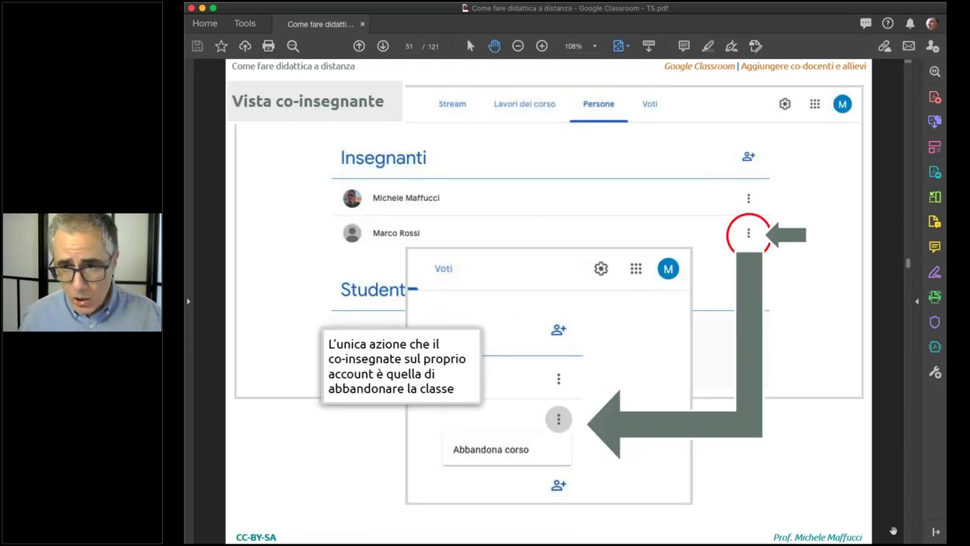
{"action": "scroll", "coordinate": [909, 533], "scroll_direction": "down", "scroll_amount": 3}
{"action": "scroll", "coordinate": [912, 532], "scroll_direction": "down", "scroll_amount": 2}
{"action": "scroll", "coordinate": [913, 533], "scroll_direction": "down", "scroll_amount": 1}
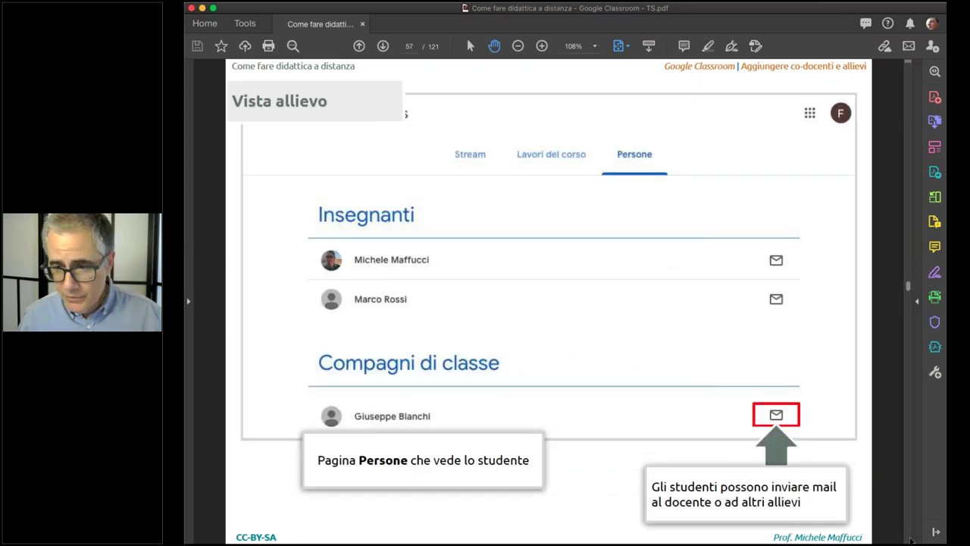
{"action": "scroll", "coordinate": [913, 539], "scroll_direction": "down", "scroll_amount": 1}
{"action": "scroll", "coordinate": [911, 538], "scroll_direction": "down", "scroll_amount": 3}
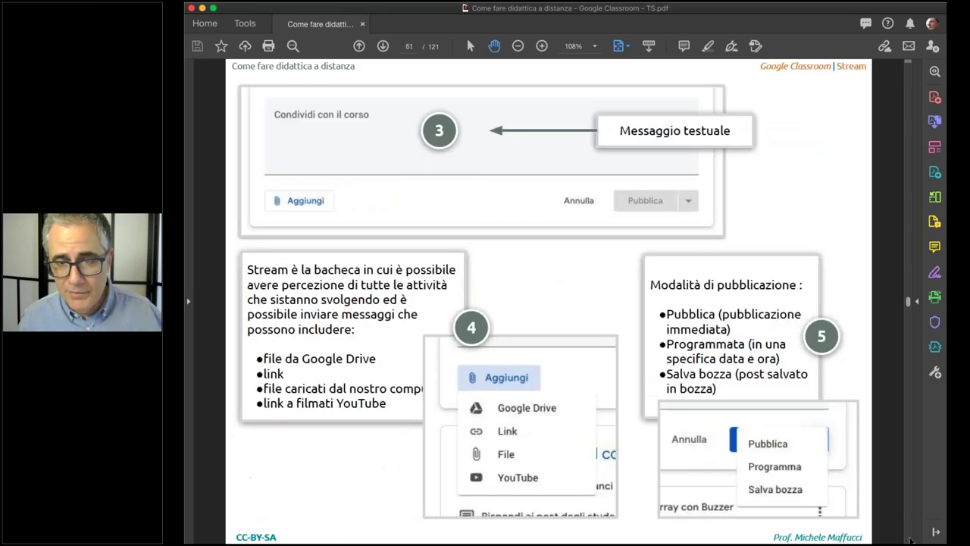
{"action": "scroll", "coordinate": [922, 289], "scroll_direction": "up", "scroll_amount": 1}
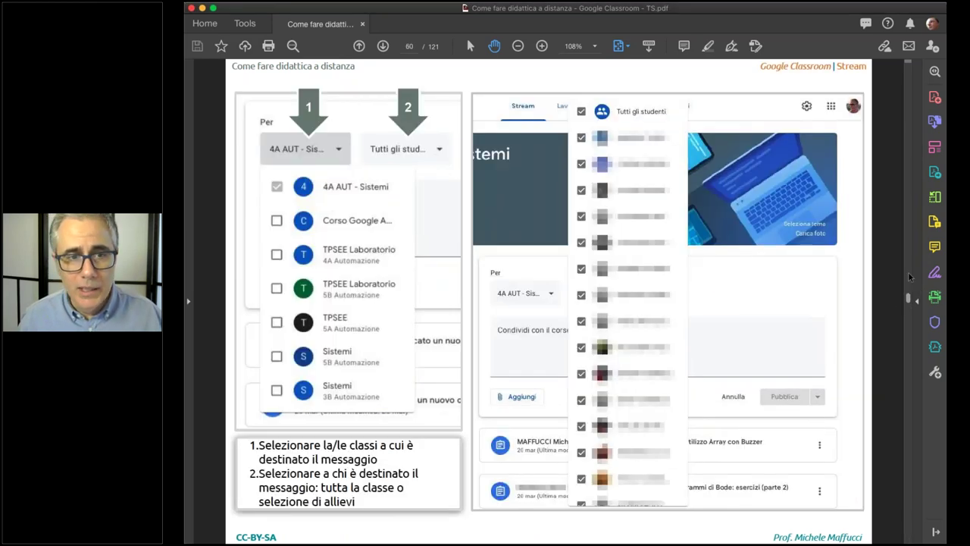
{"action": "scroll", "coordinate": [909, 498], "scroll_direction": "down", "scroll_amount": 2}
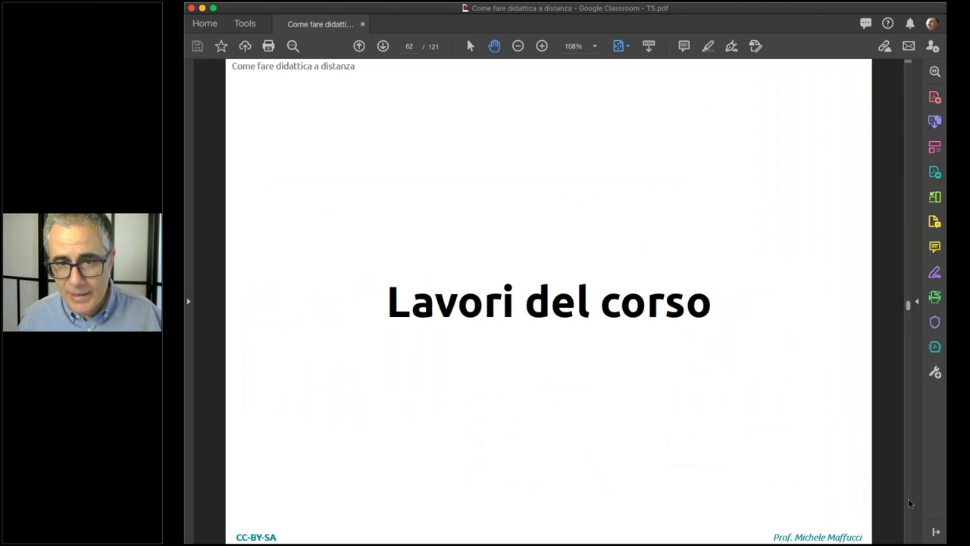
{"action": "scroll", "coordinate": [909, 503], "scroll_direction": "down", "scroll_amount": 1}
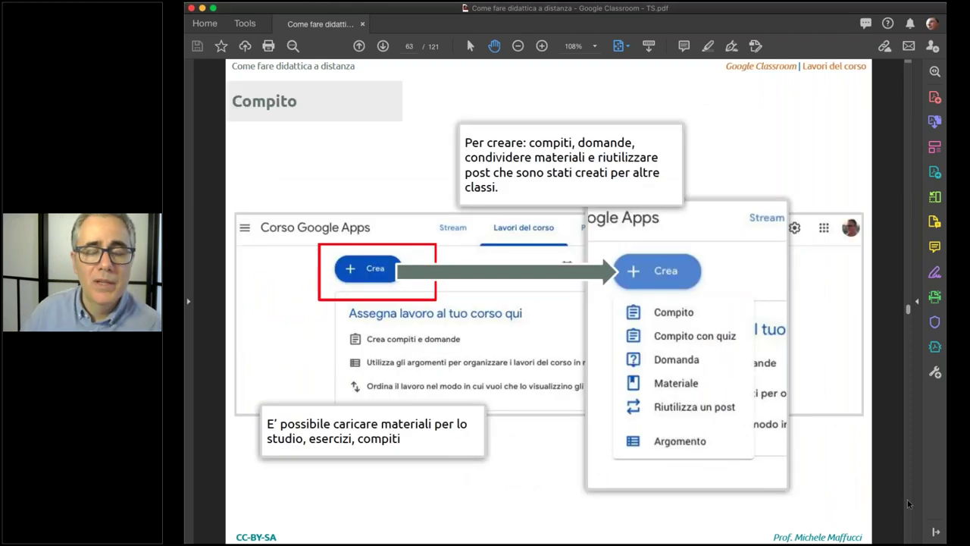
{"action": "scroll", "coordinate": [908, 503], "scroll_direction": "down", "scroll_amount": 1}
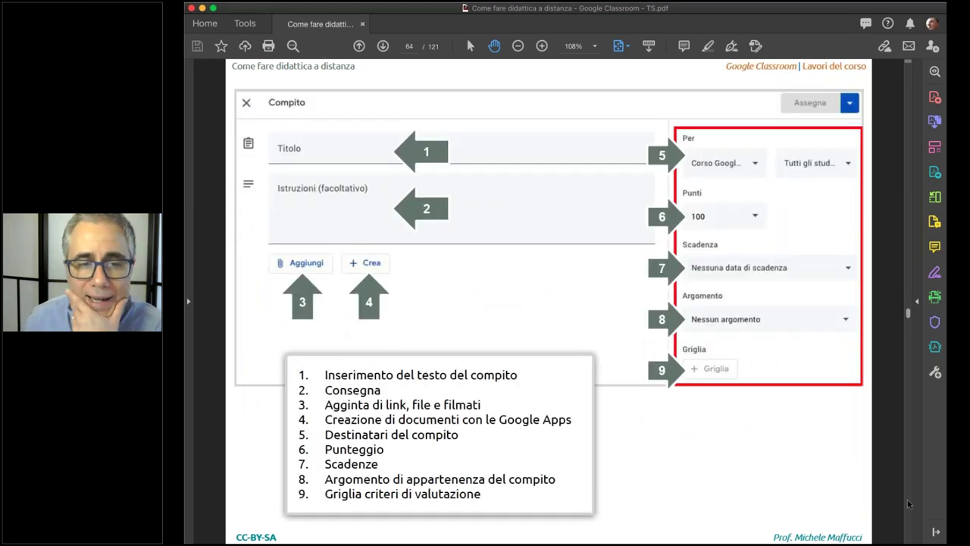